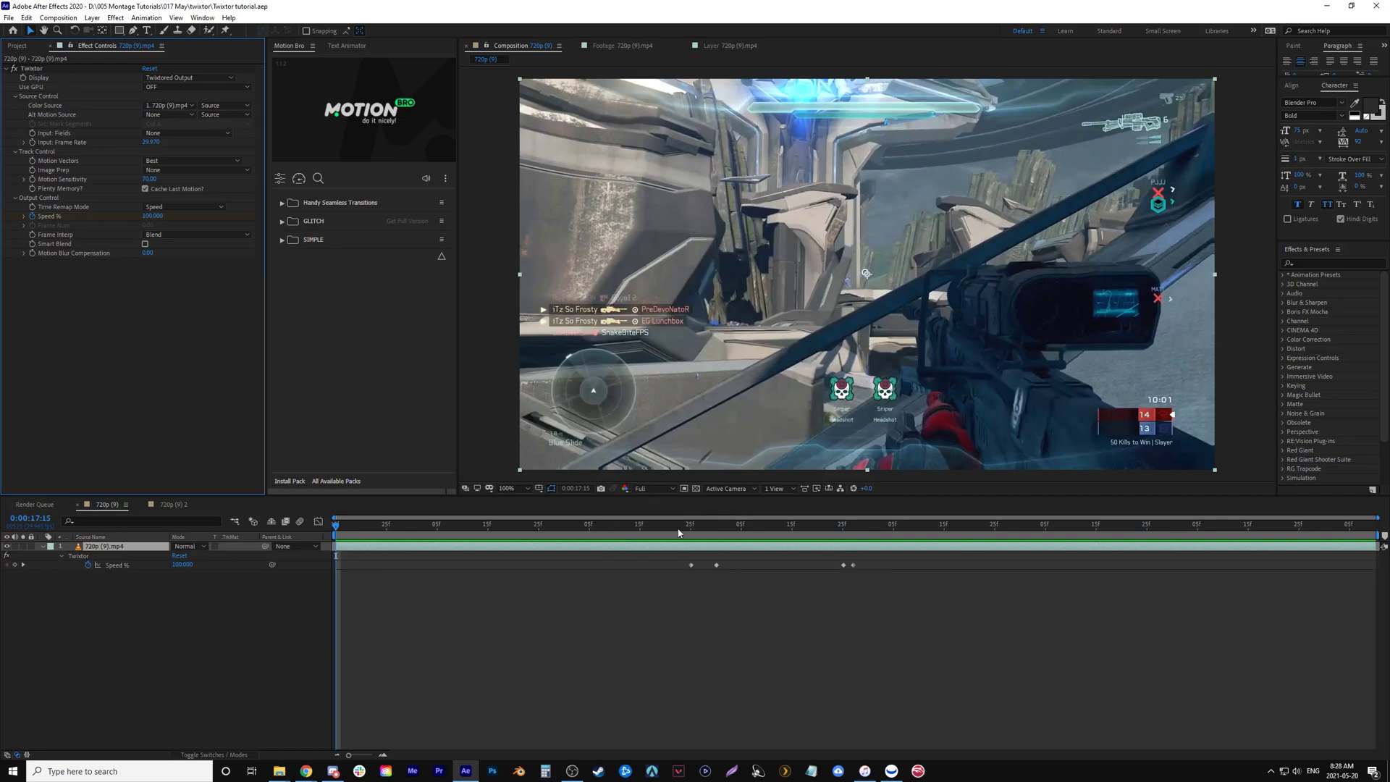
Scrub through and play back the slowed section of the first composition's clip
left_click_drag(685, 528, 1042, 570)
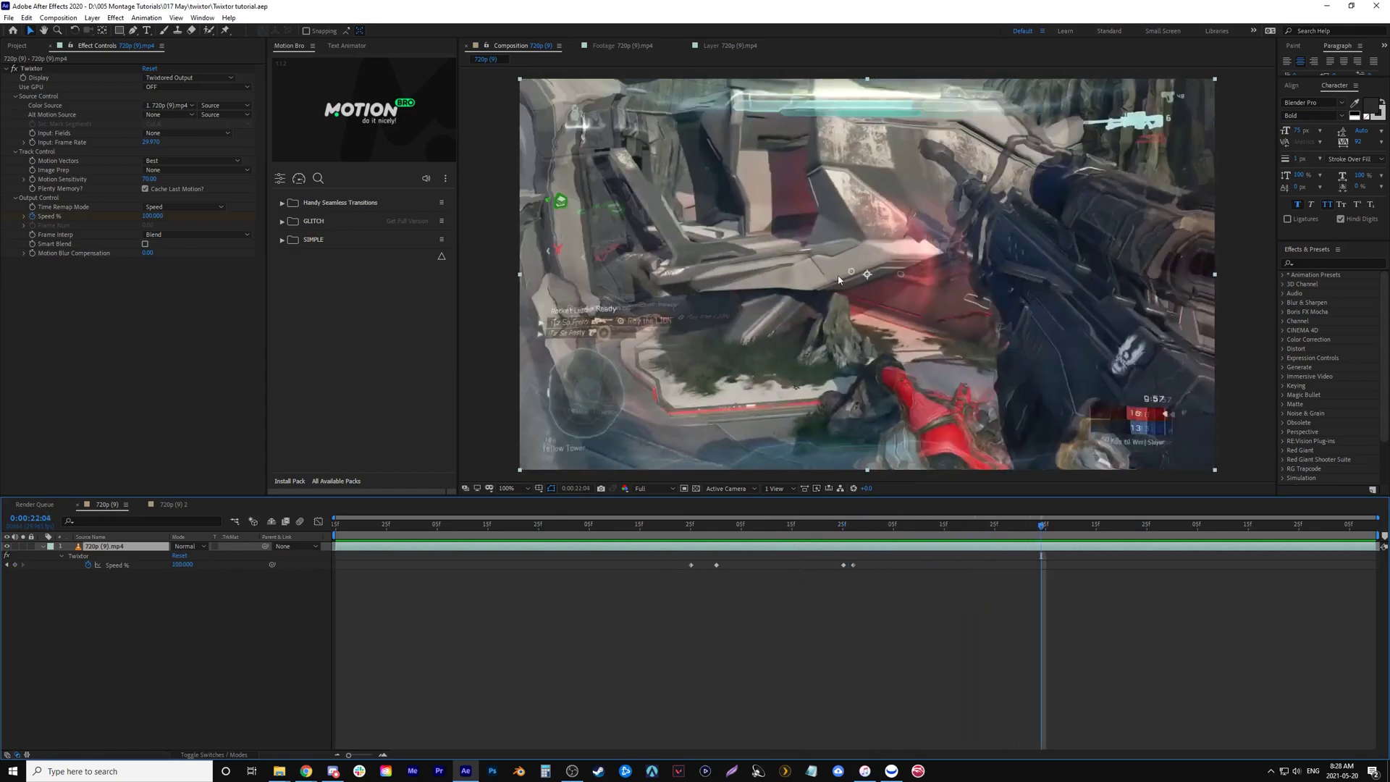
left_click_drag(856, 531, 1024, 554)
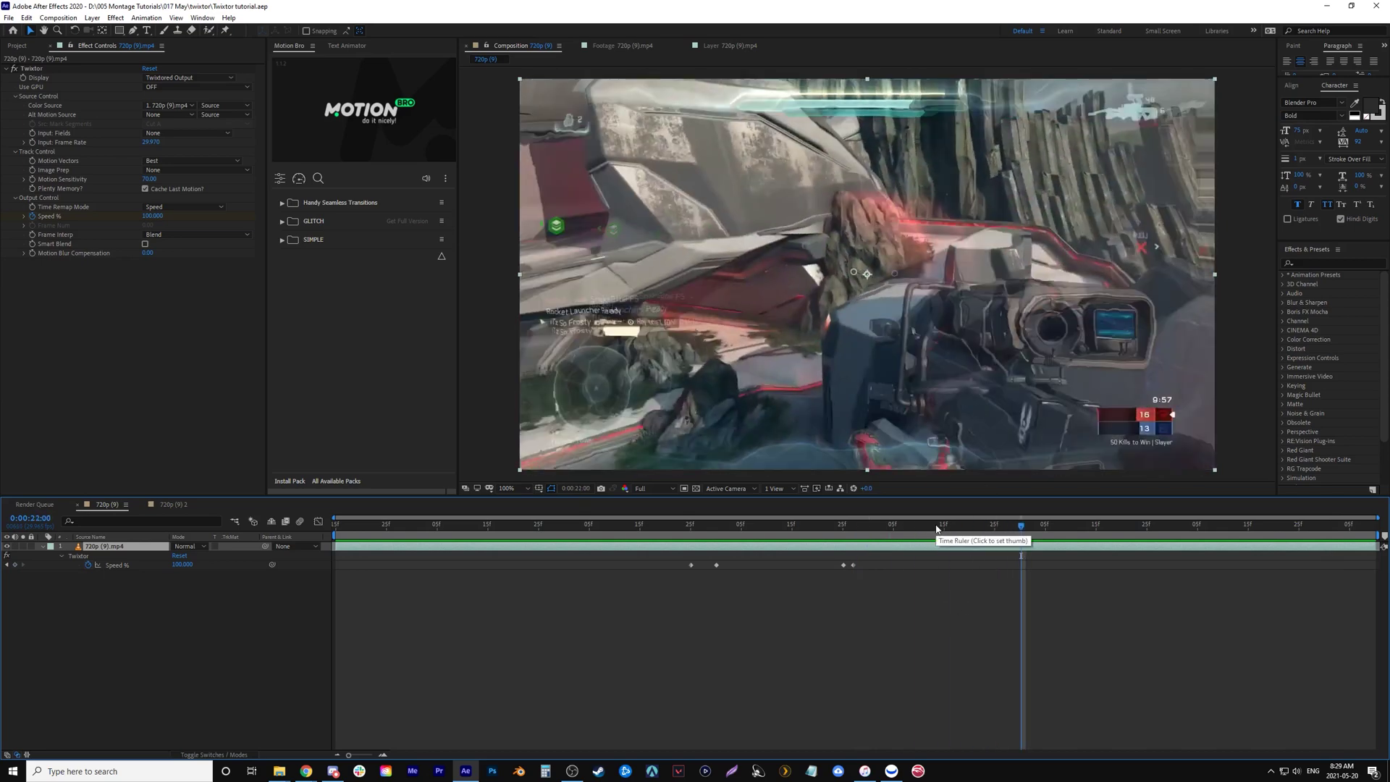
left_click_drag(923, 528, 850, 540)
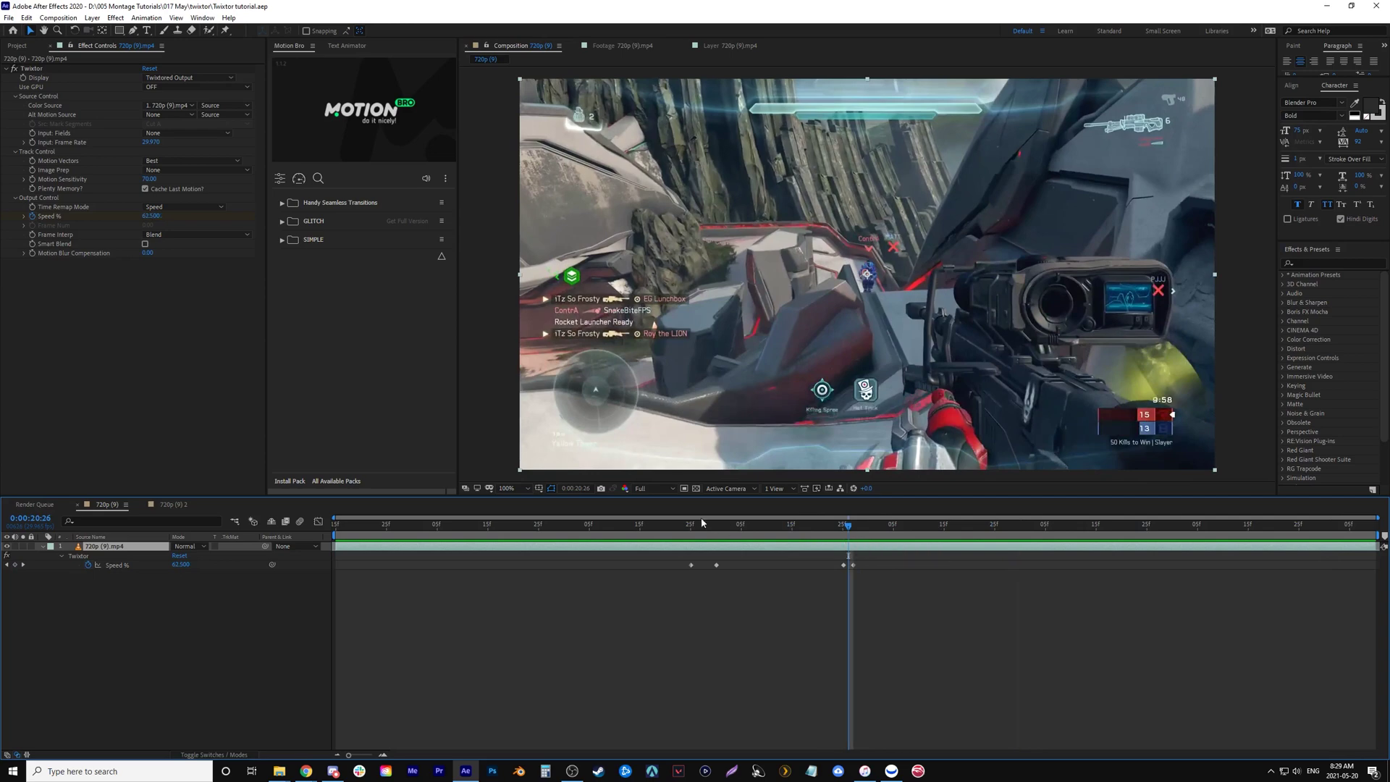
left_click(682, 527)
key("space")
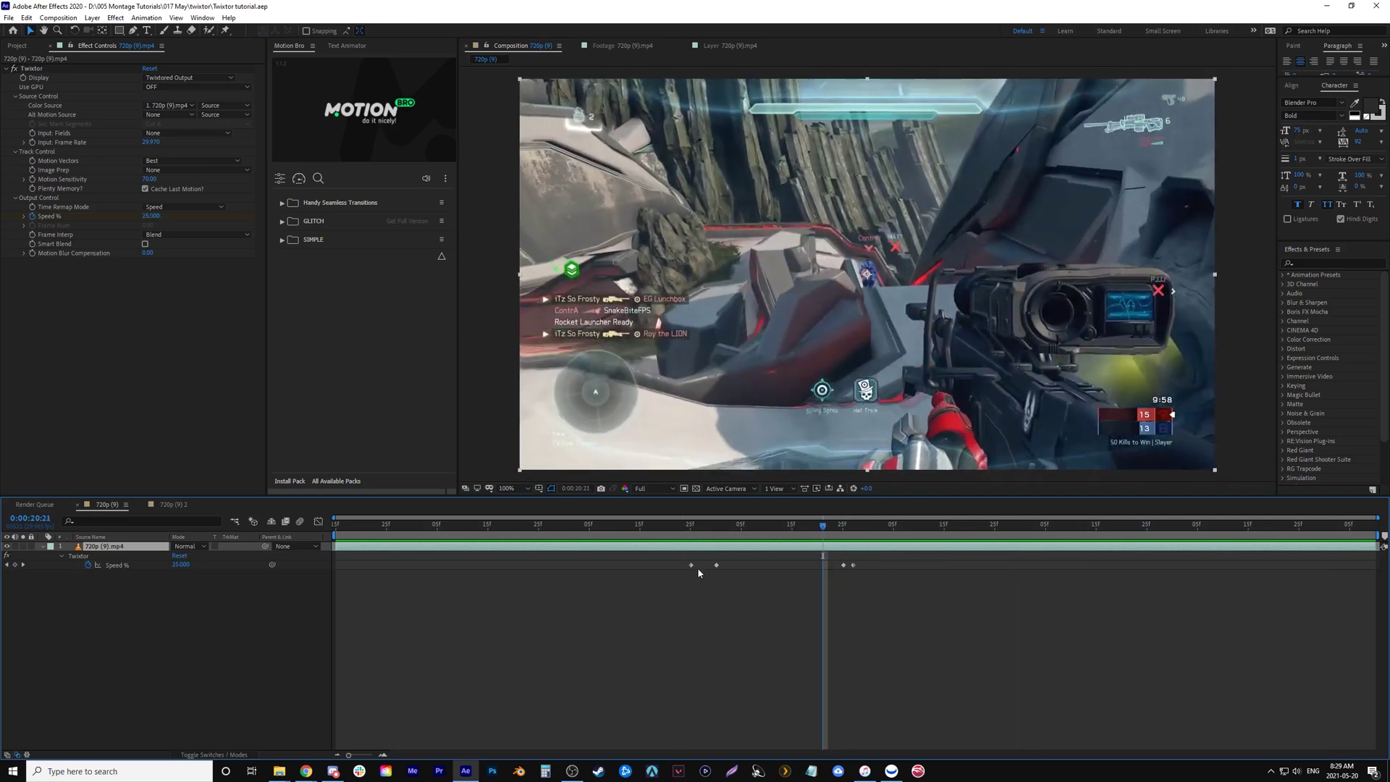
key("space")
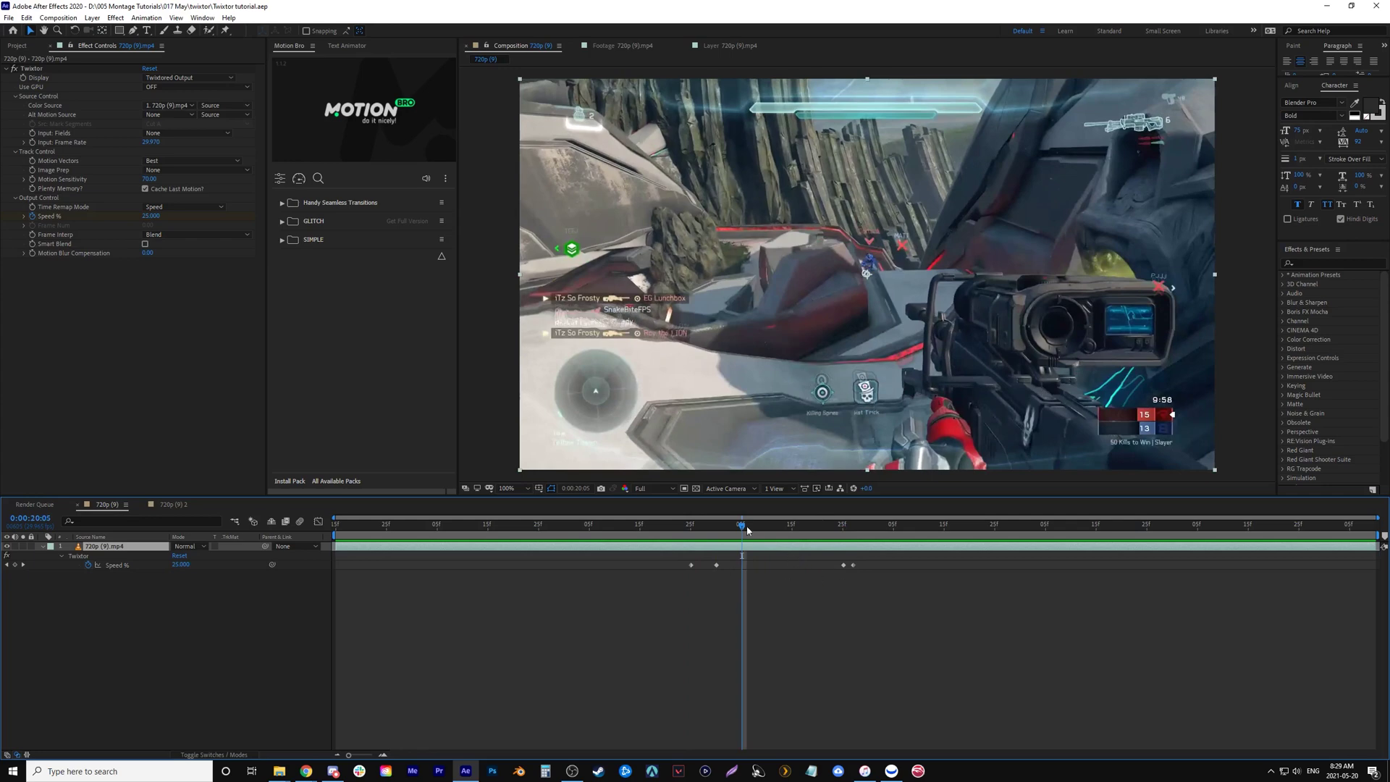
left_click_drag(747, 531, 935, 552)
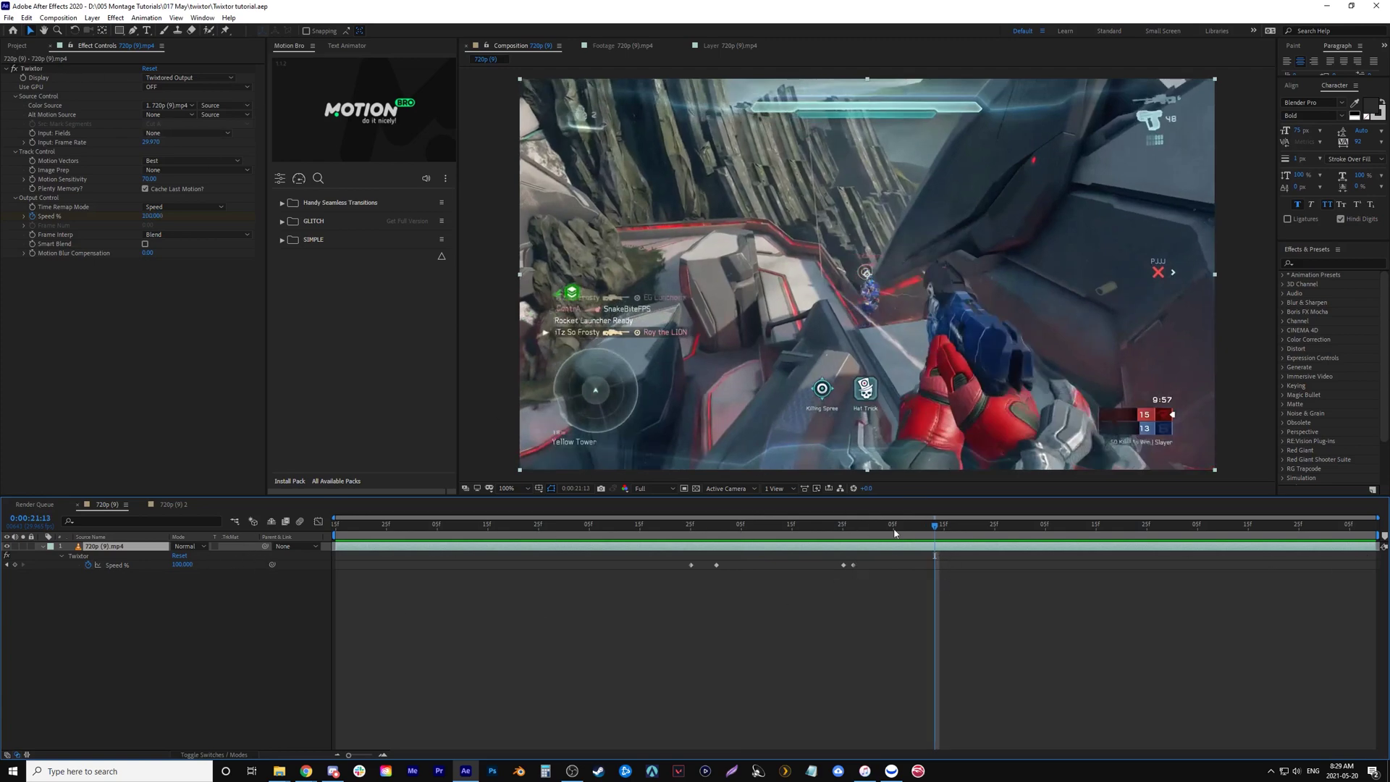
left_click_drag(936, 526, 992, 536)
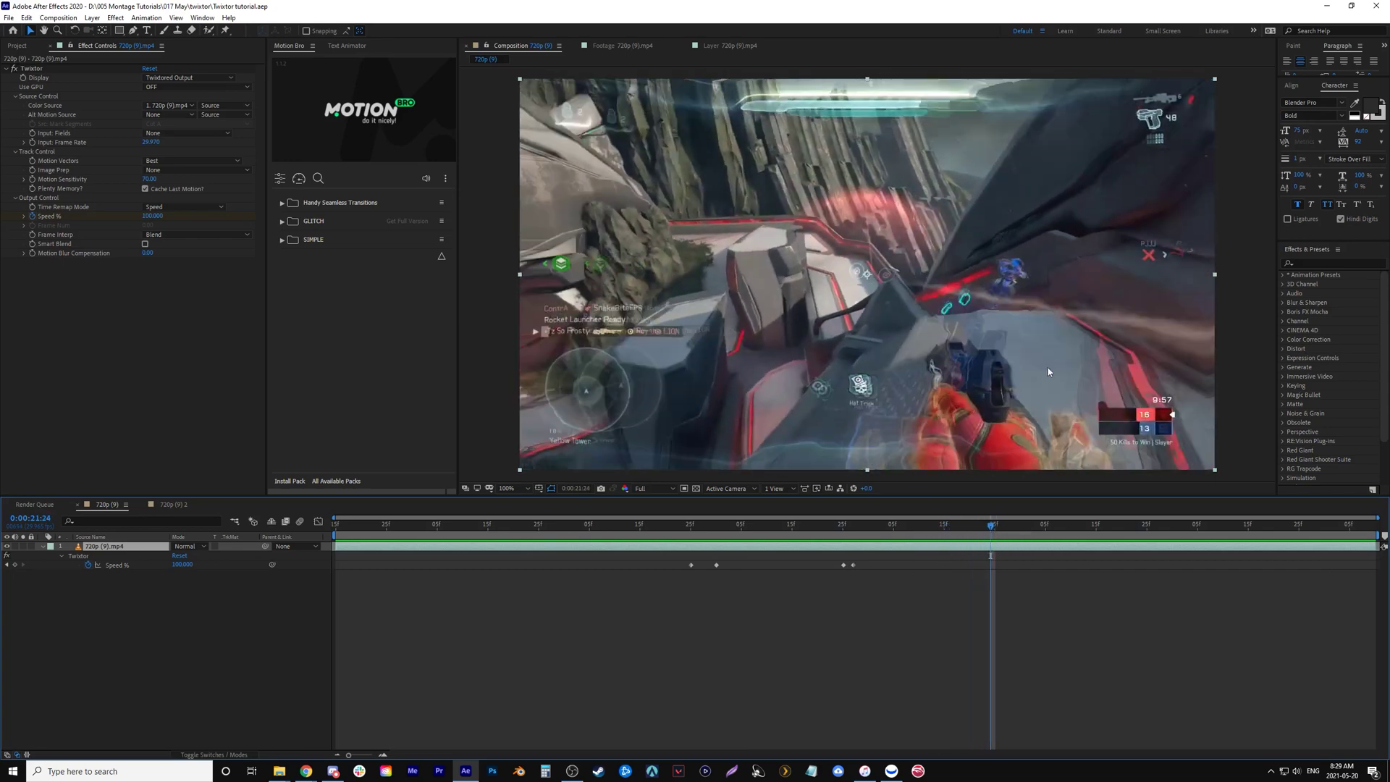
Review playback starting from the speed keyframe at 0:00:20:27
key("j")
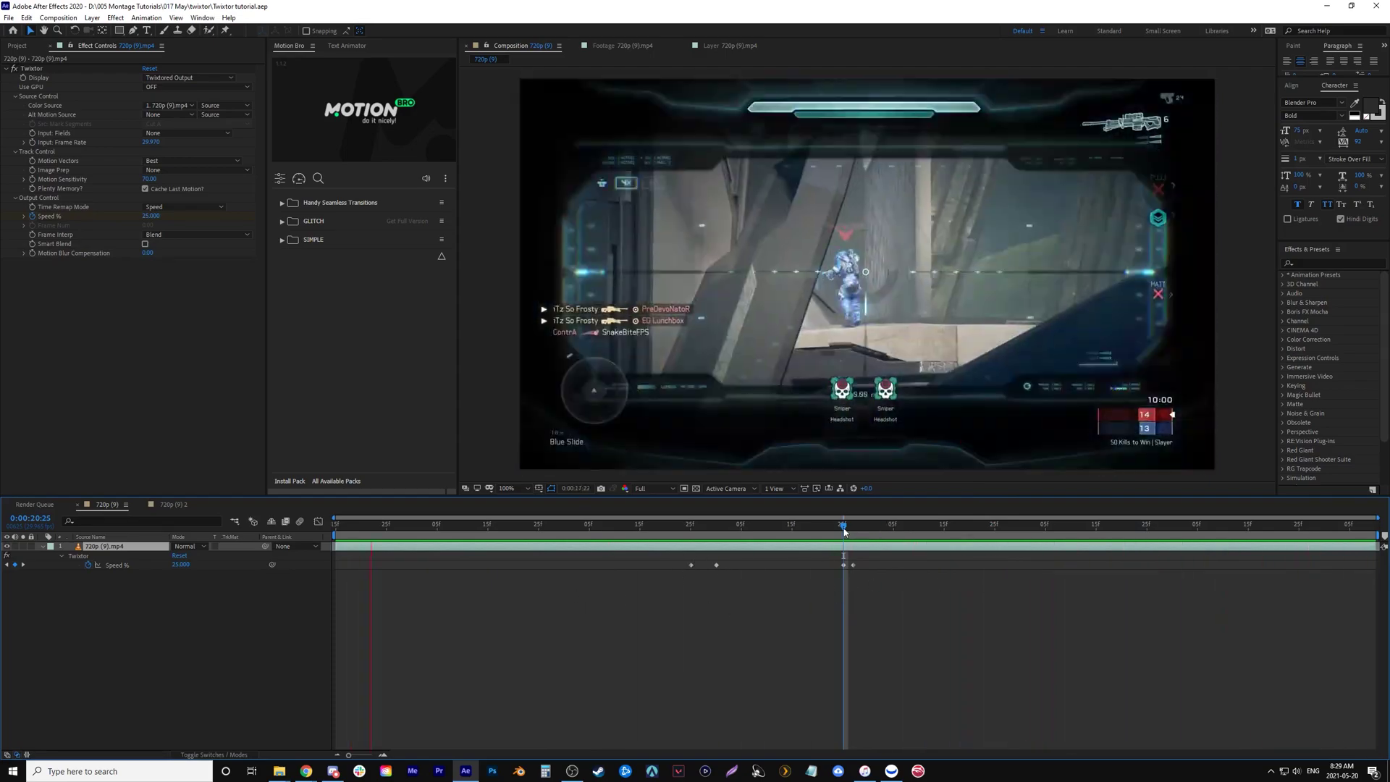
key("space")
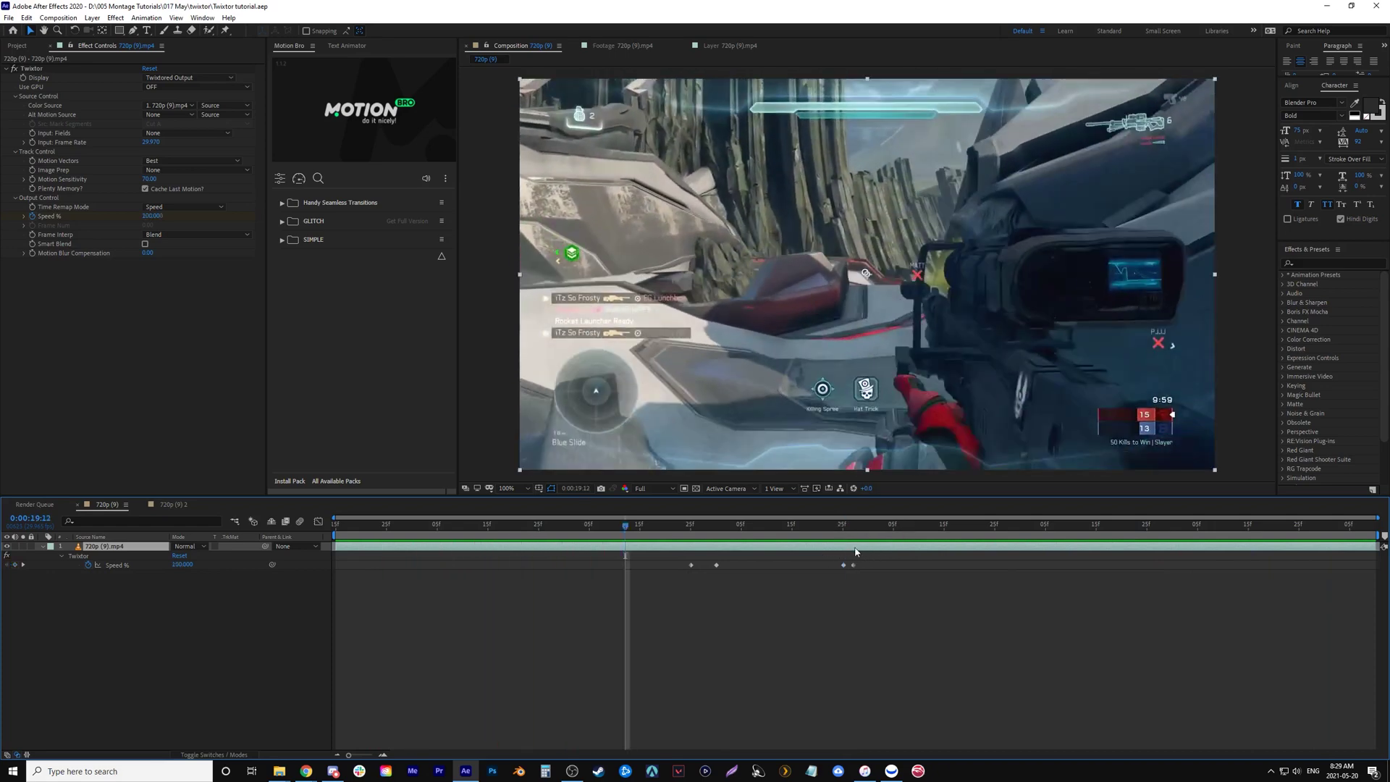
left_click(849, 532)
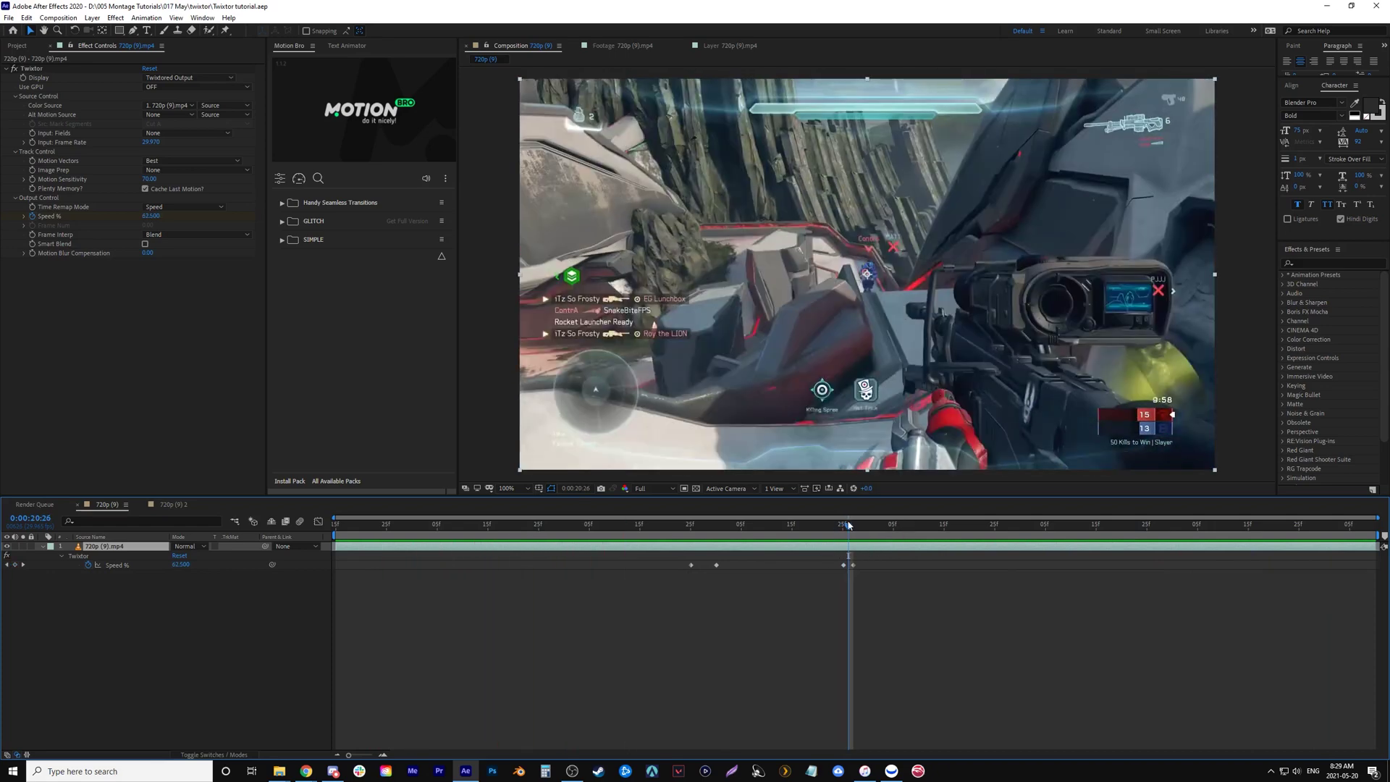
left_click(852, 525)
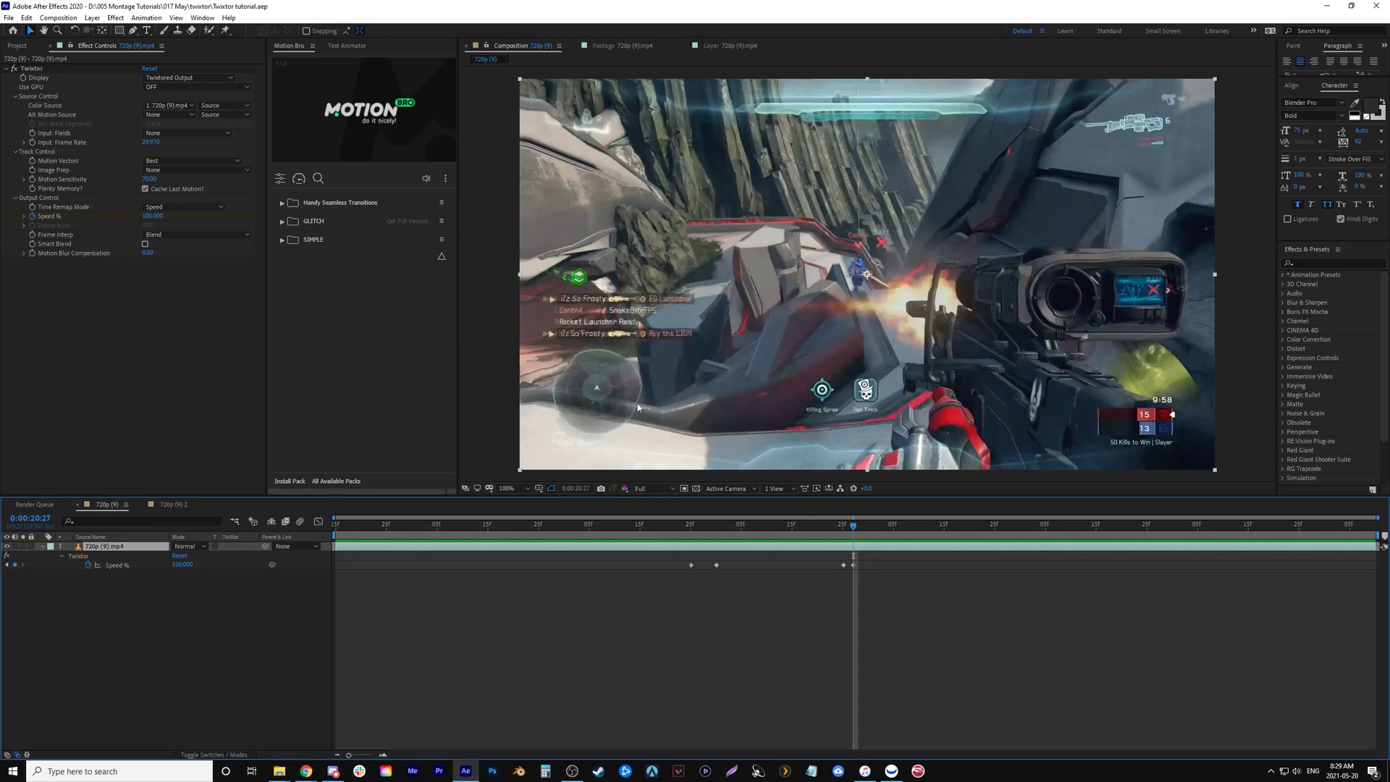
left_click_drag(862, 533, 993, 562)
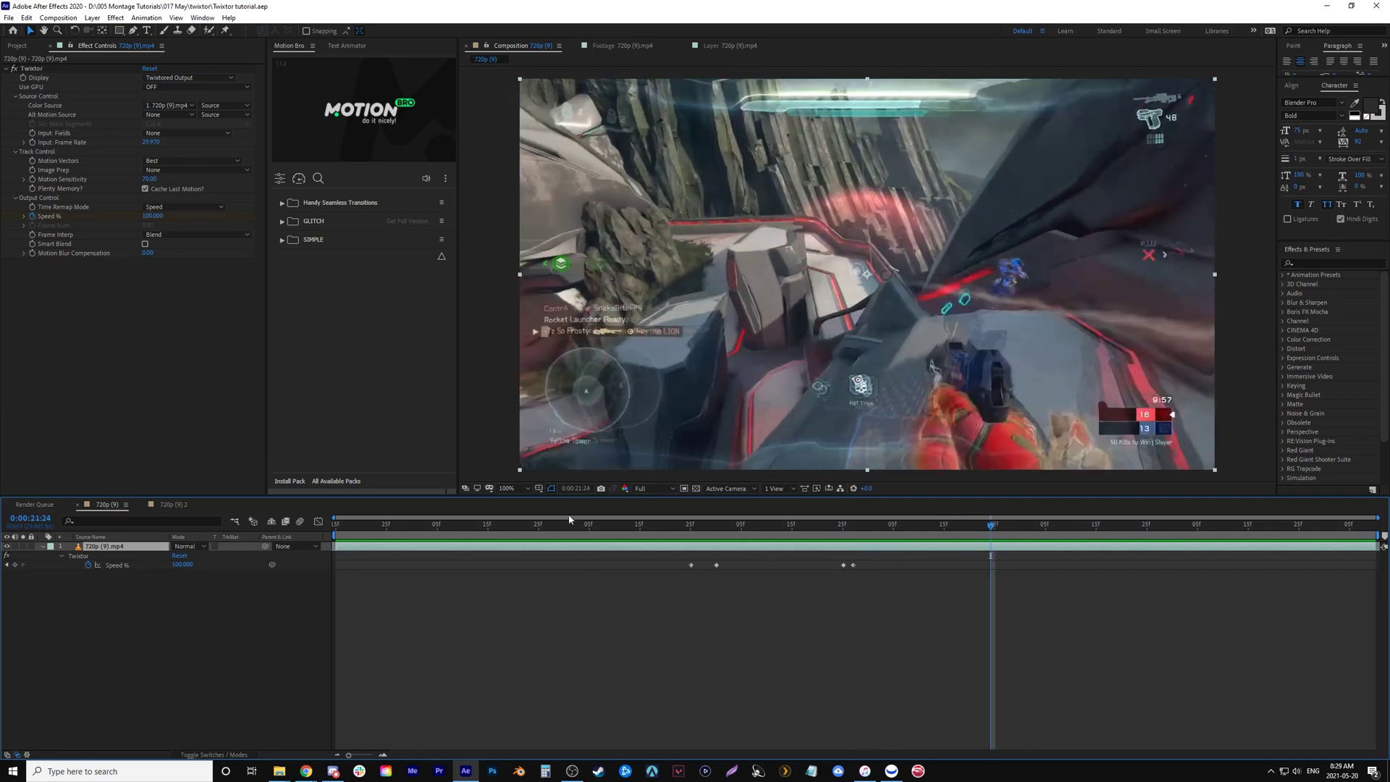
left_click_drag(569, 519, 858, 544)
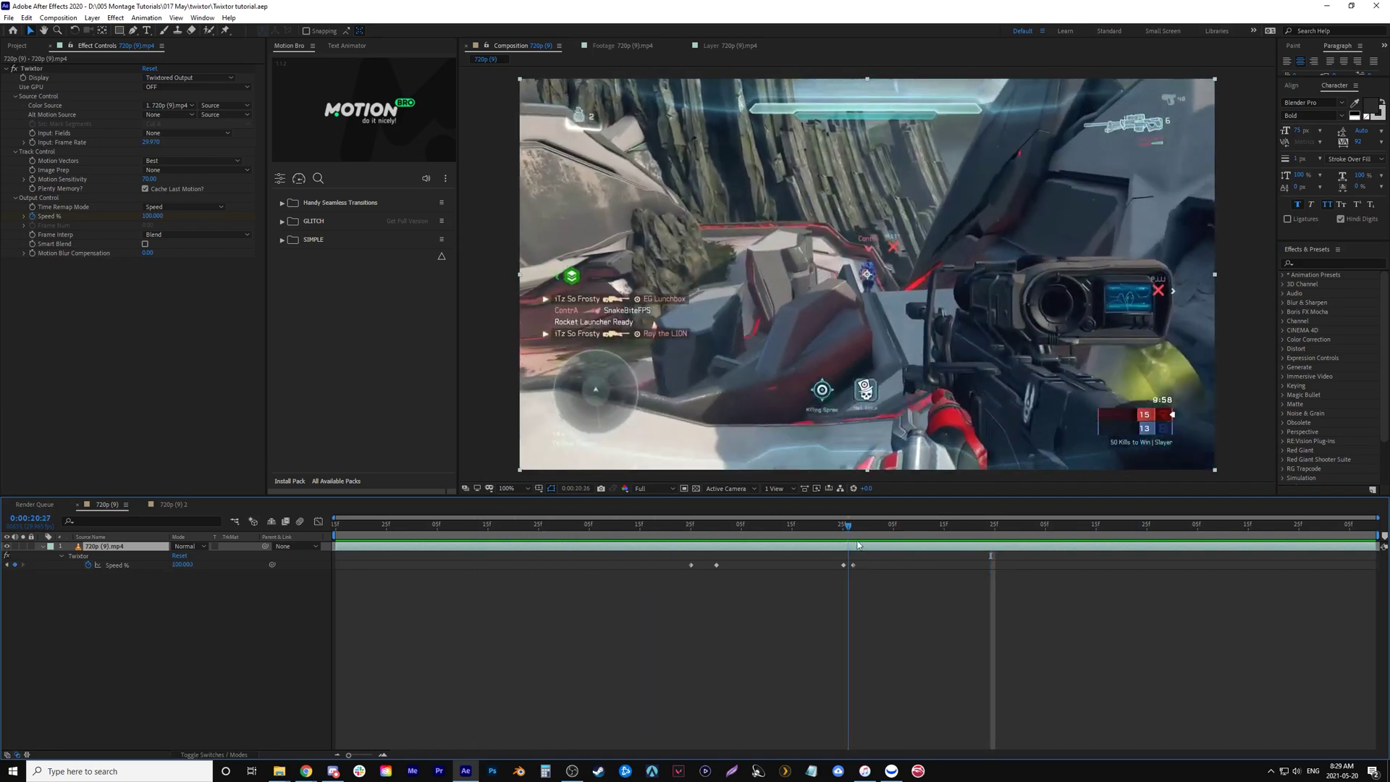
key("space")
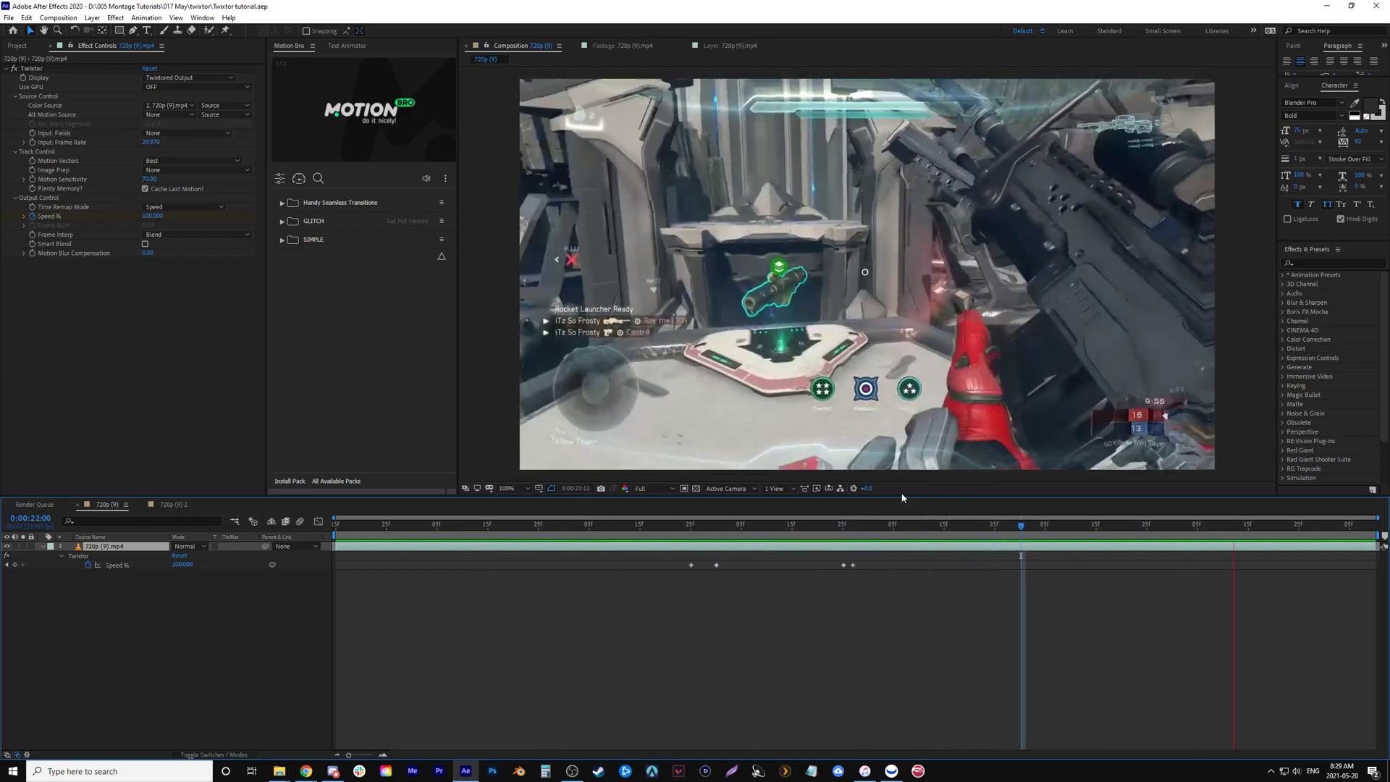
key("space")
In 720p (9) 2, duplicate the clip layer, split it at 0:00:19:24, and delete the first half
left_click(147, 506)
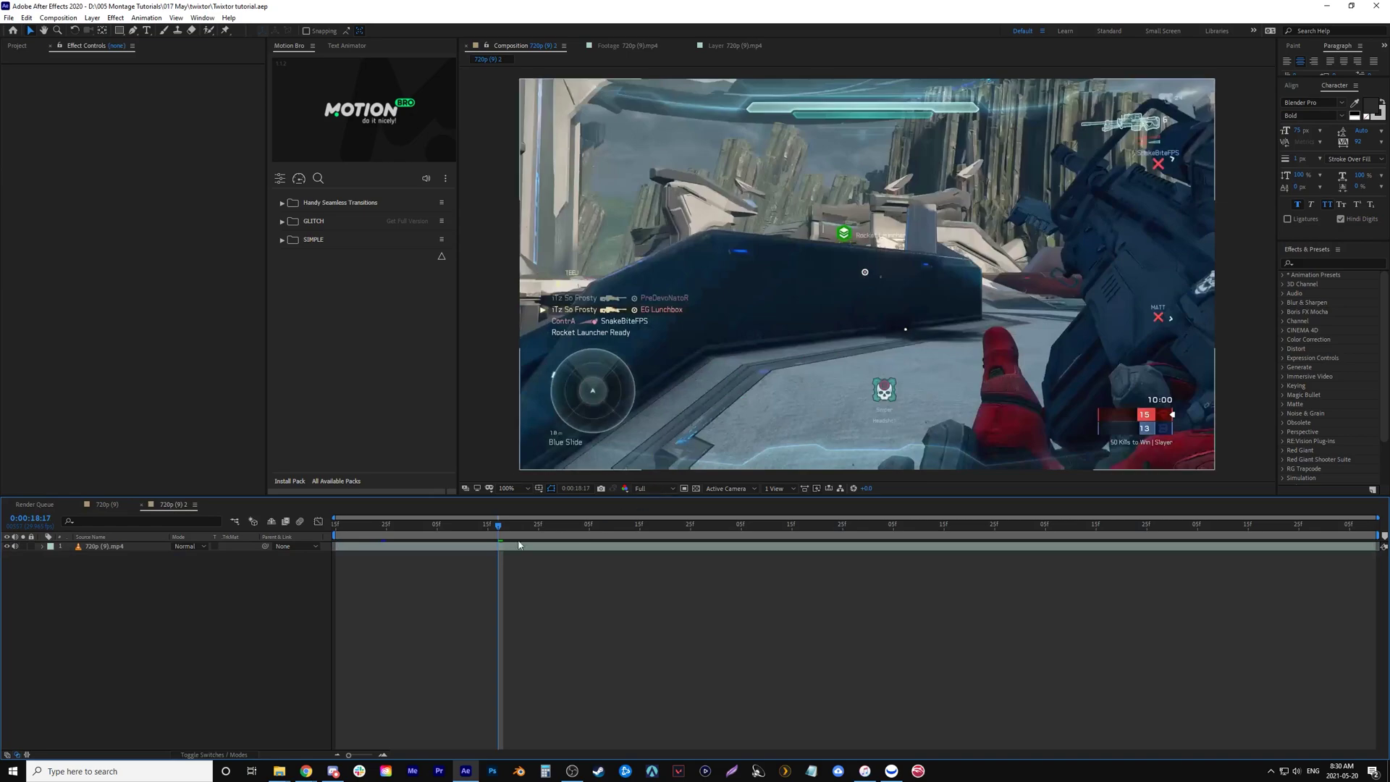
left_click_drag(559, 531, 689, 552)
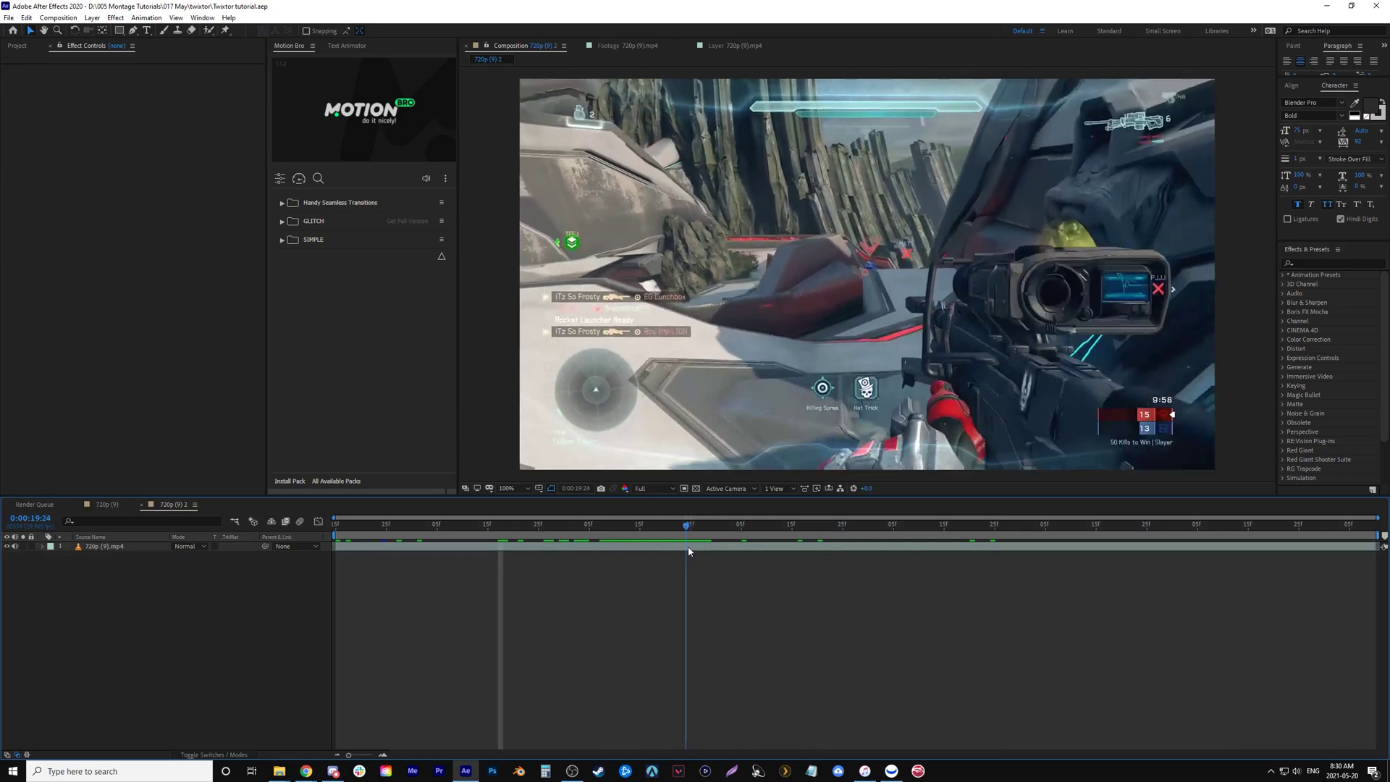
left_click(685, 552)
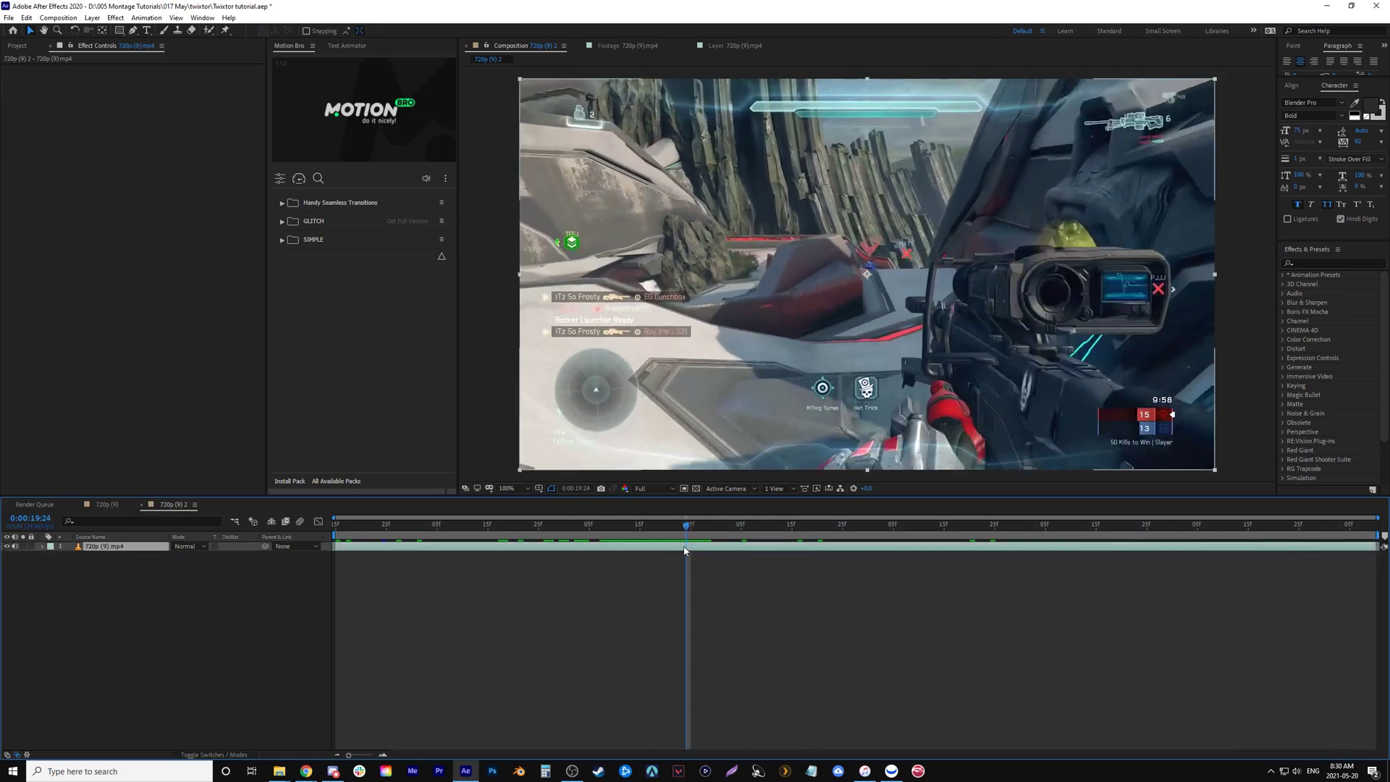
key("ctrl+d")
key("ctrl+shift+d")
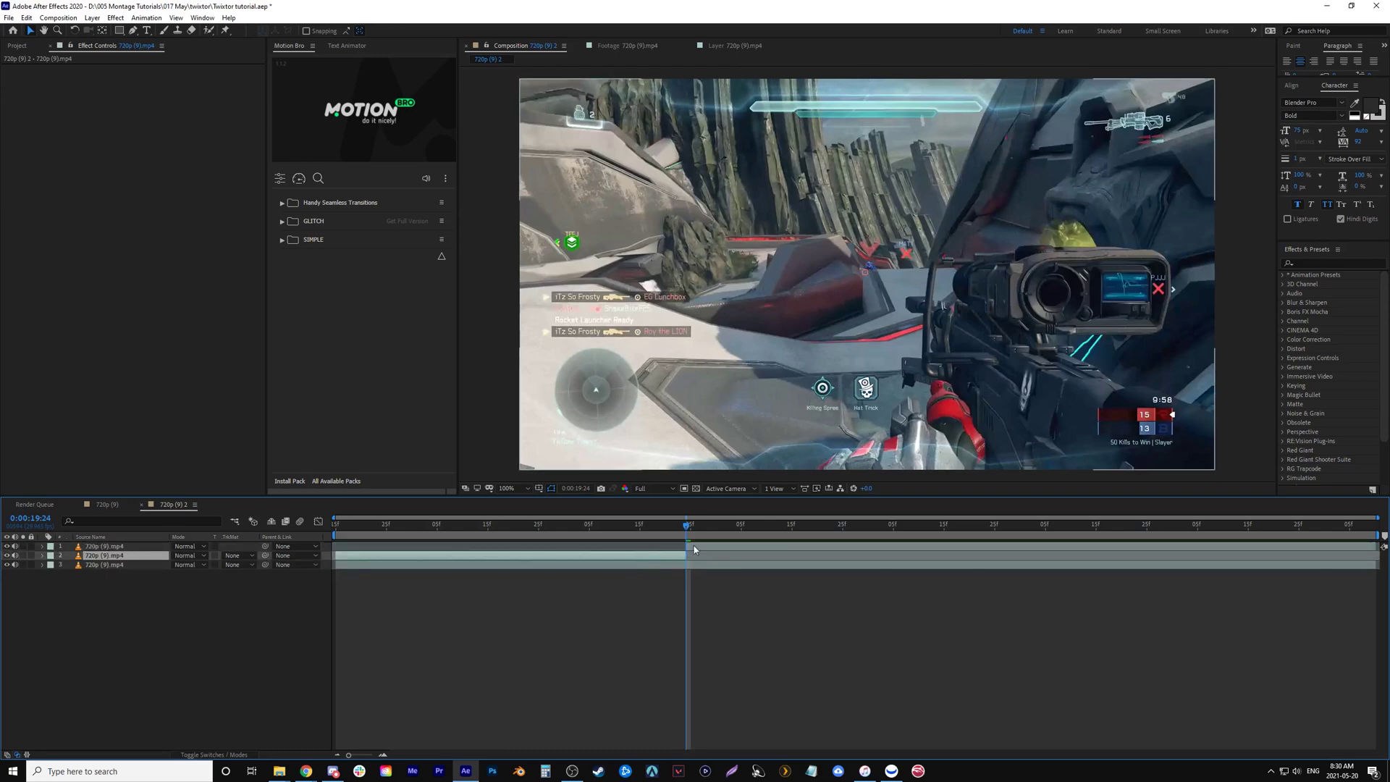
key("Delete")
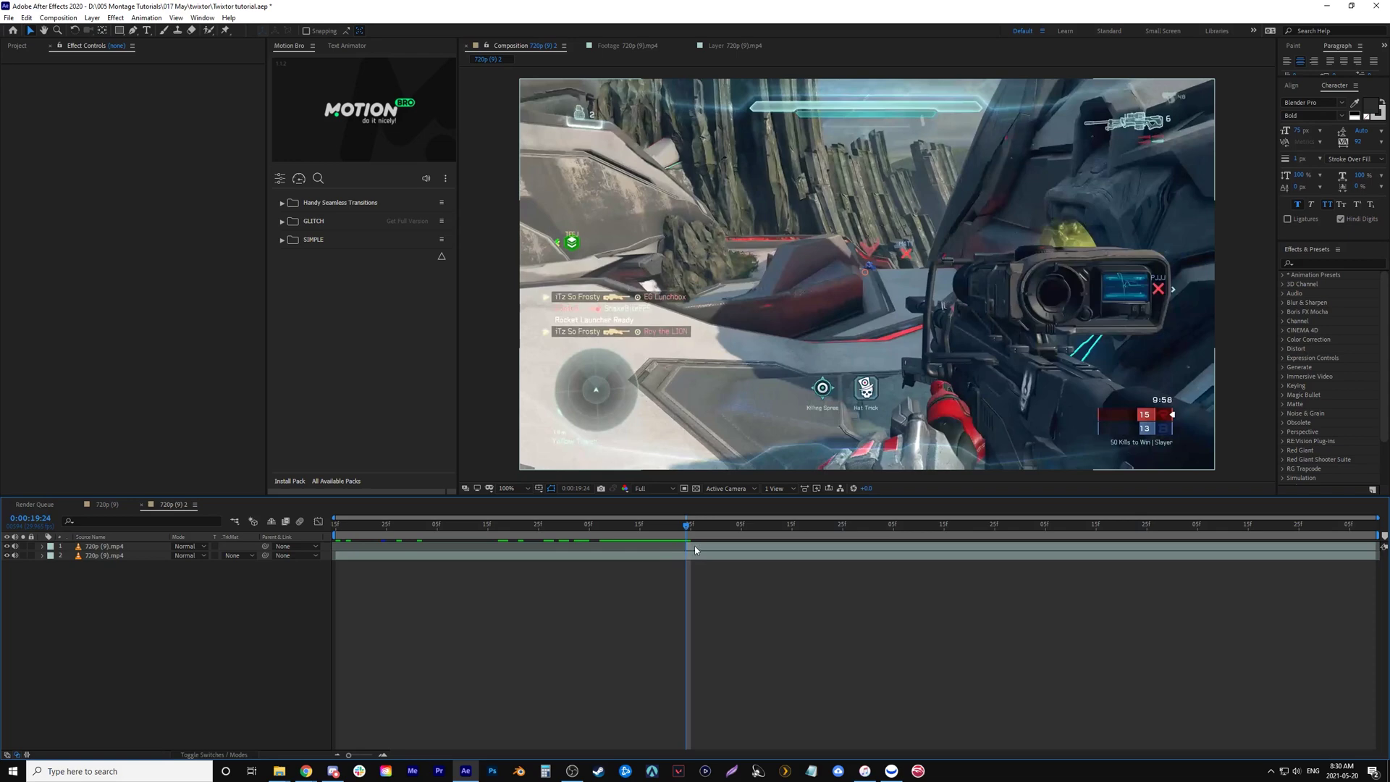
left_click(695, 550)
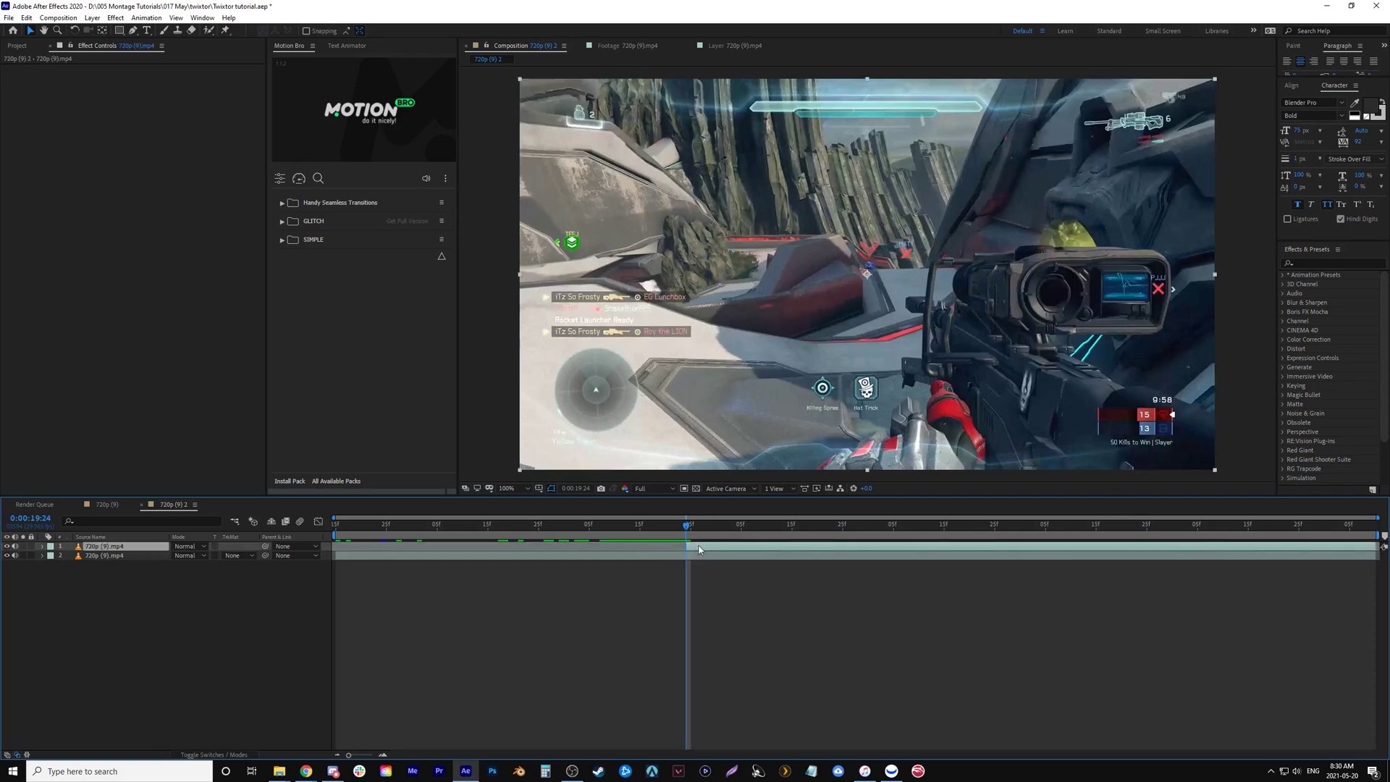
left_click(1315, 262)
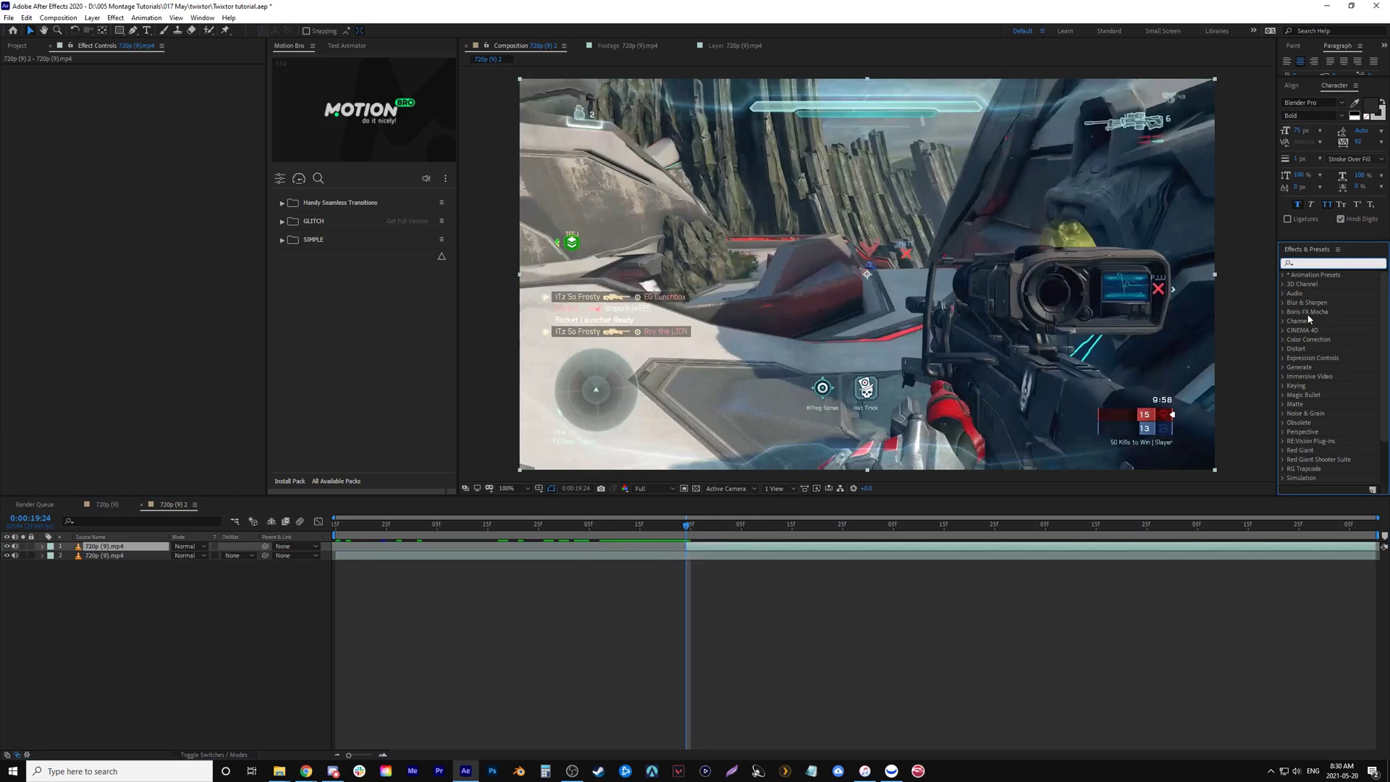
Apply Twixtor Pro to the trimmed top layer and check the footage details
type("t")
left_click(1292, 198)
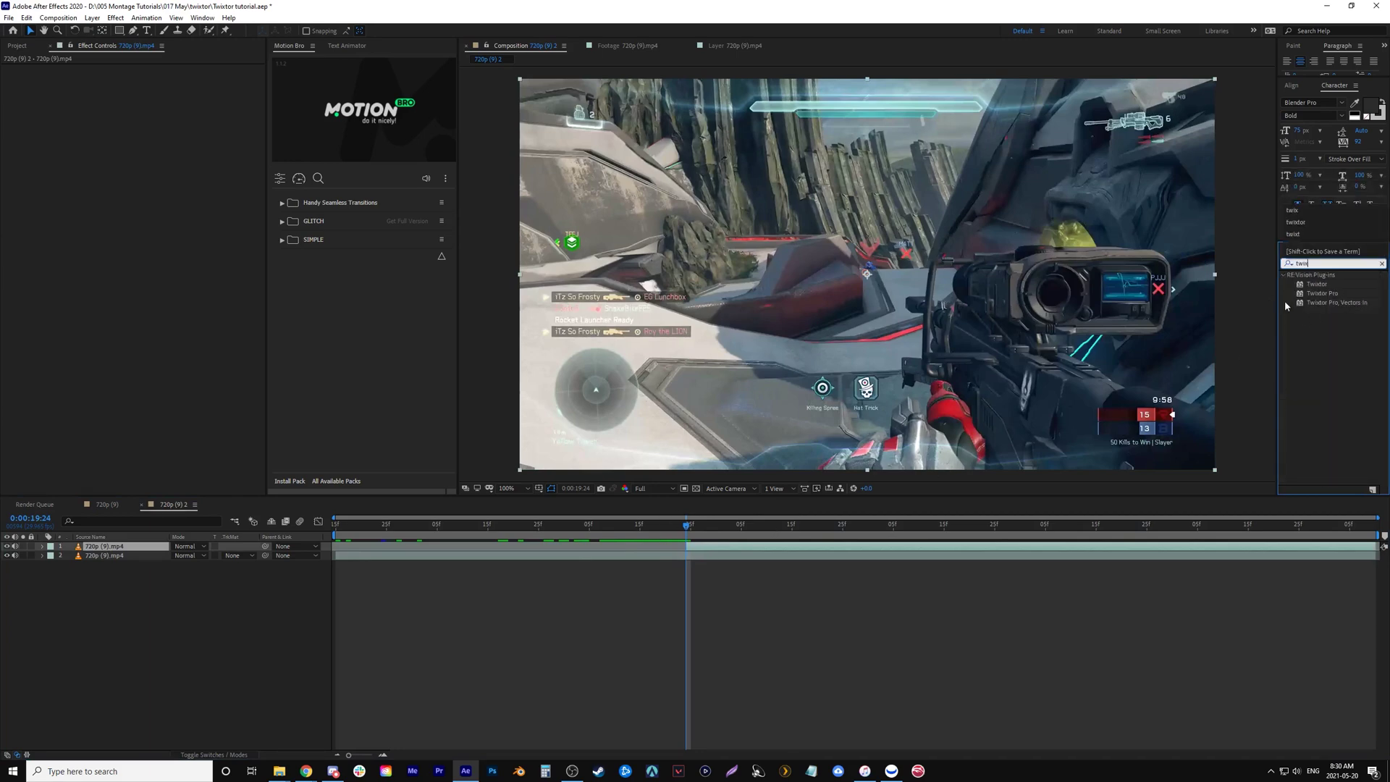
left_click_drag(1322, 293, 695, 547)
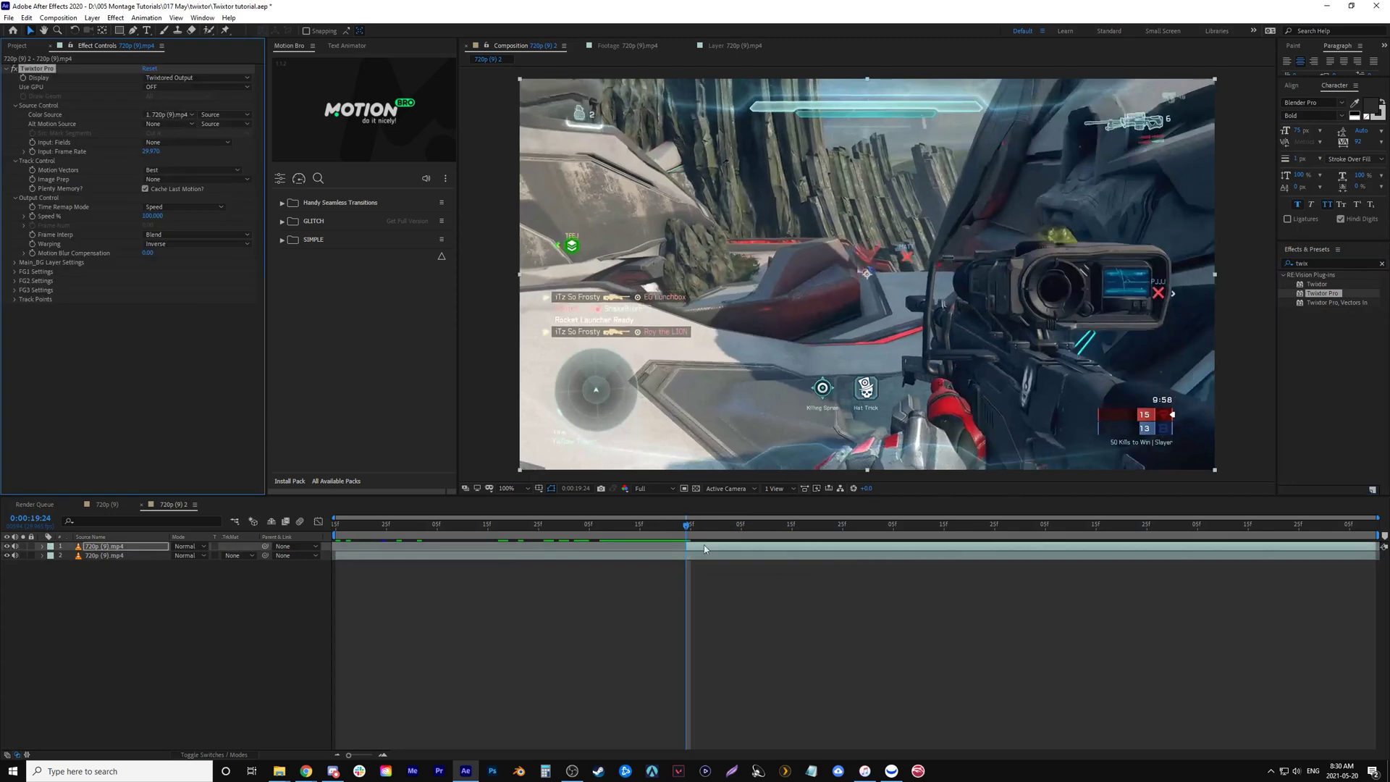
key("ctrl+Down")
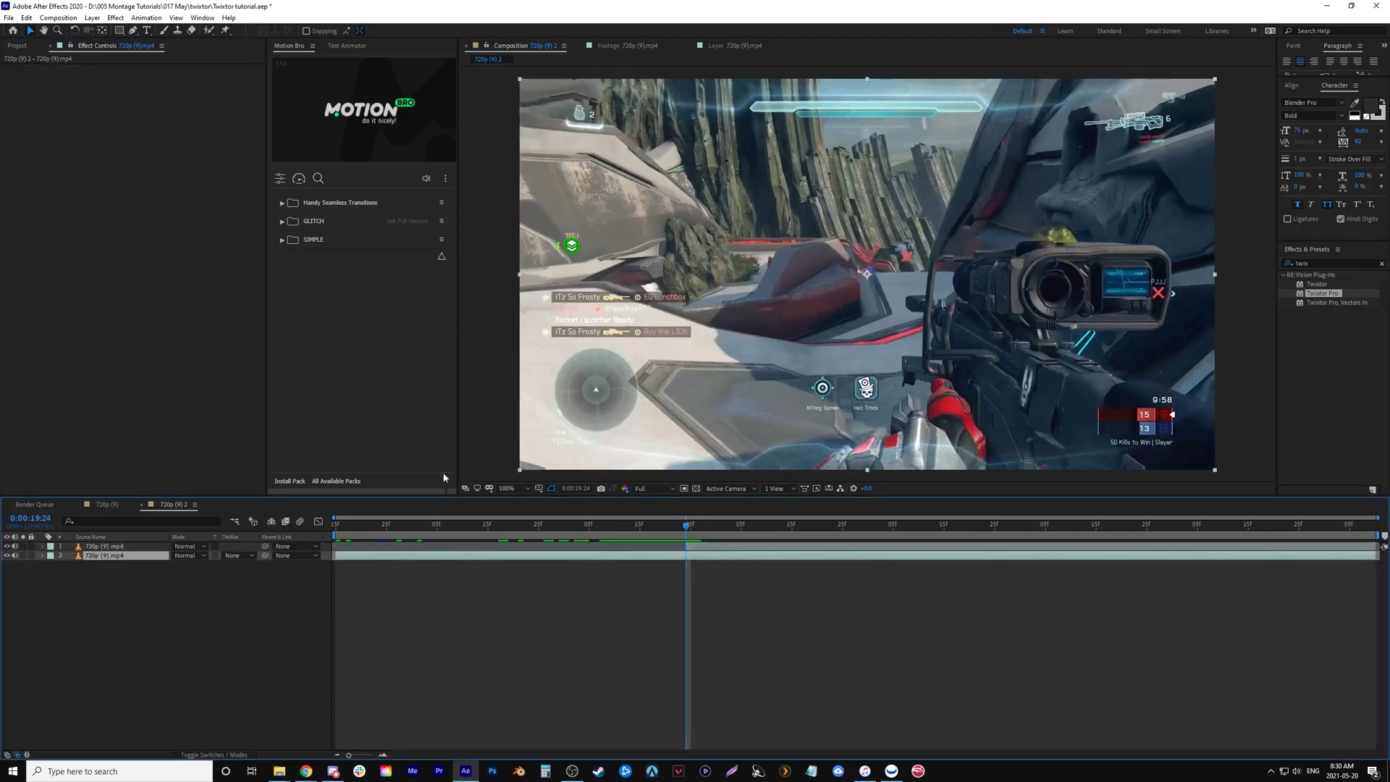
left_click(13, 45)
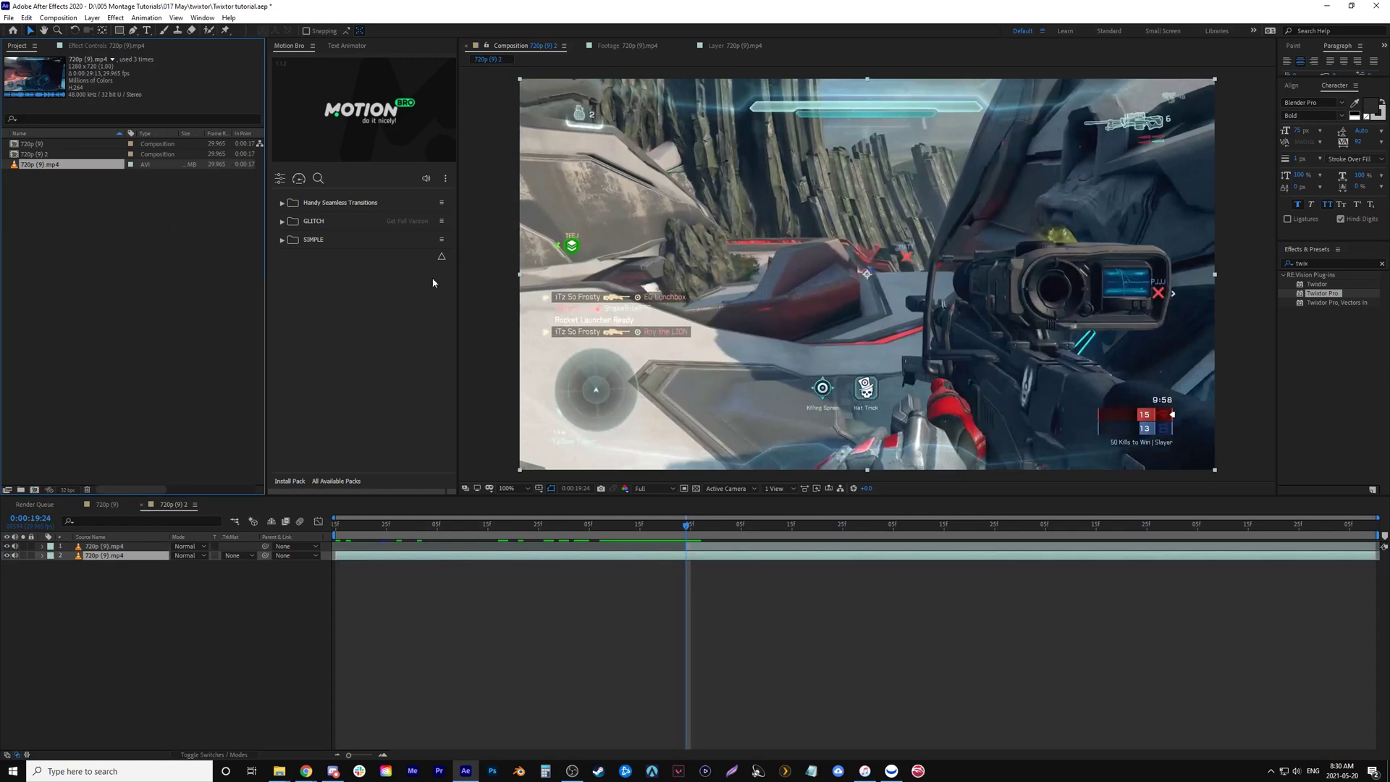
Set Twixtor's Input Frame Rate to 29.965 and scrub to where the slow-motion begins
left_click(689, 546)
left_click(114, 46)
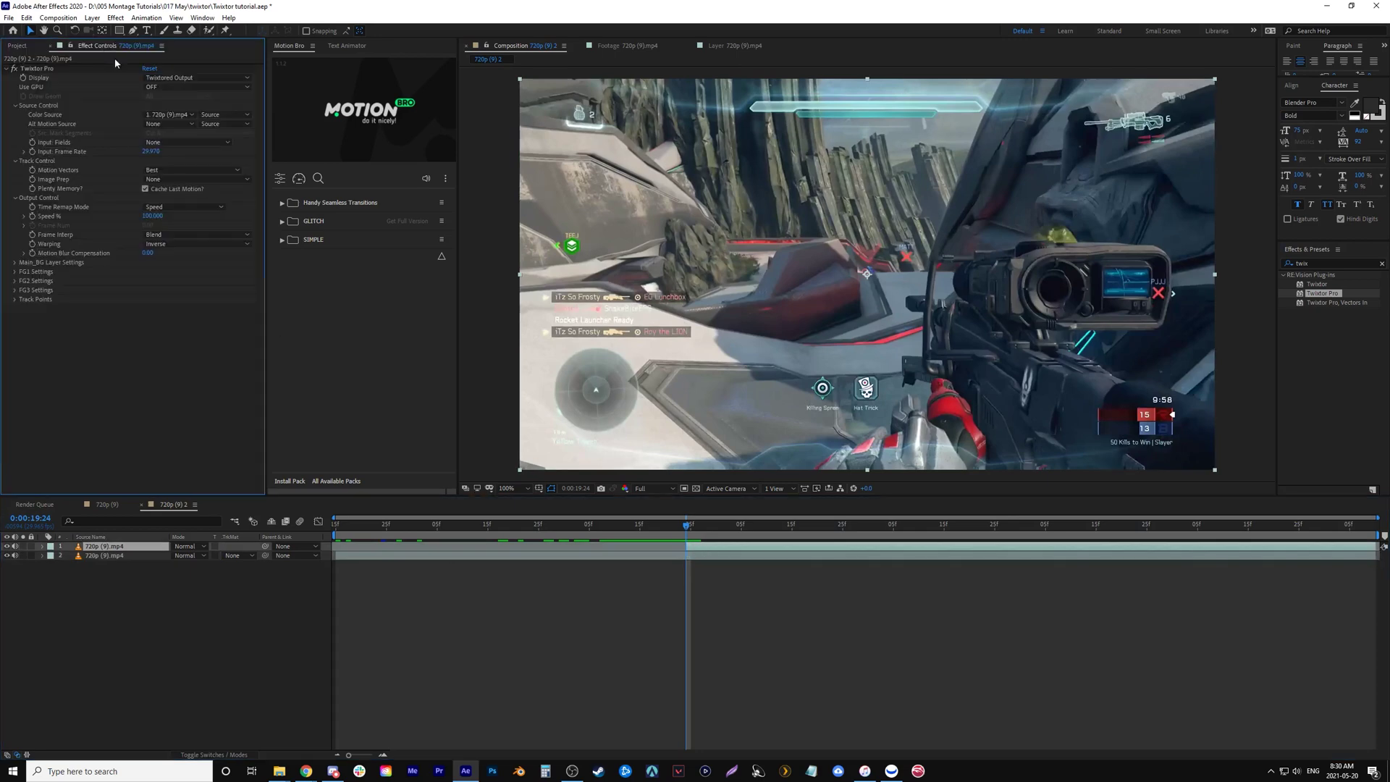
left_click(152, 151)
type("29.965")
key("Return")
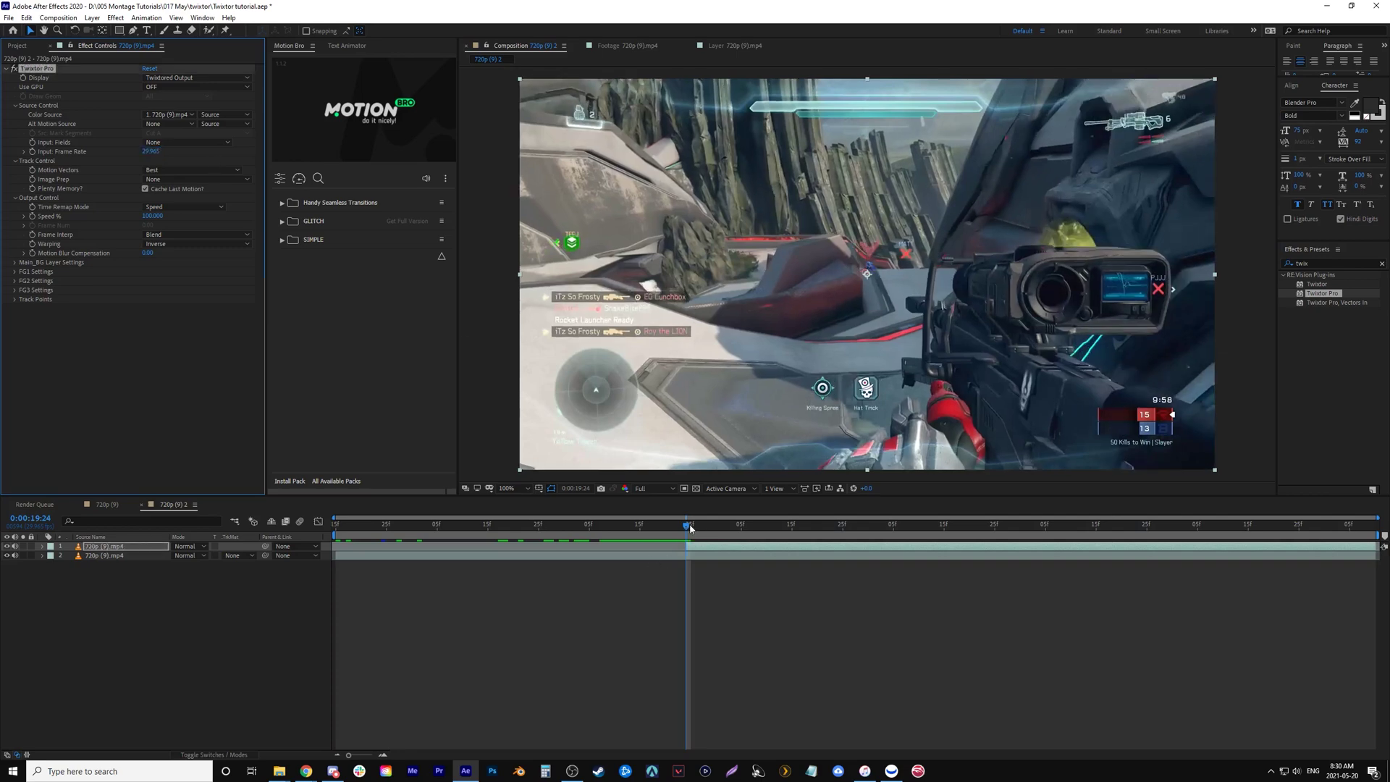
mouse_move(691, 529)
left_mouse_down()
mouse_move(730, 545)
mouse_move(642, 546)
mouse_move(688, 552)
left_mouse_up()
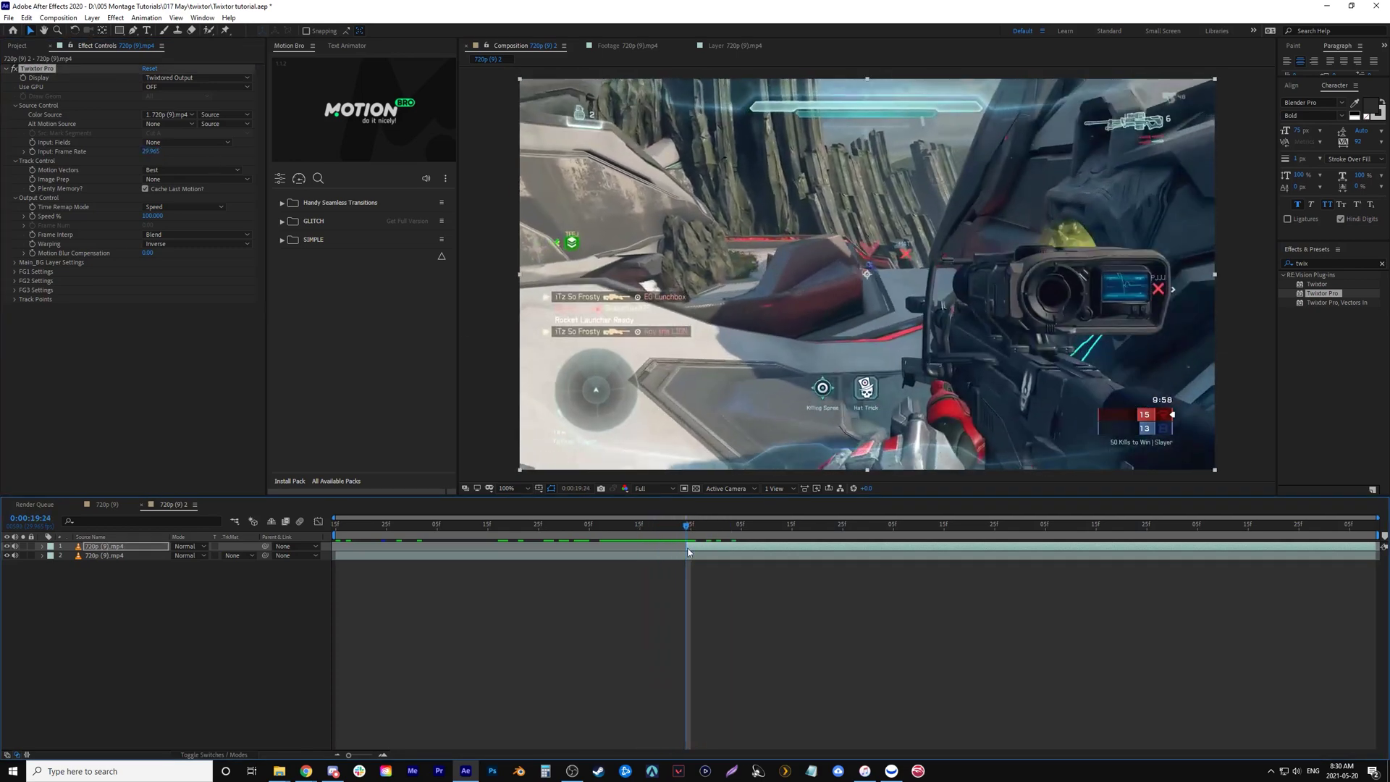
left_click(697, 549)
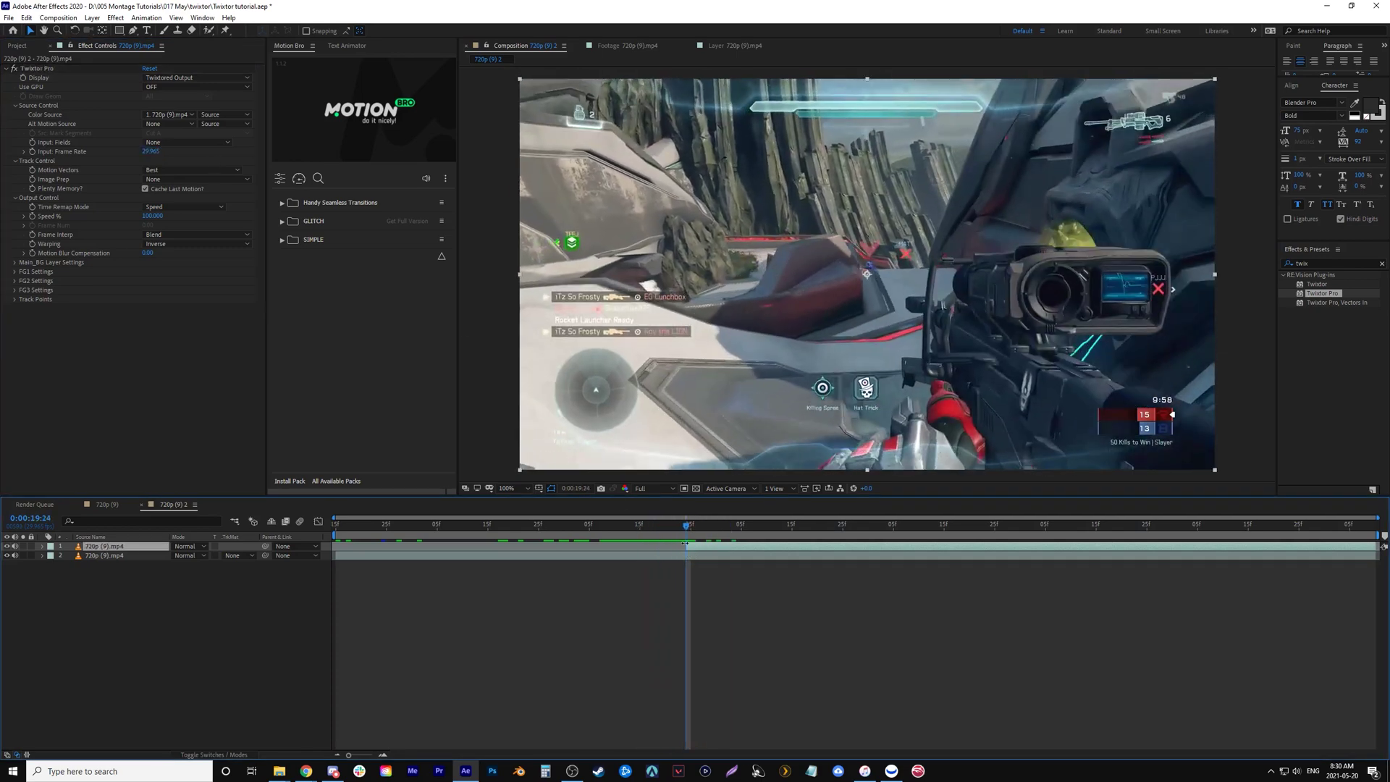
Set Twixtor Pro Speed % to 25 at 0:00:20:00 and reveal its keyframes
left_click(33, 220)
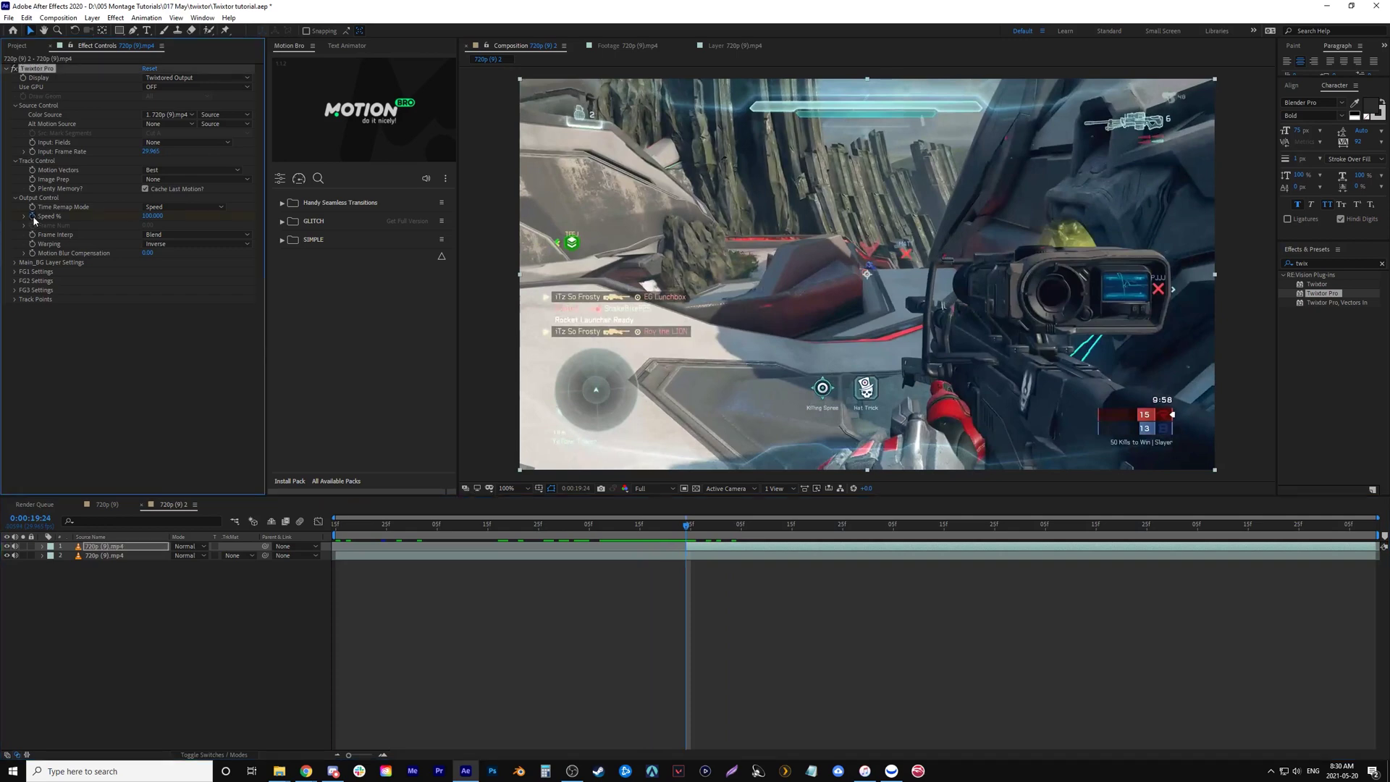
key("space")
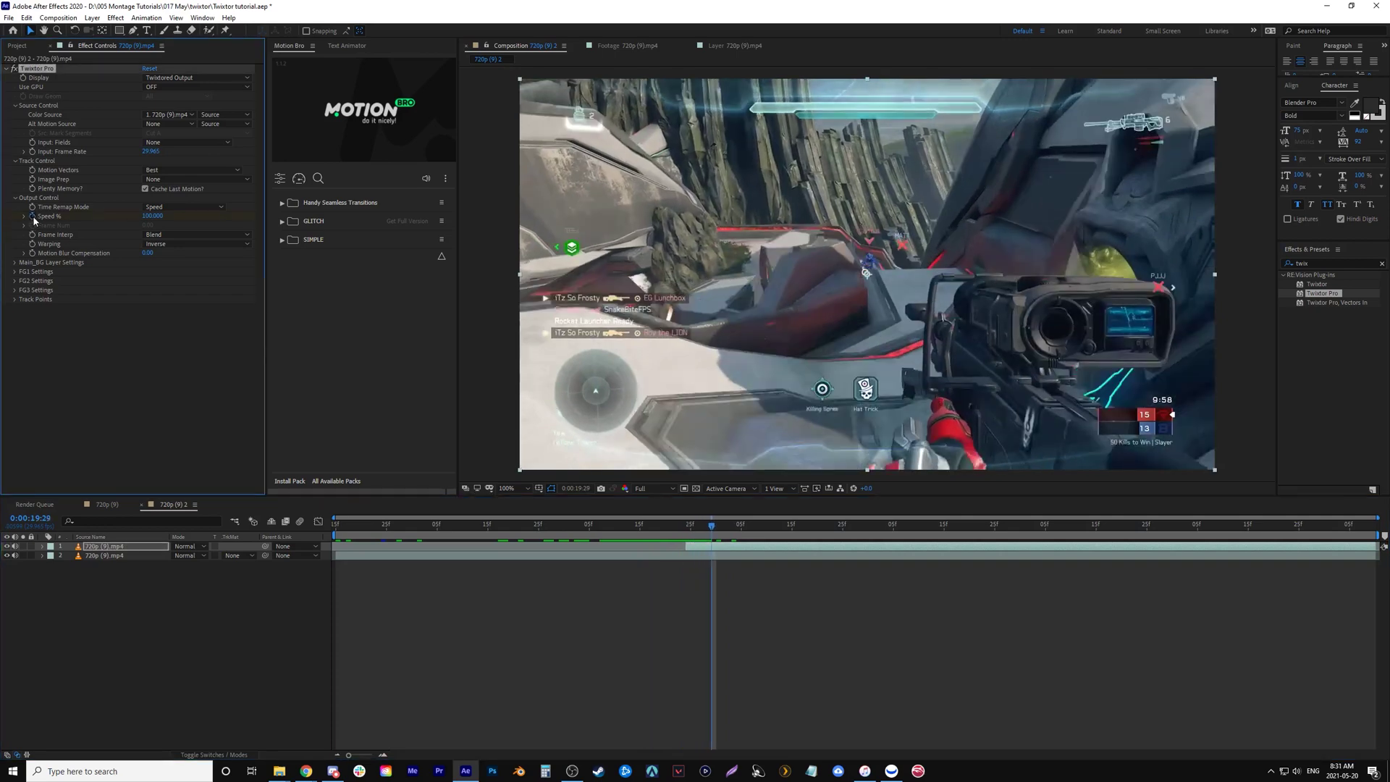
left_click(158, 216)
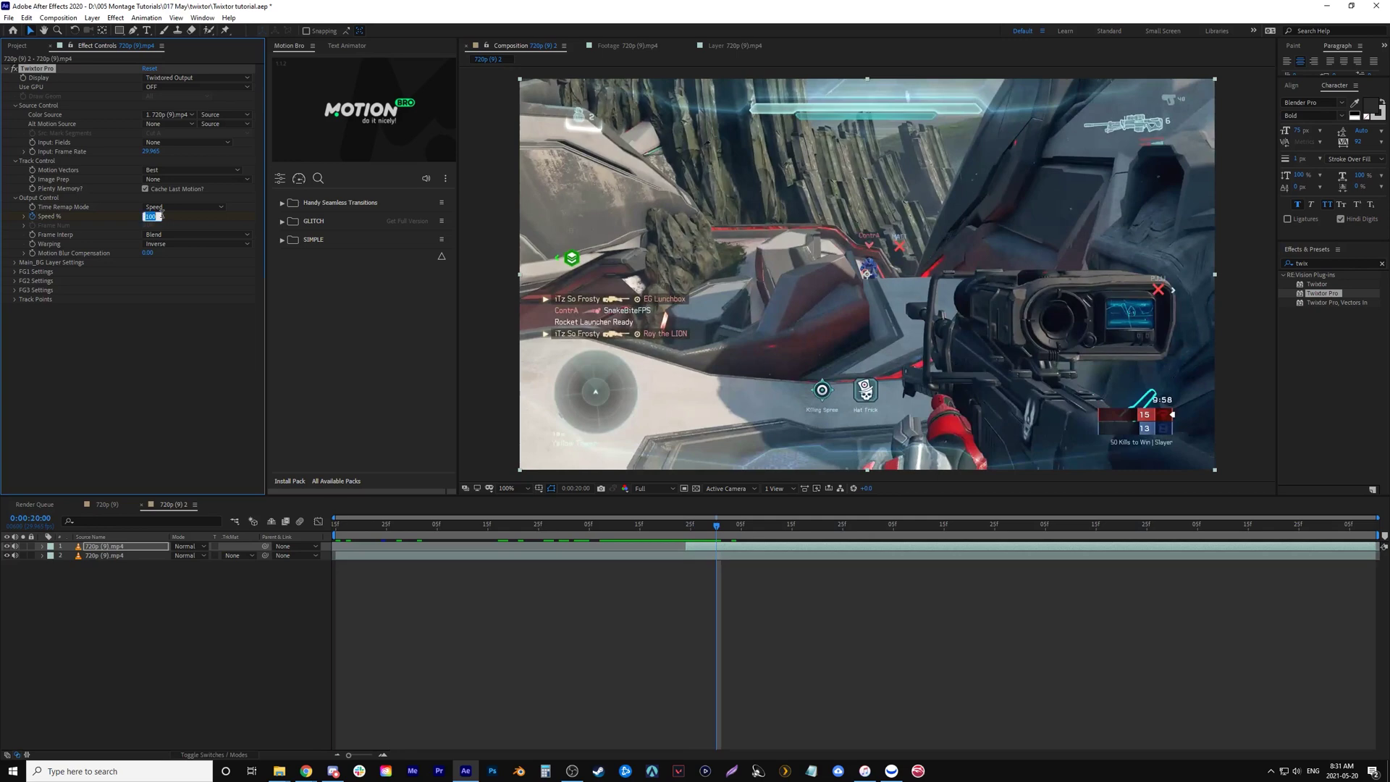
type("25")
key("Return")
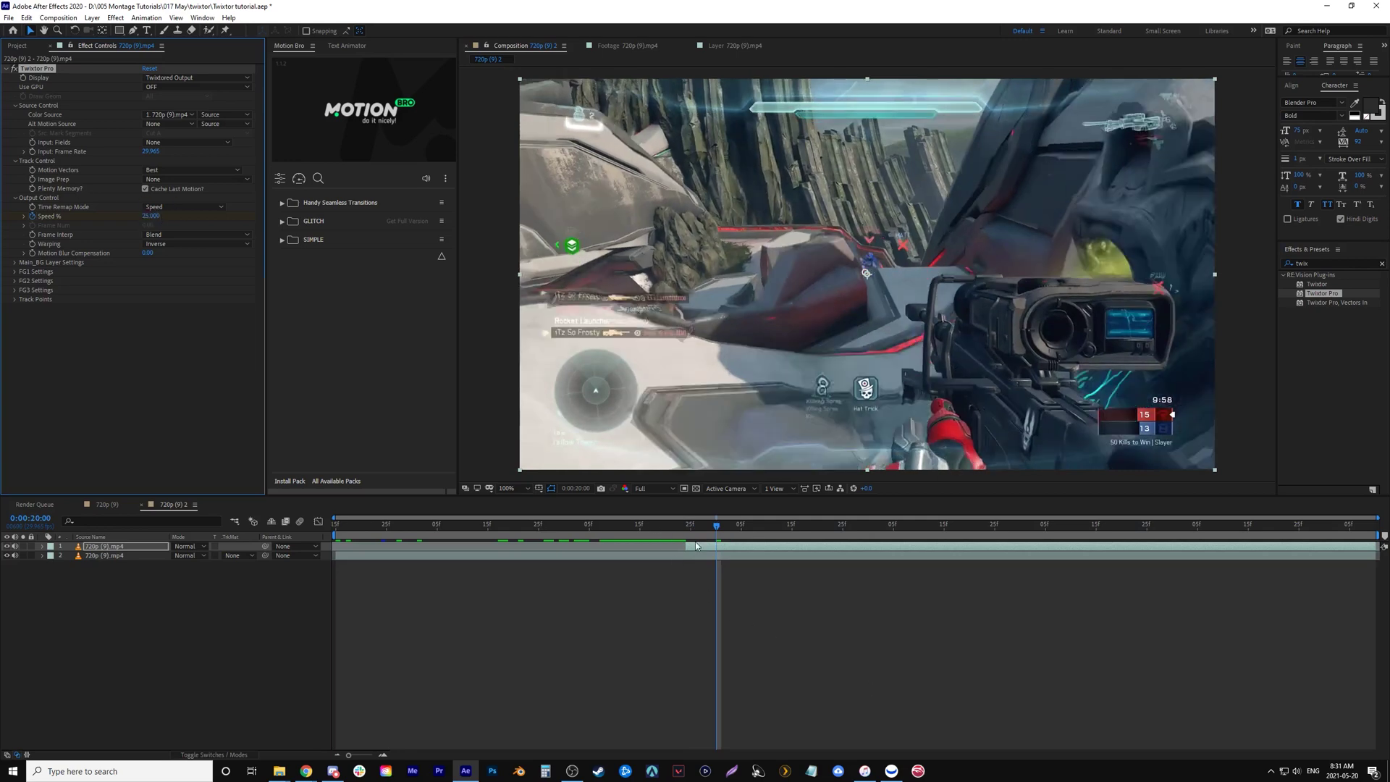
key("u")
Preview the 25% slowdown starting from around 0:00:19:14
left_click(651, 536)
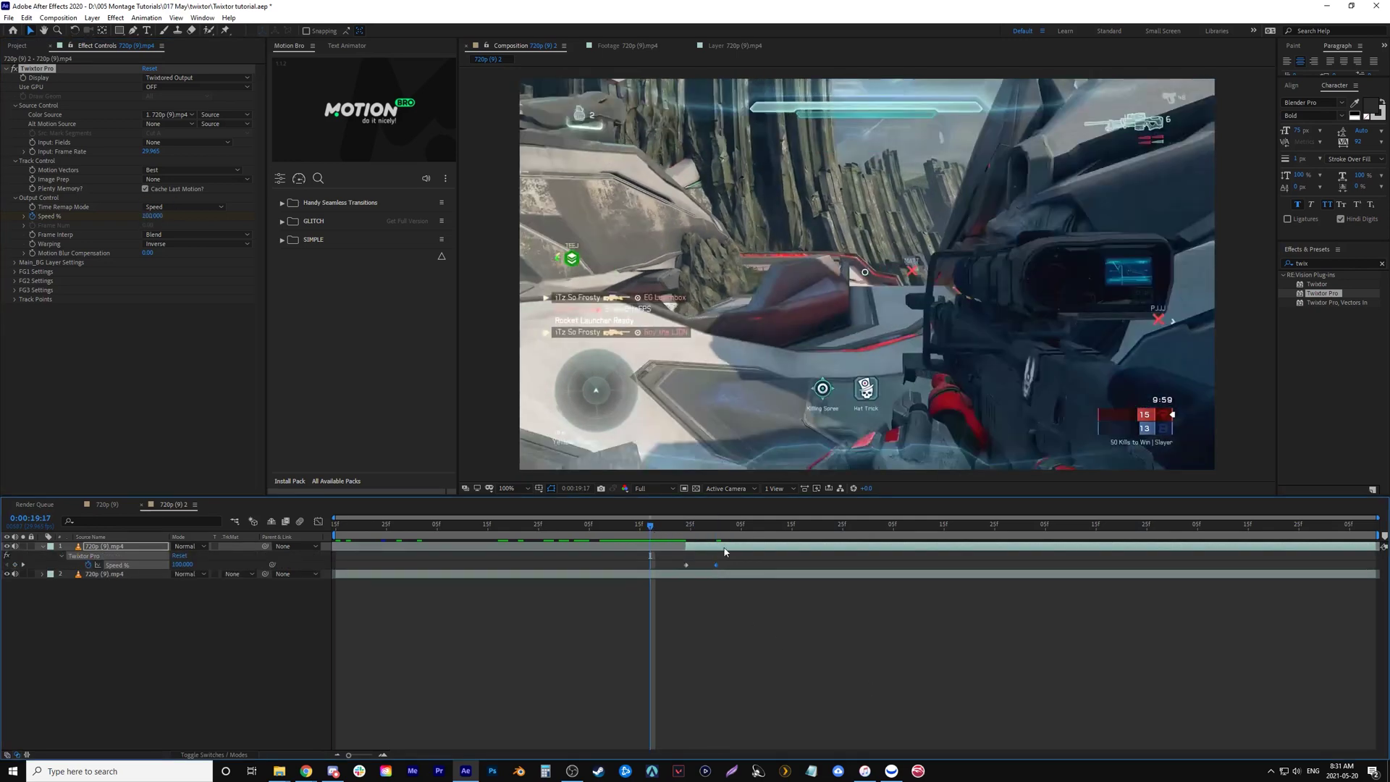
left_click(728, 547)
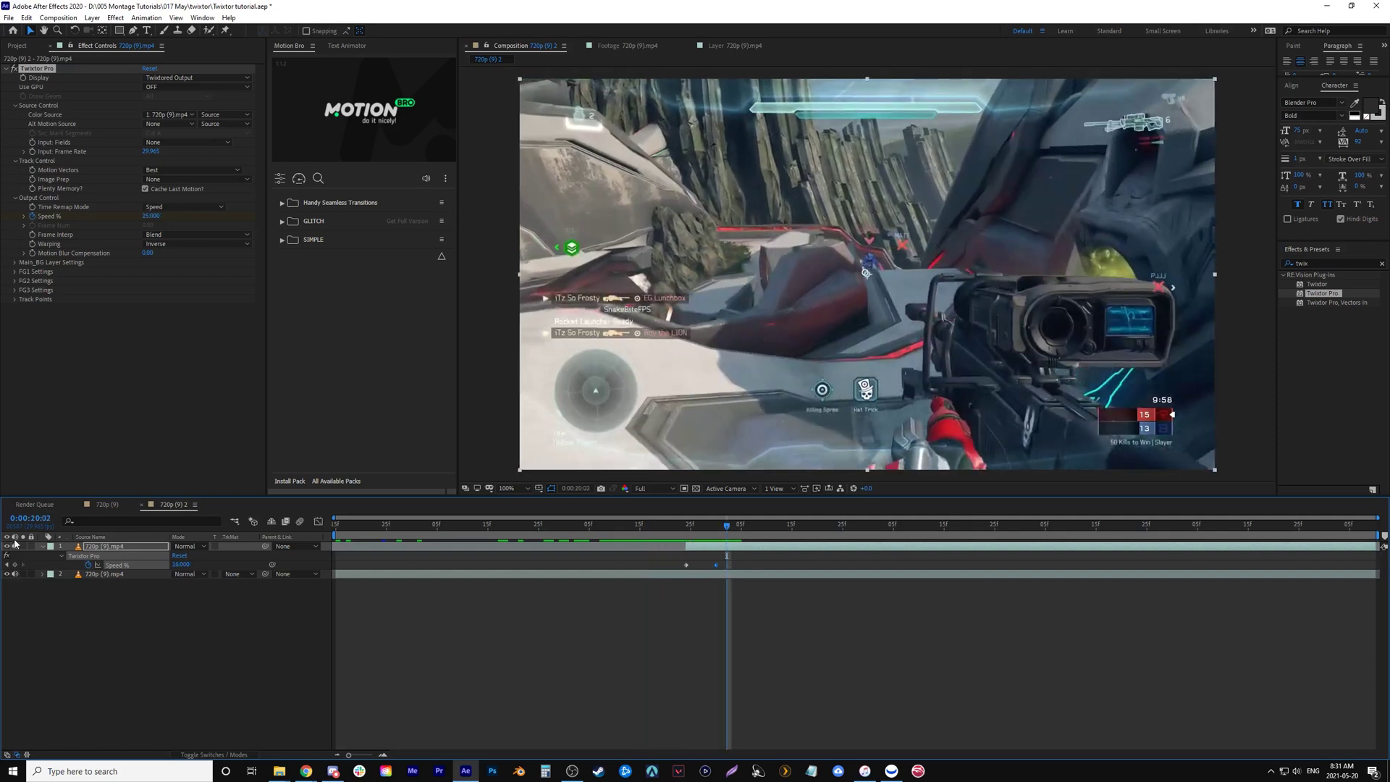
left_click(637, 531)
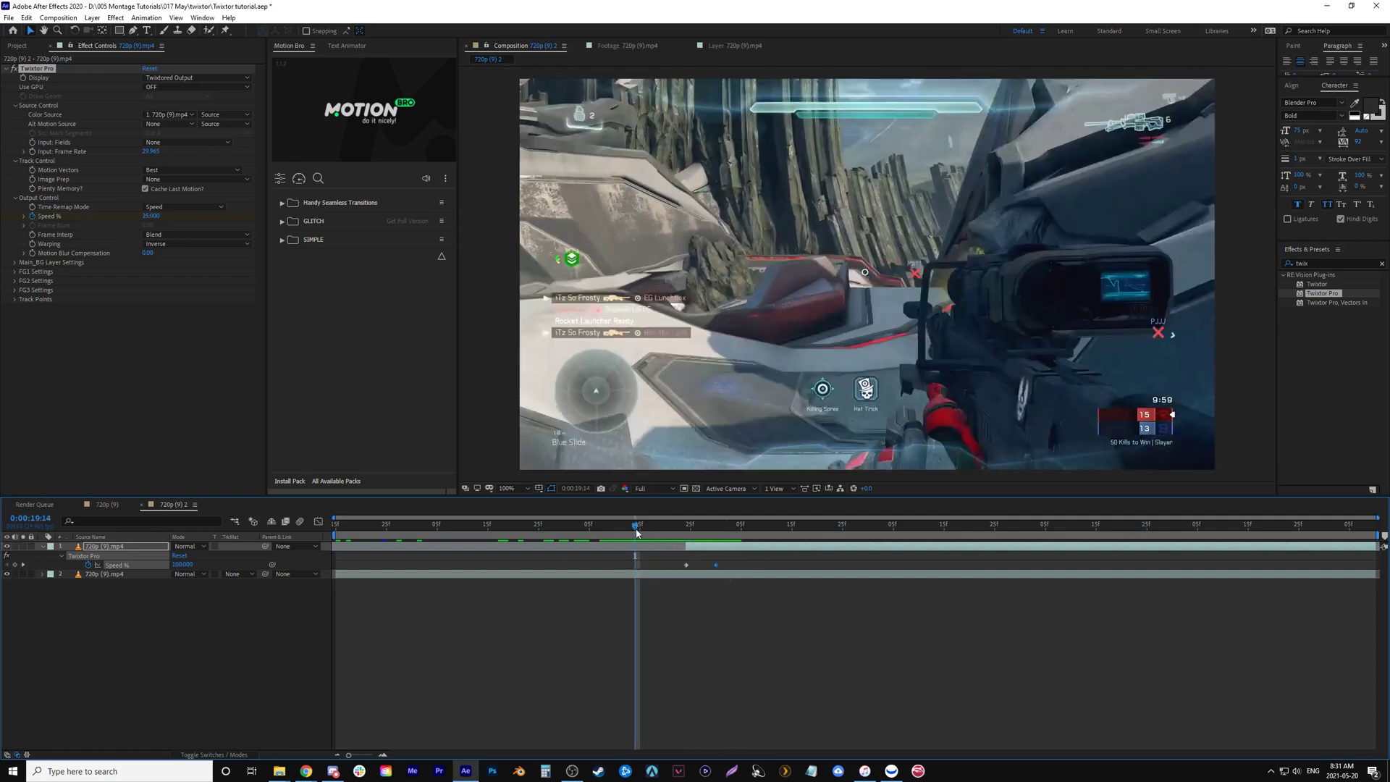
key("space")
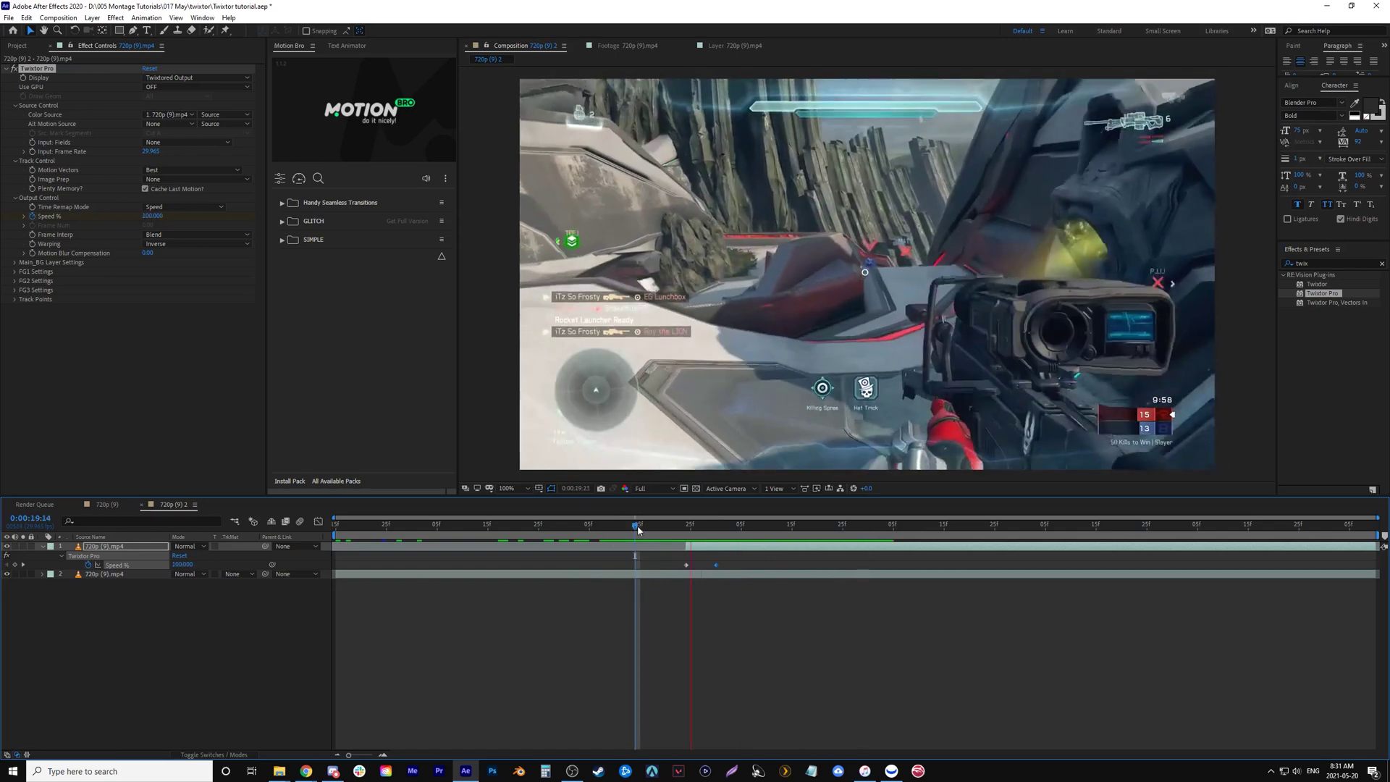
key("space")
mouse_move(793, 527)
left_mouse_down()
mouse_move(836, 534)
mouse_move(798, 534)
left_mouse_up()
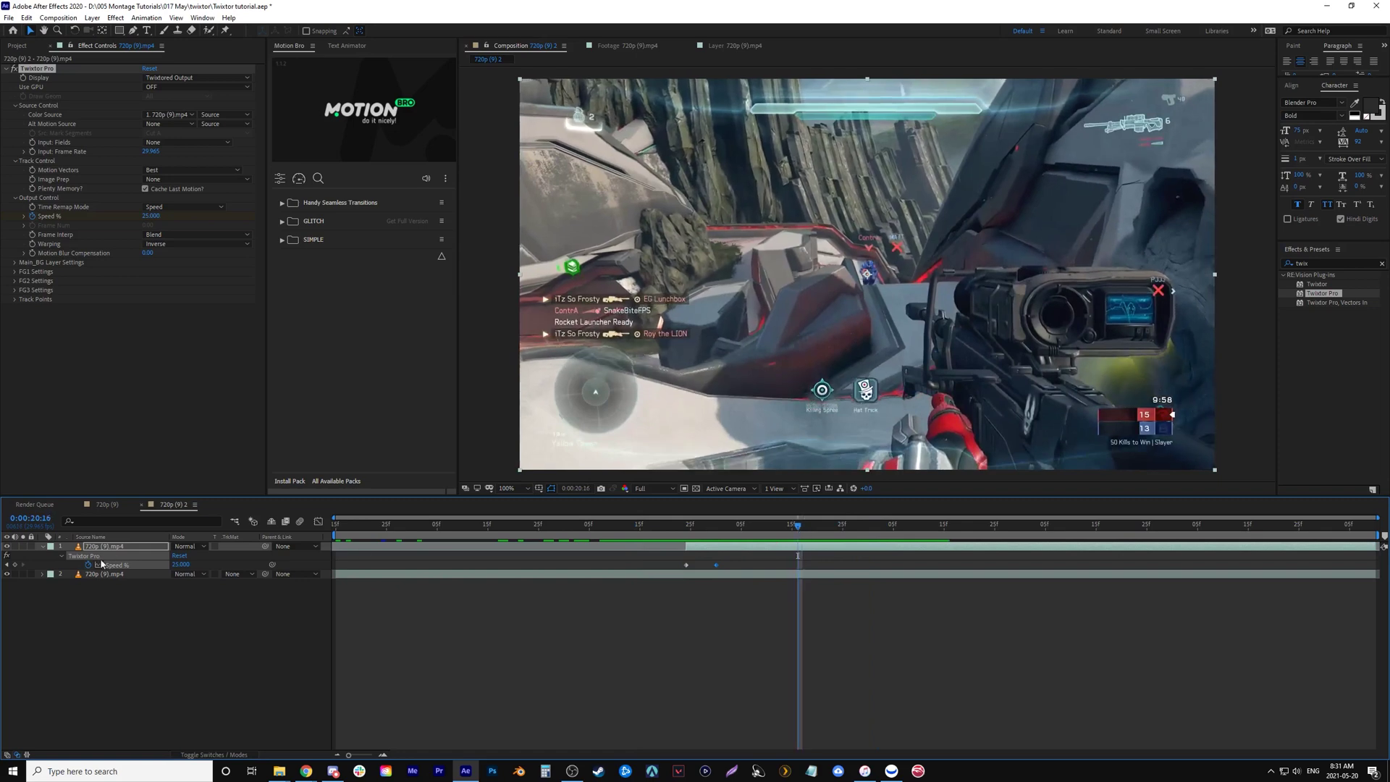
Add a Speed % keyframe at 0:00:20:25 and a 100% keyframe a few frames later
left_click(15, 565)
key("Page_Down")
key("Page_Down")
key("Page_Down")
key("Page_Down")
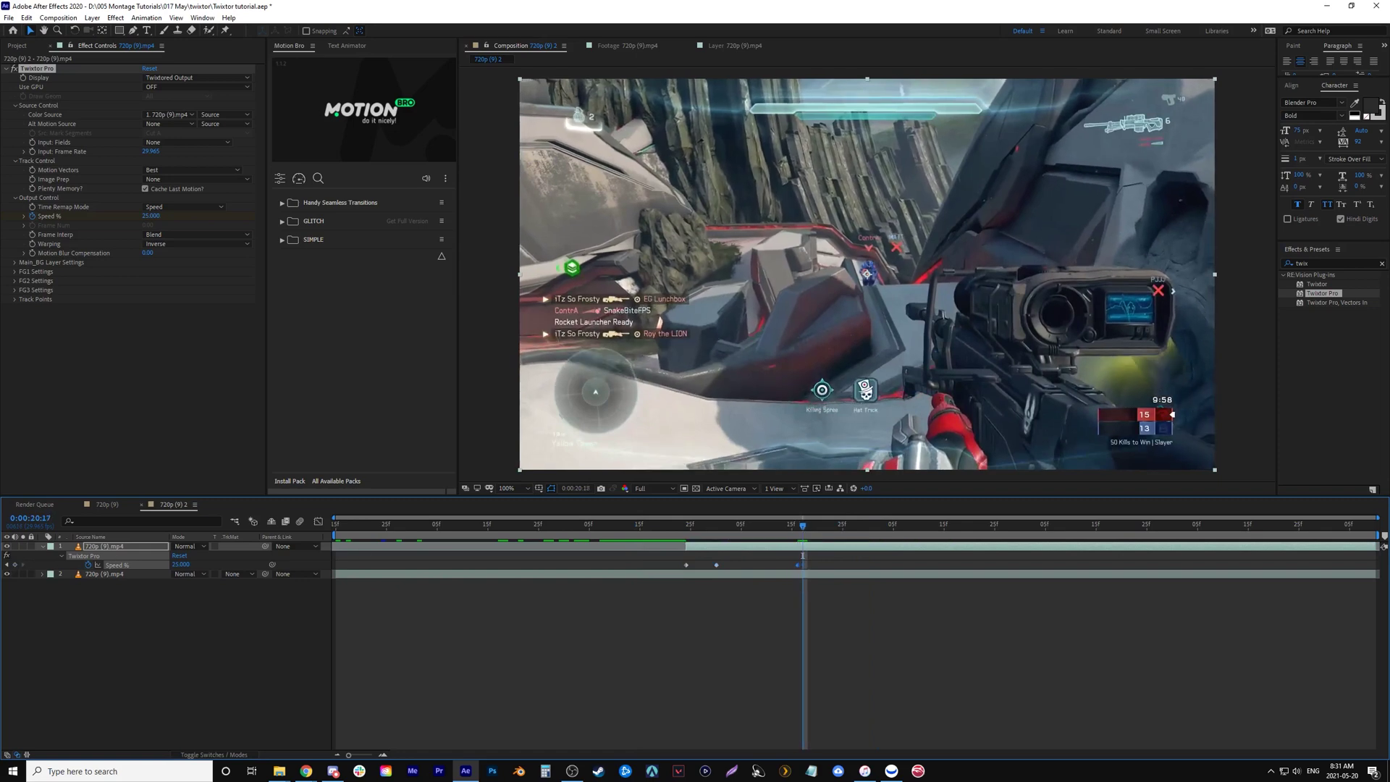
key("Page_Down")
key("Page_Down")
key("Page_Down")
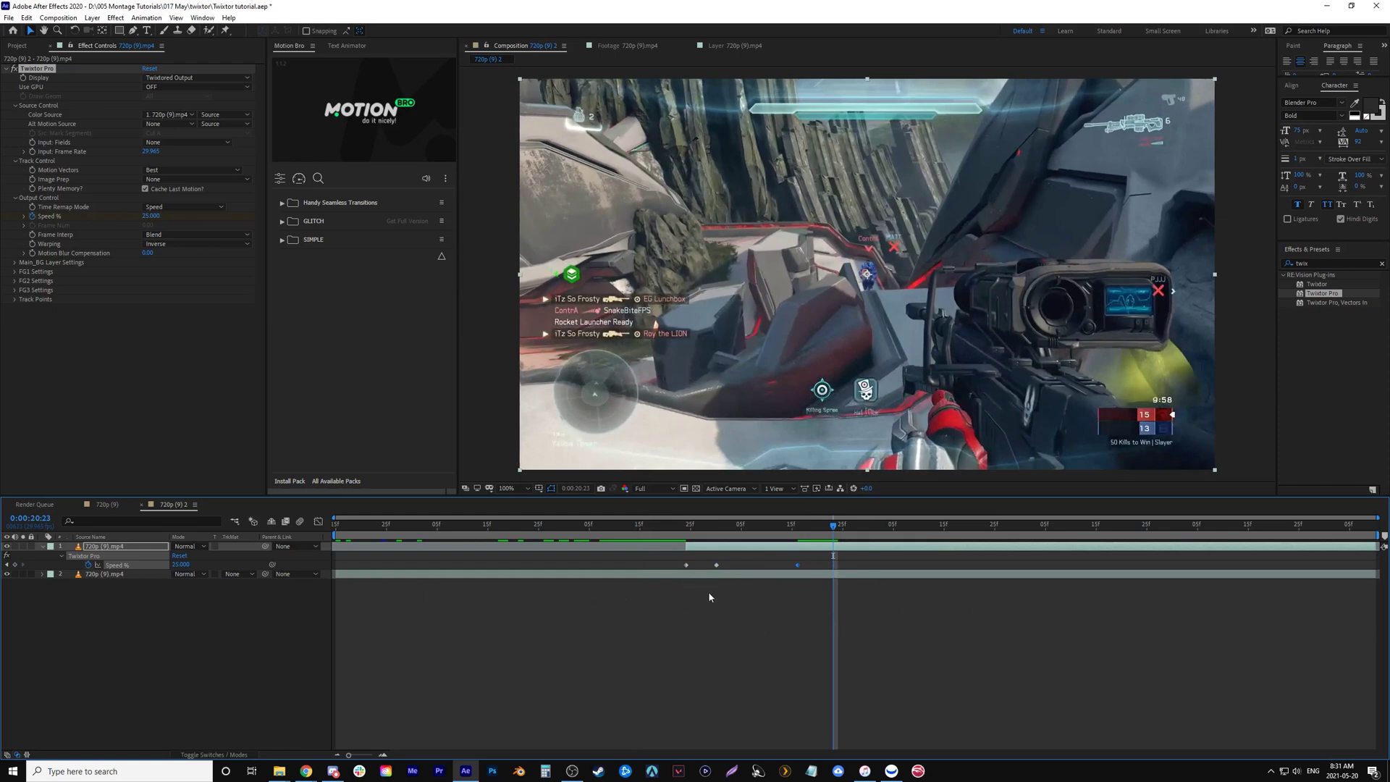
left_click(181, 565)
type("100")
key("Return")
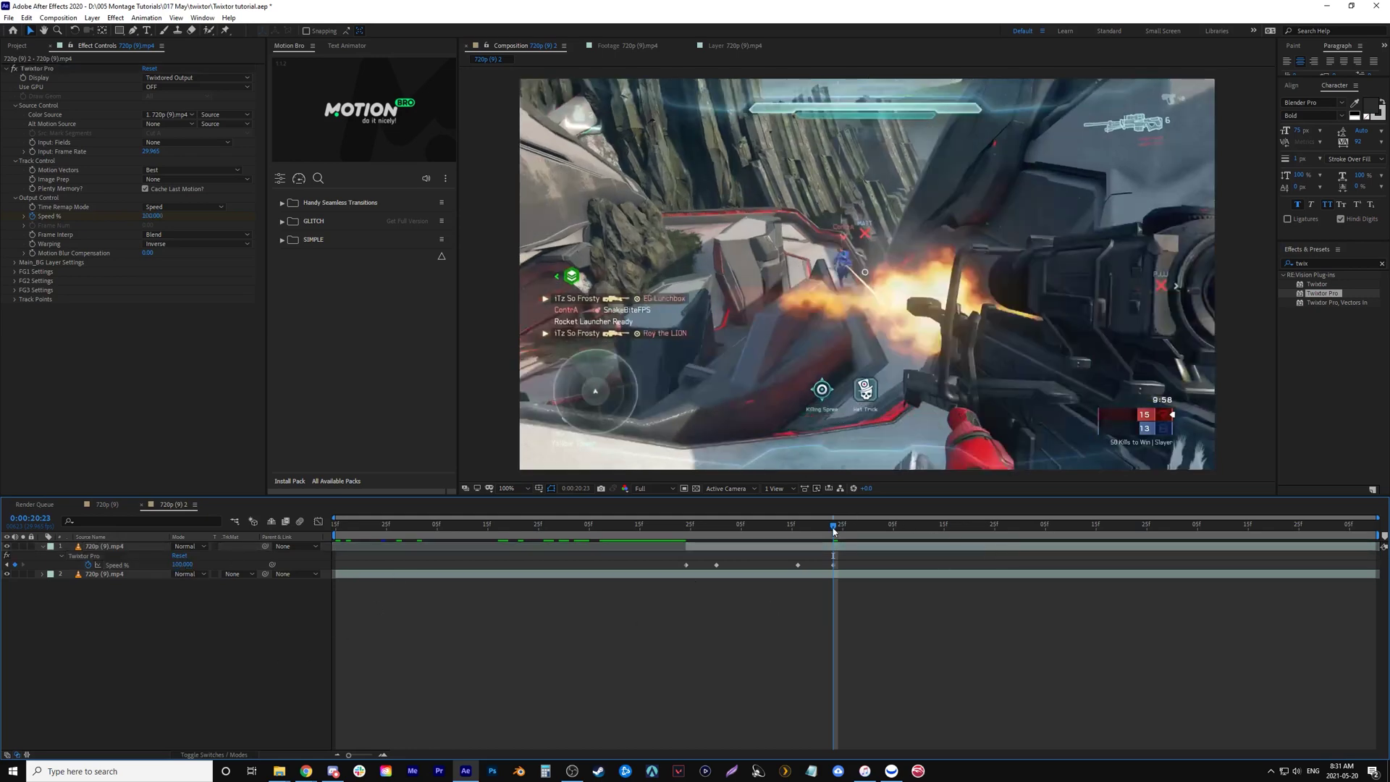
Move the 100% Speed keyframe earlier so it sits at 0:00:20:17
key("Page_Up")
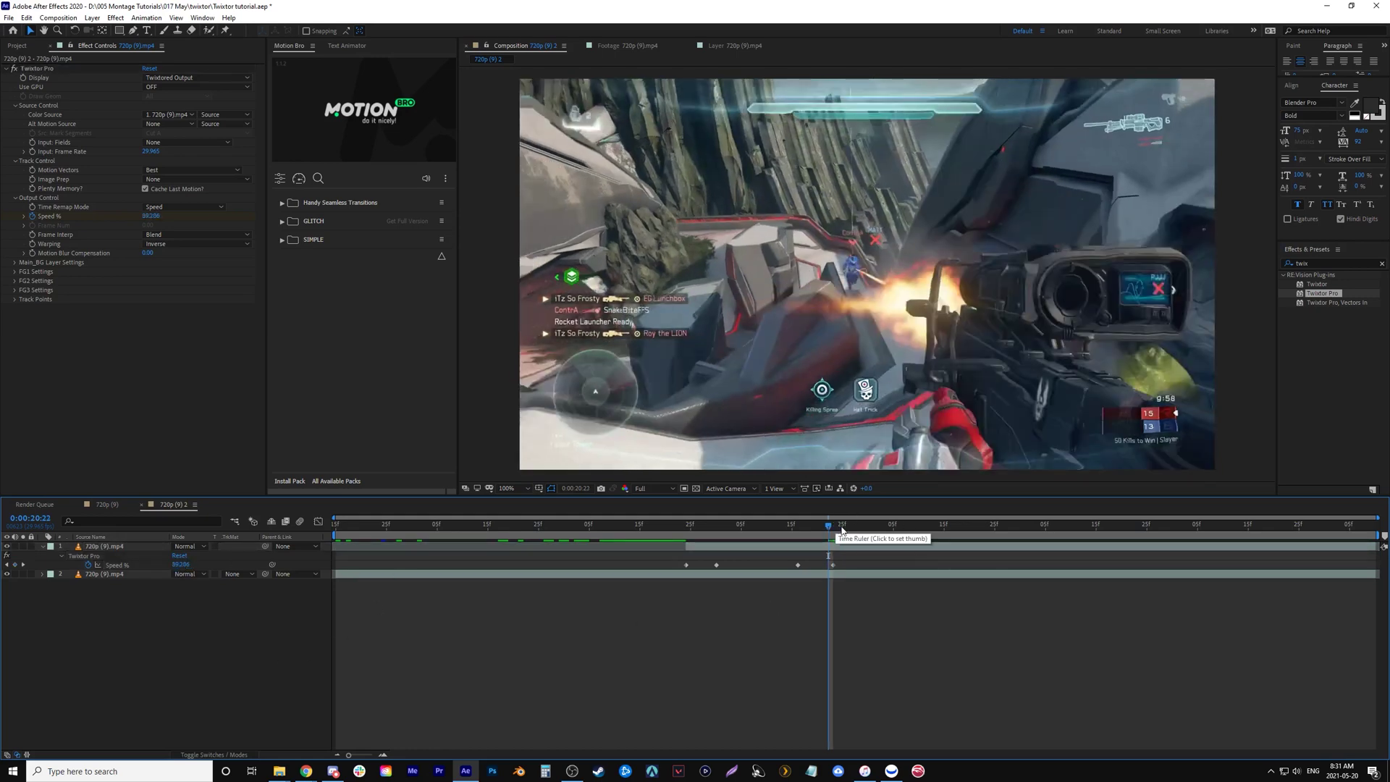
key("Page_Up")
mouse_move(798, 564)
left_mouse_down()
mouse_move(764, 566)
mouse_move(814, 569)
left_mouse_up()
key("Page_Up")
key("Page_Up")
key("Page_Up")
key("Page_Up")
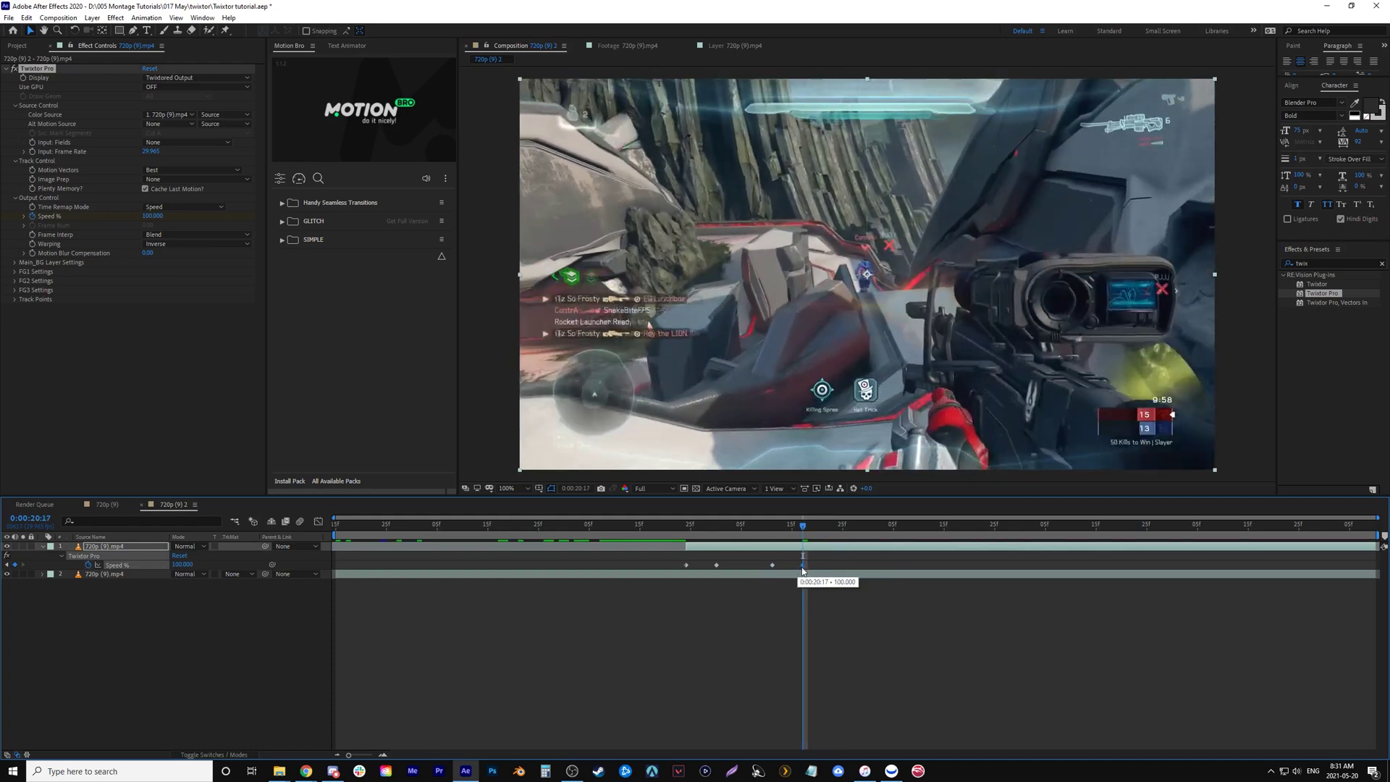
left_click_drag(773, 565, 777, 565)
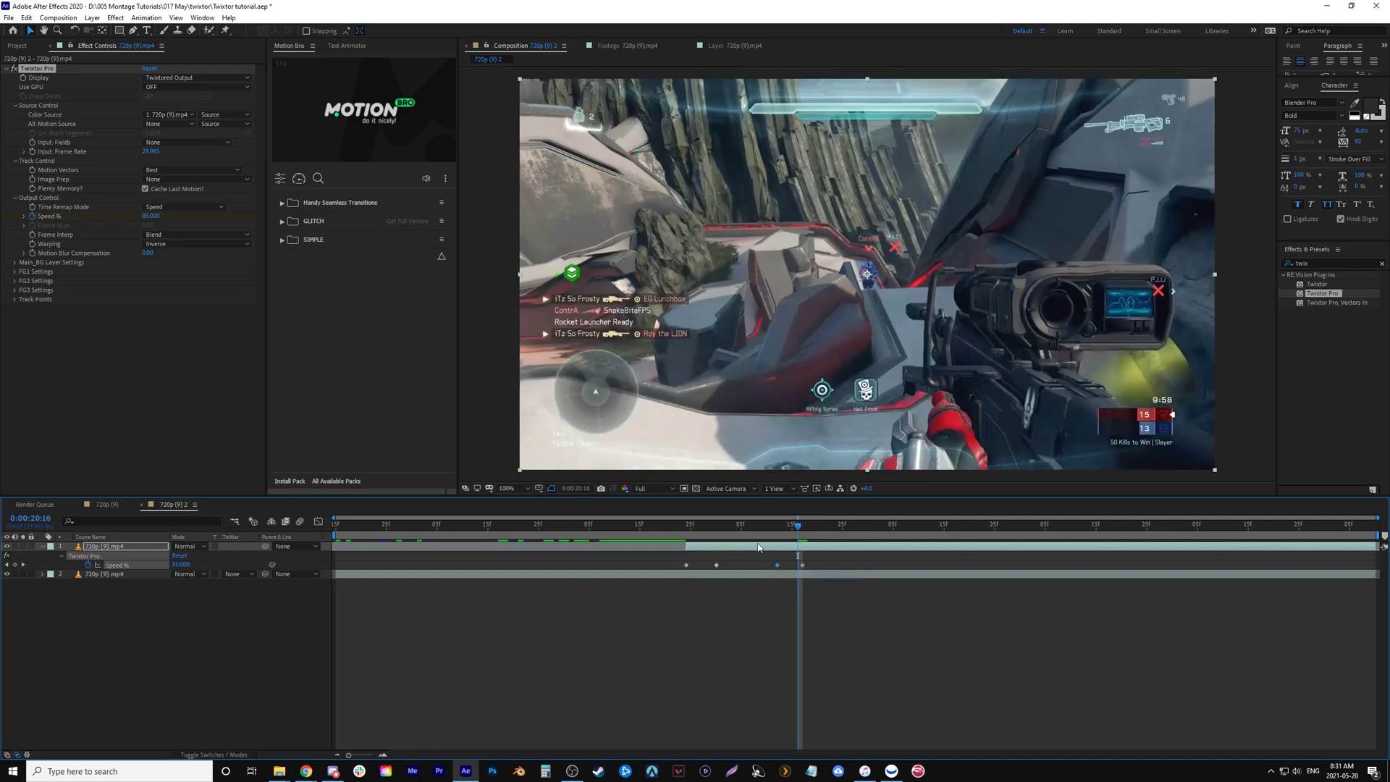
Preview the speed ramp from 0:00:19:17 through 0:00:20:17
left_click(654, 529)
key("space")
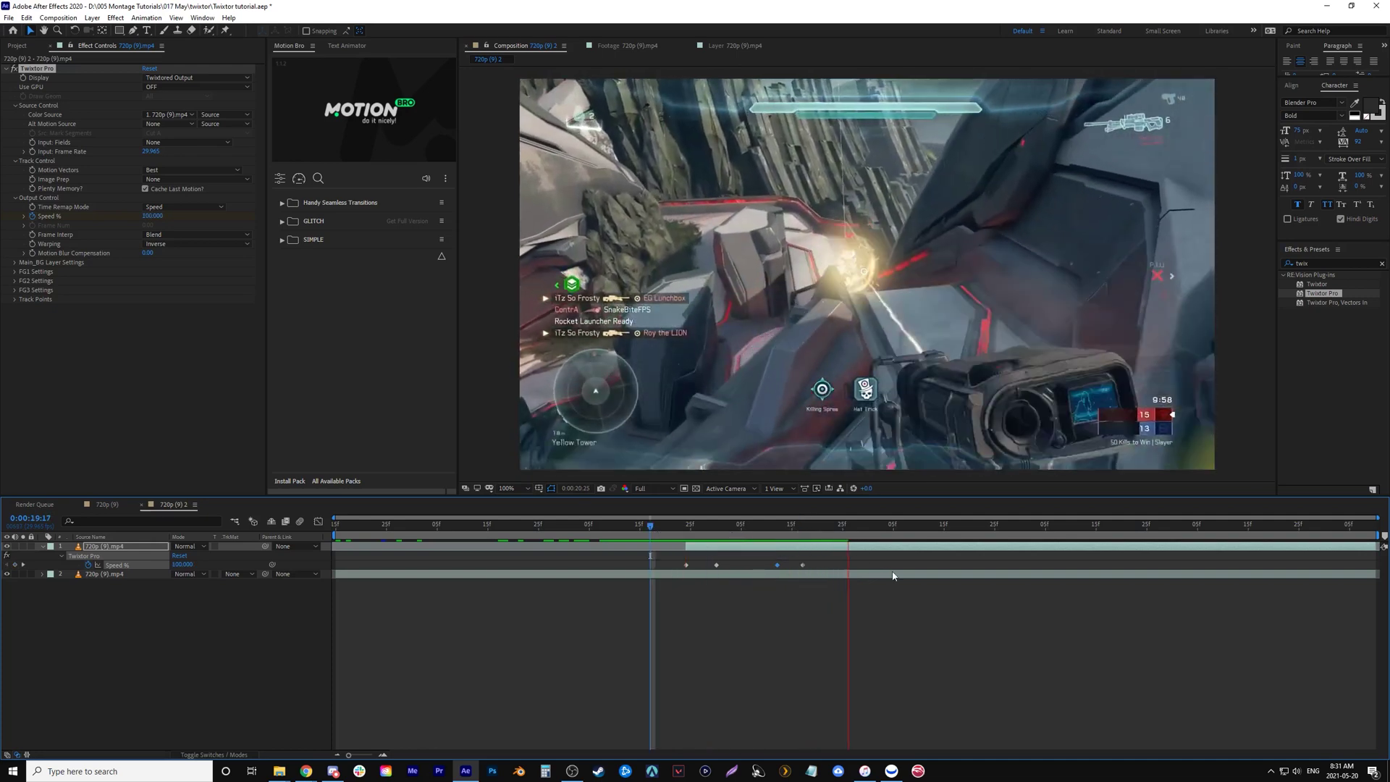
left_click(640, 534)
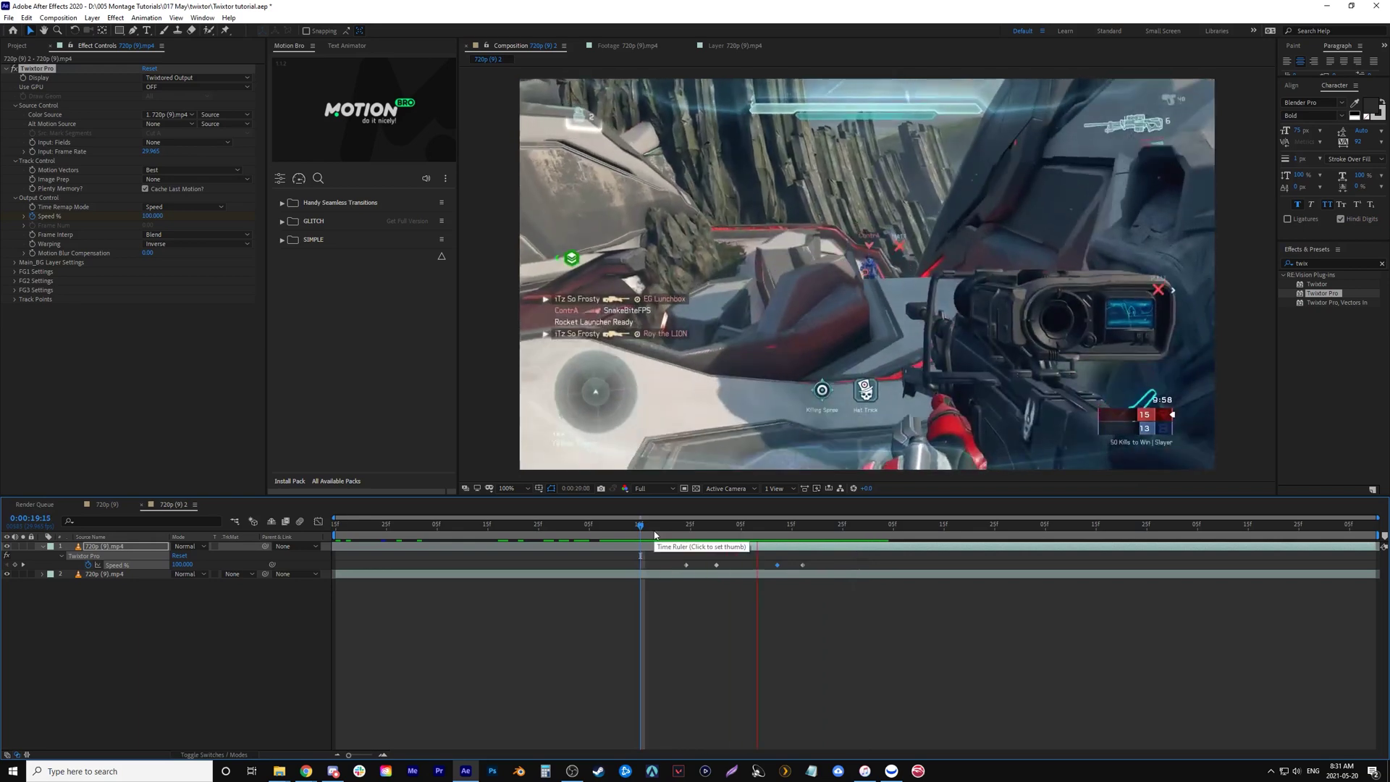
left_click(802, 534)
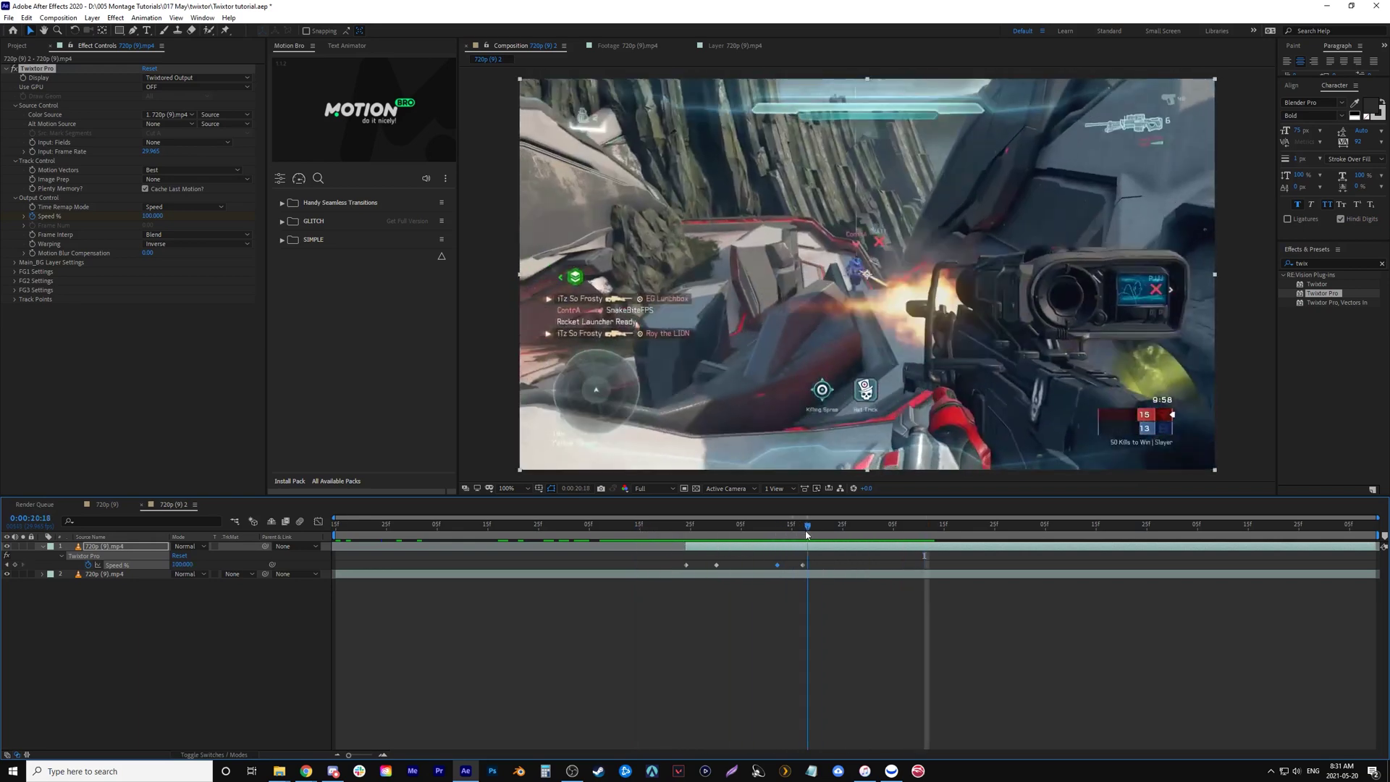
Split the top layer at 0:00:20:17 and remove Twixtor Pro from the new part
left_click(817, 548)
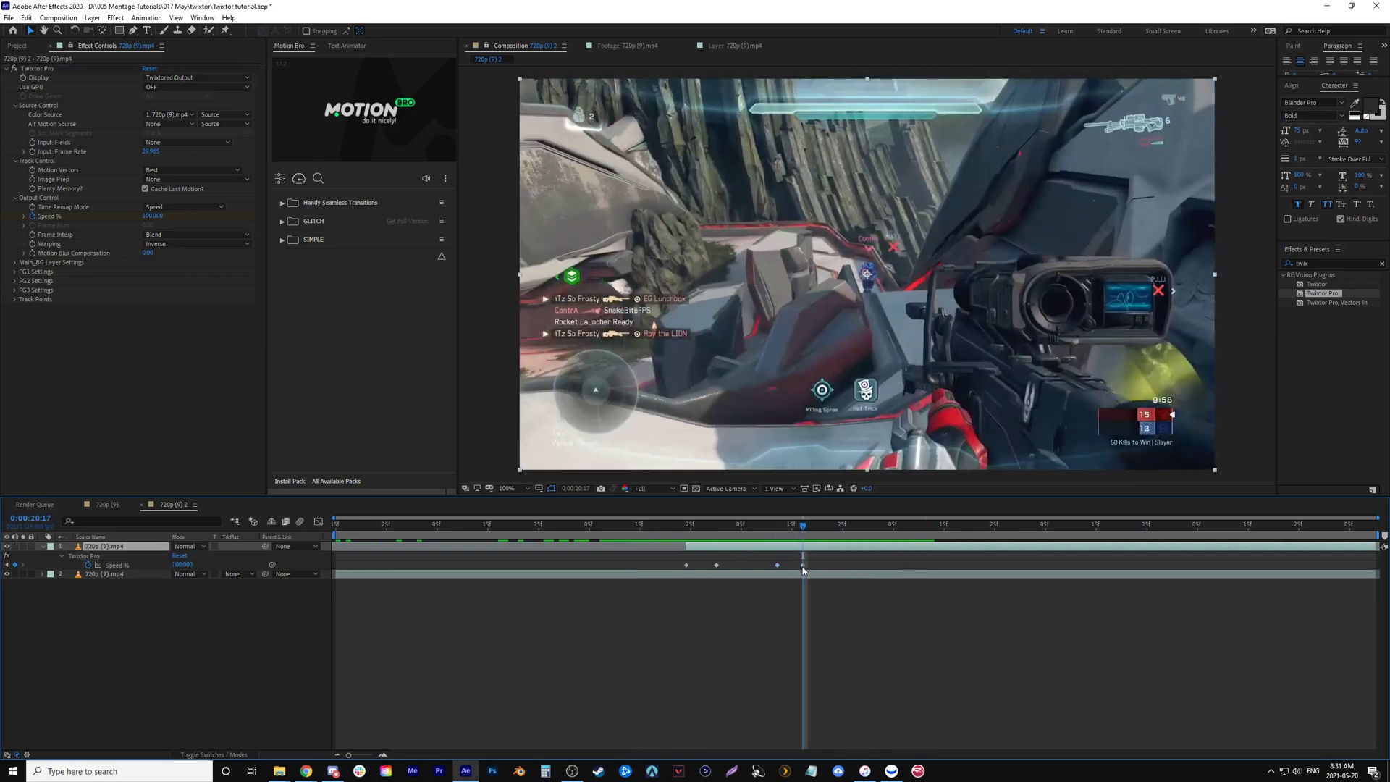
key("ctrl+shift+d")
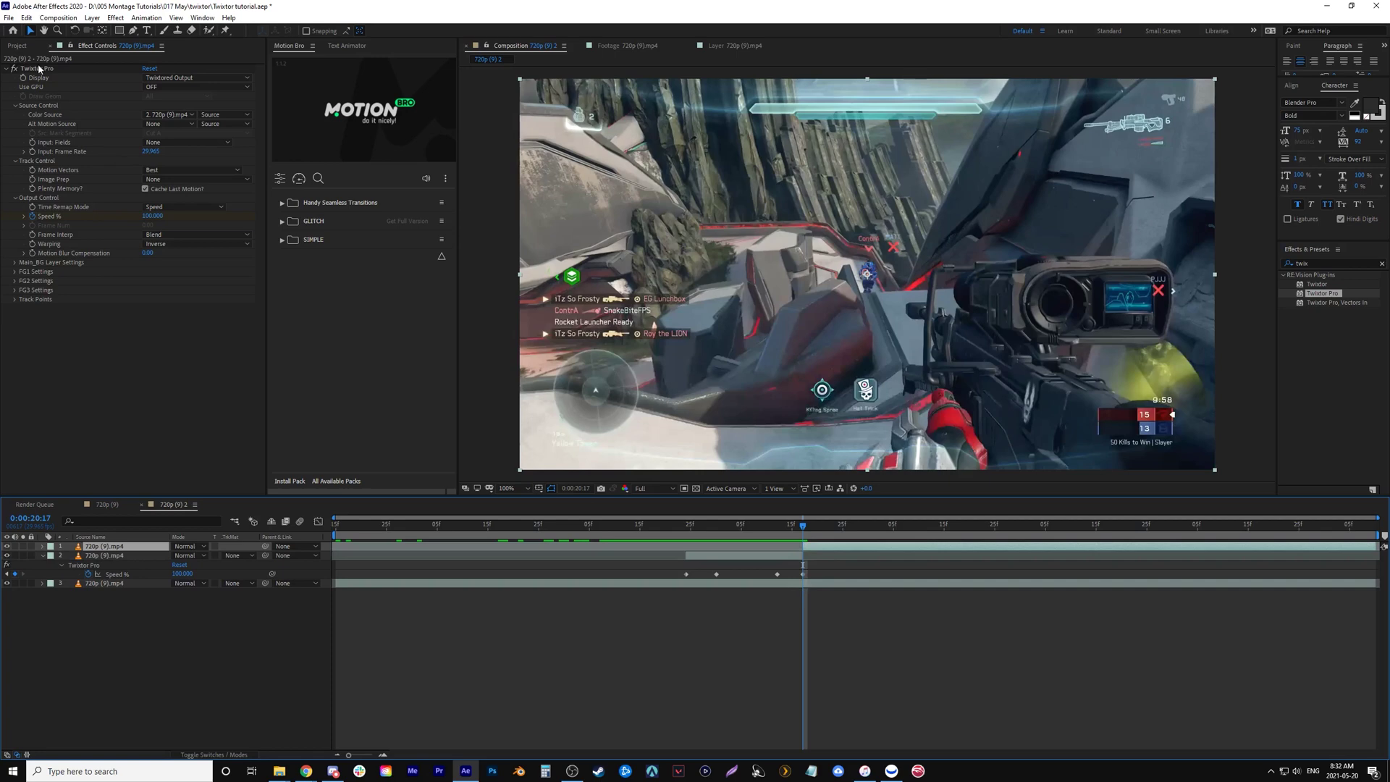
left_click(40, 71)
key("Delete")
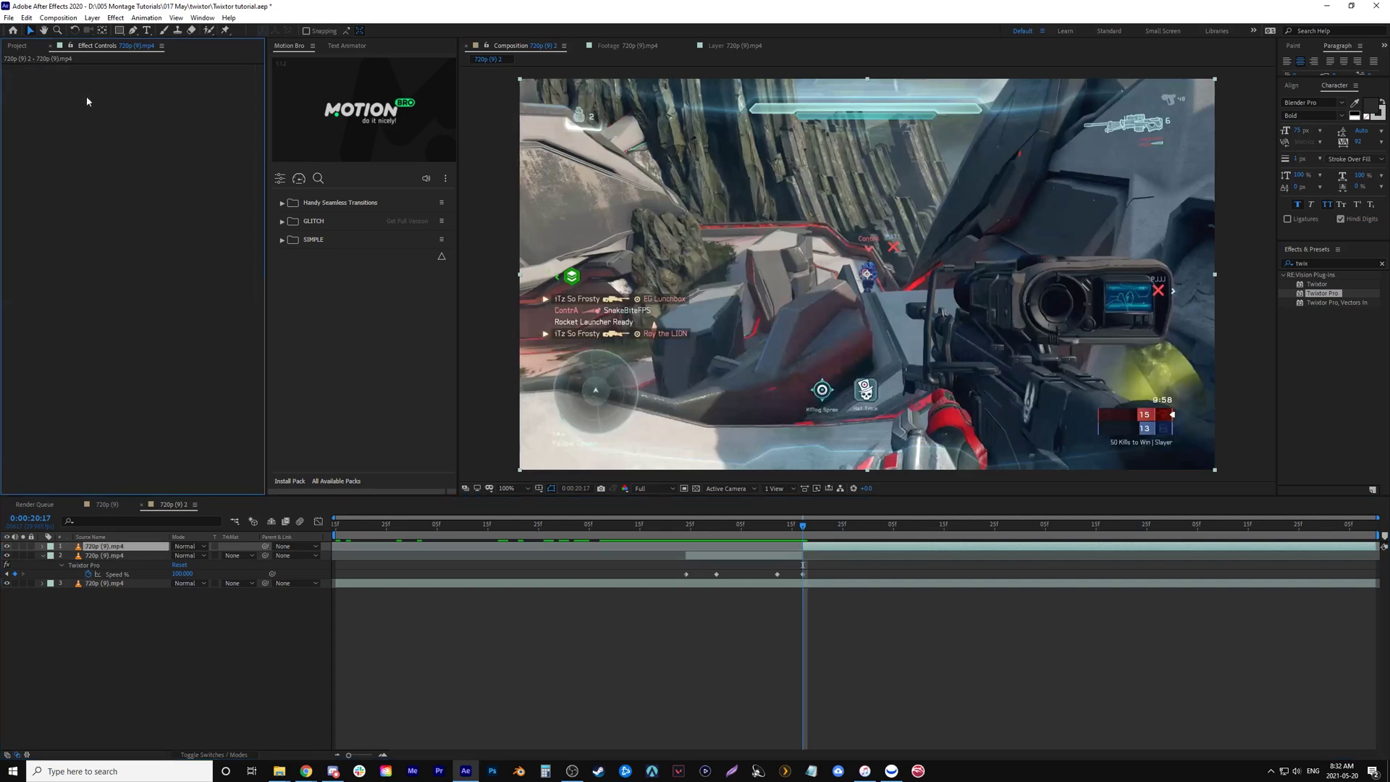
Undo an accidental split of the bottom layer and reselect the new top layer
left_click(810, 585)
key("ctrl+shift+d")
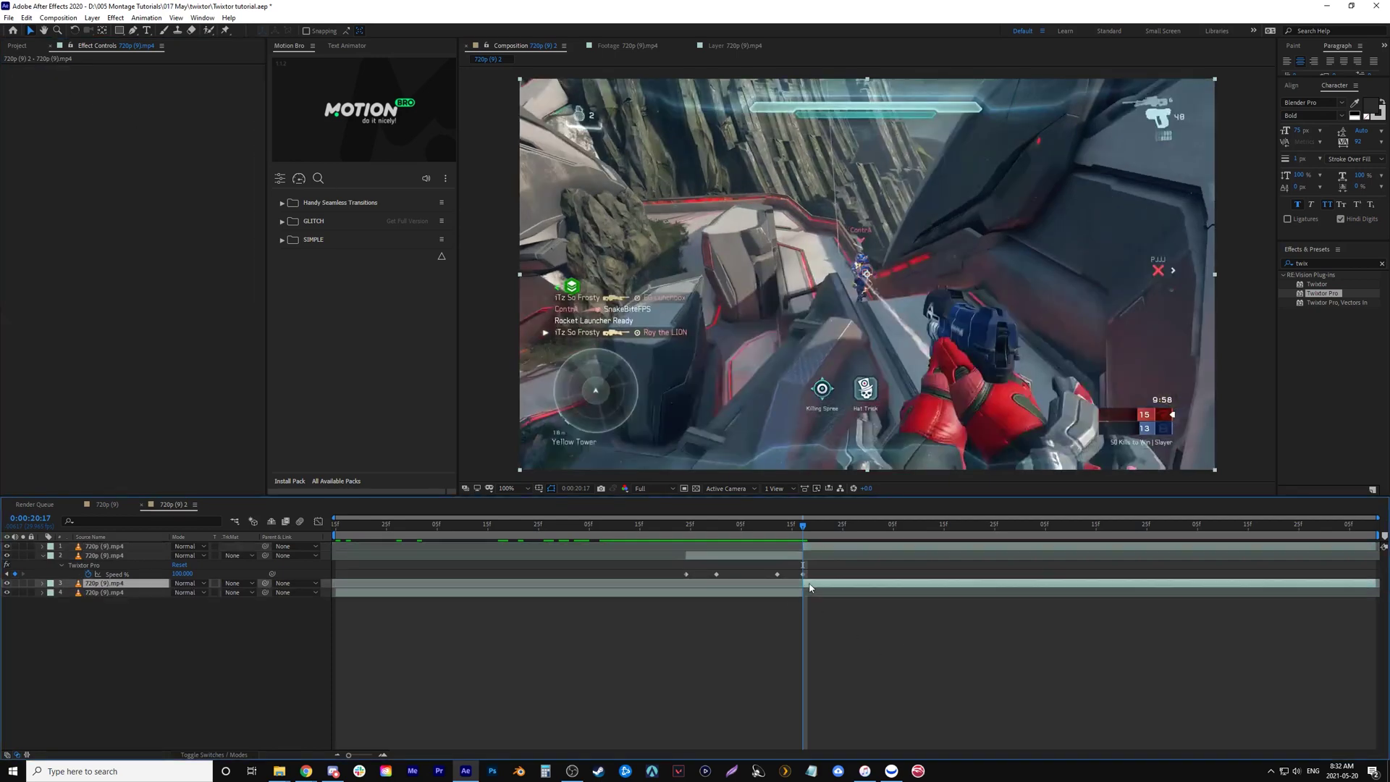
key("ctrl+z")
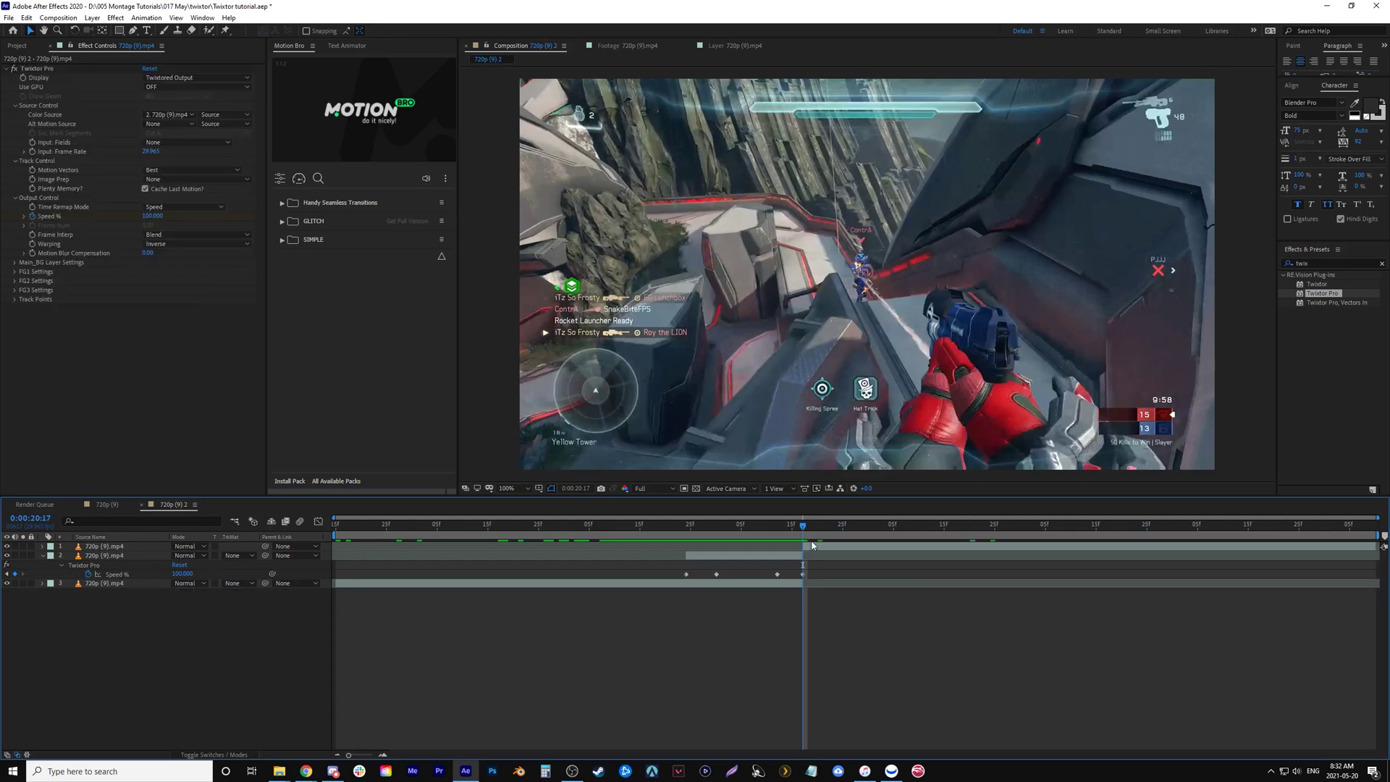
left_click(815, 547)
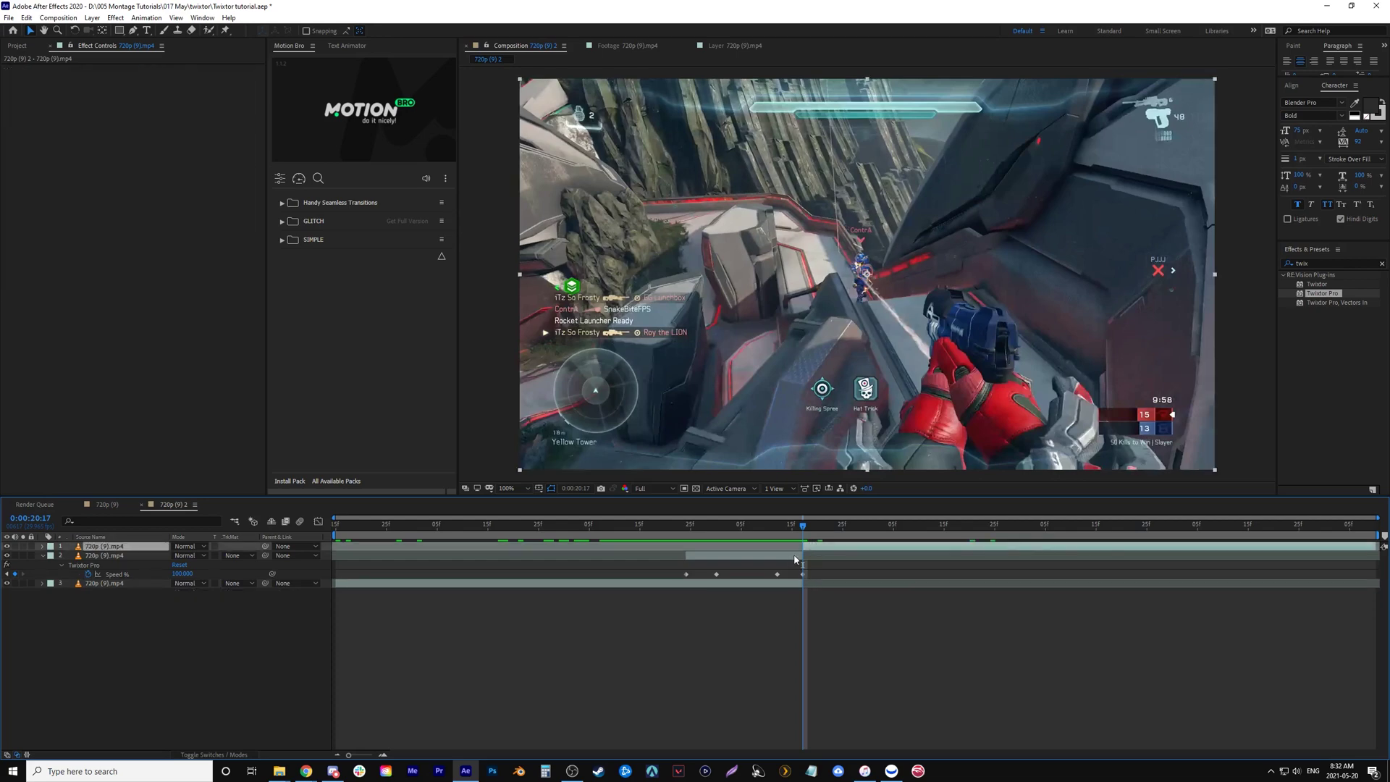
Extend the top clip earlier, set it to Difference, and slide it until frames match at 0:00:20:16
left_click_drag(803, 546, 600, 546)
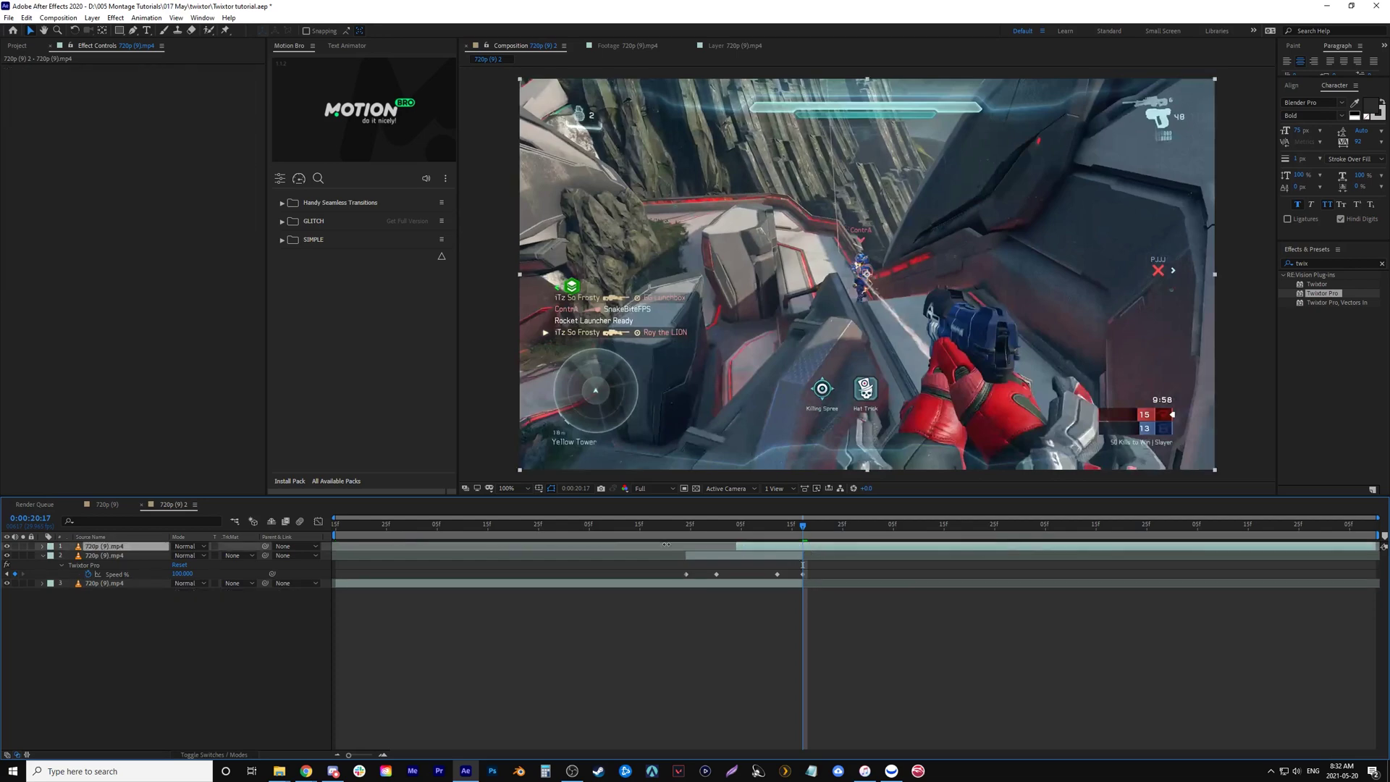
left_click(193, 549)
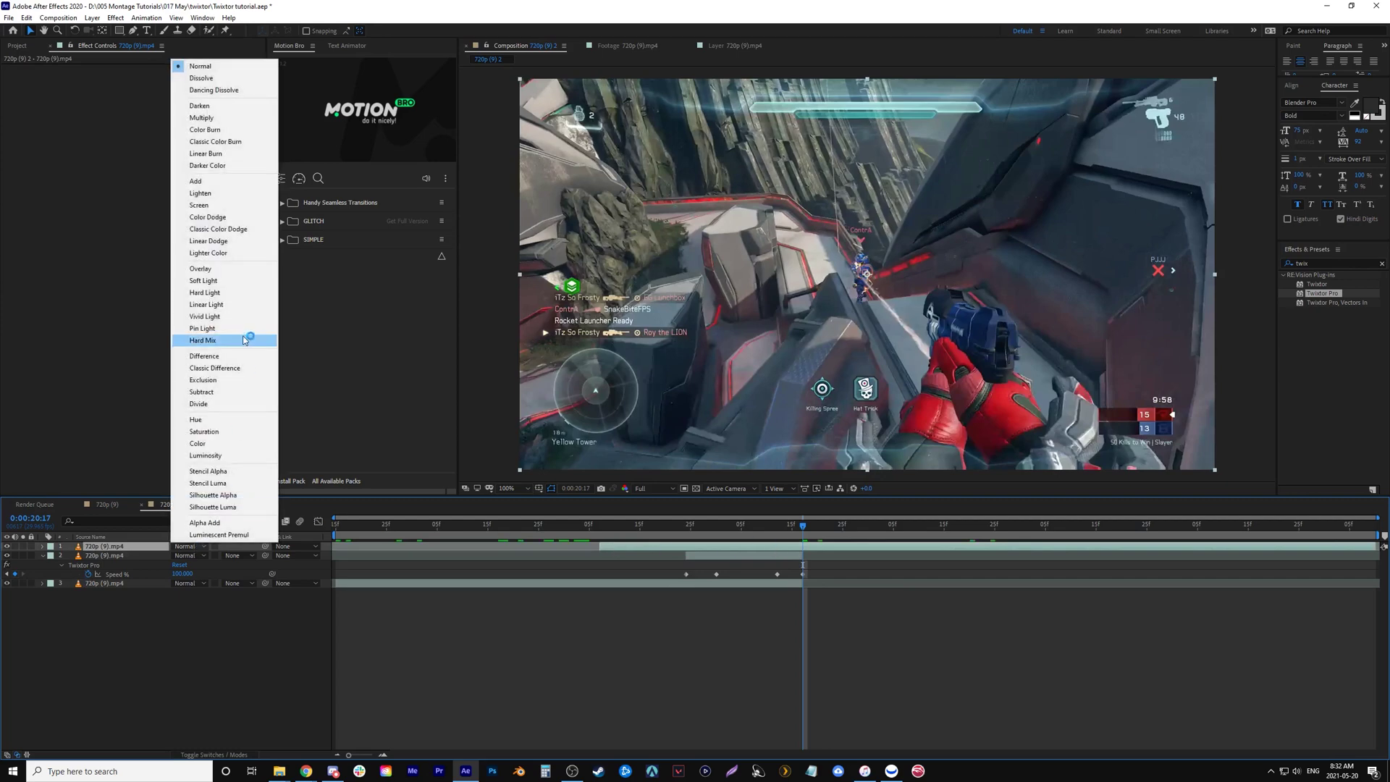
left_click(217, 362)
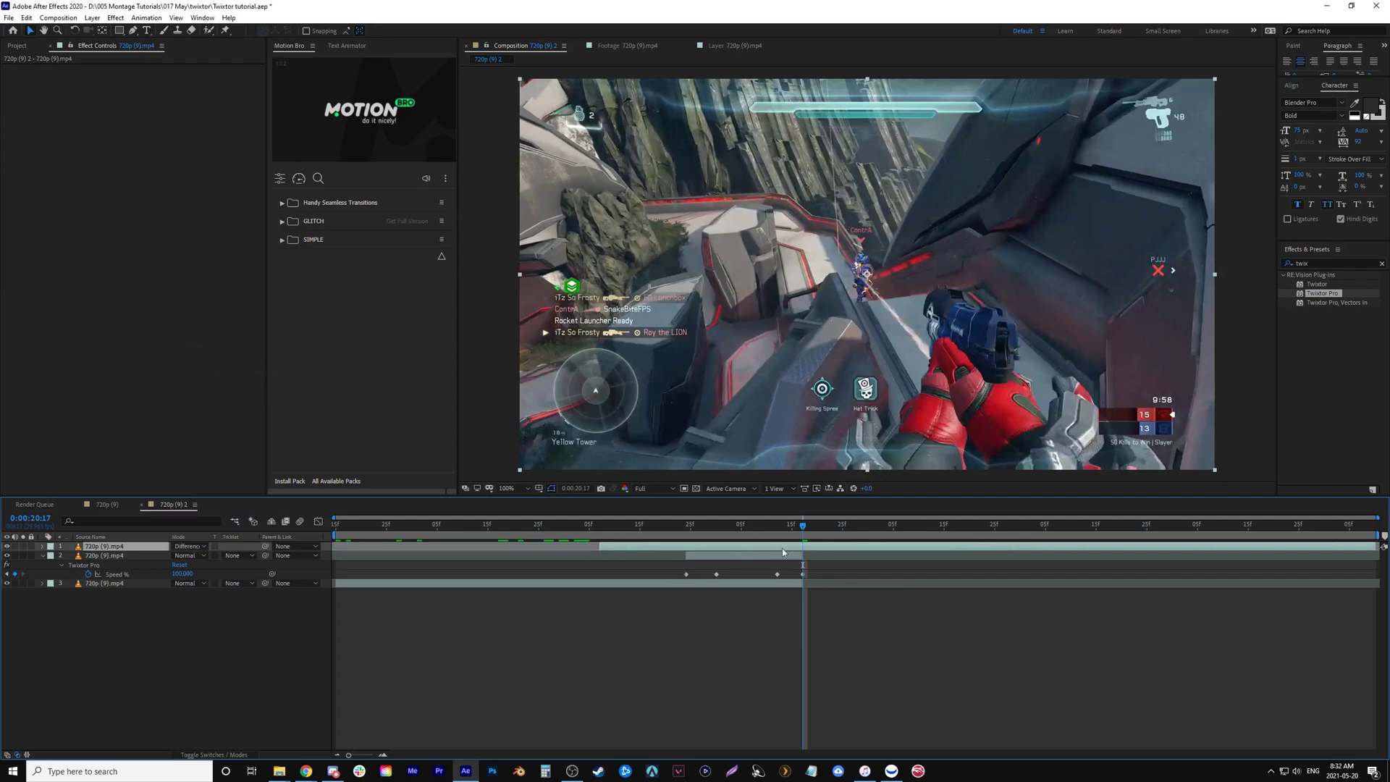
left_click(800, 528)
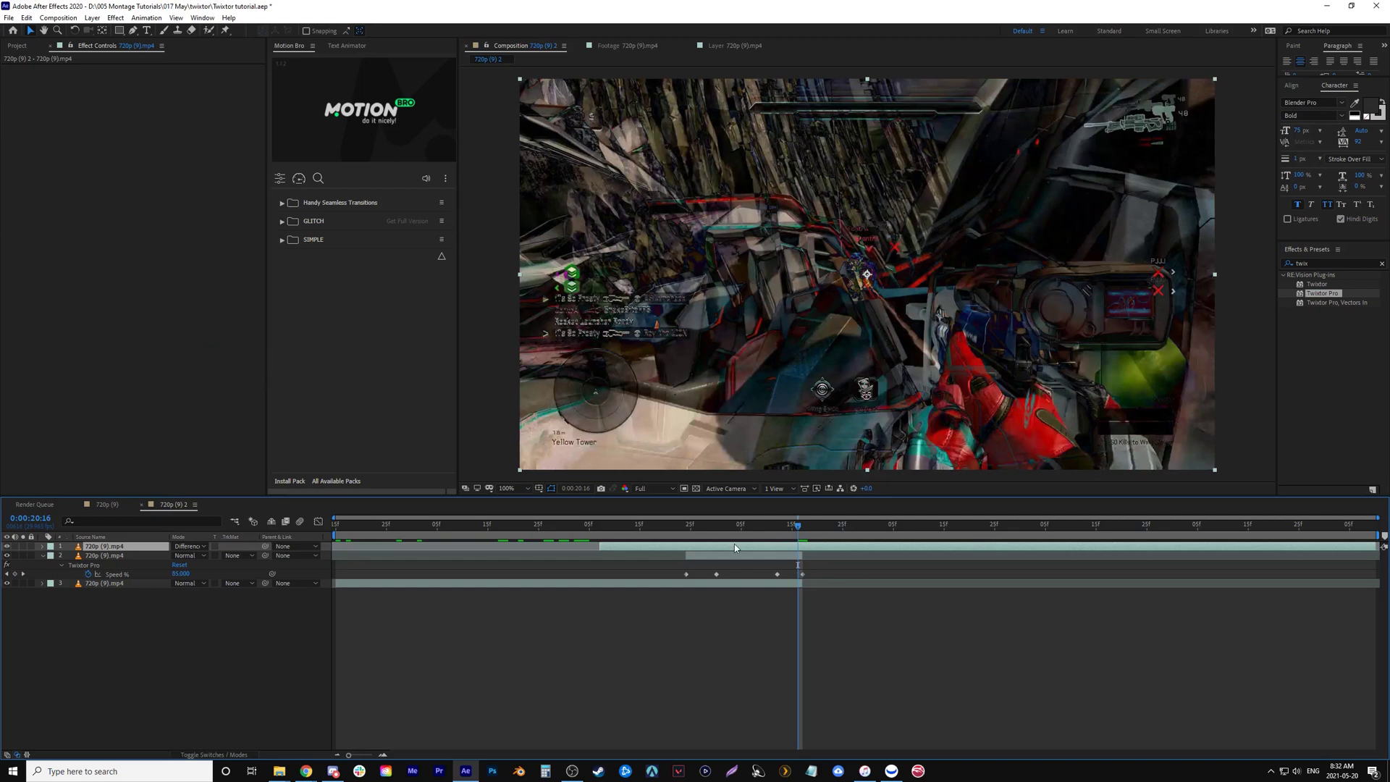
left_click_drag(736, 548, 792, 552)
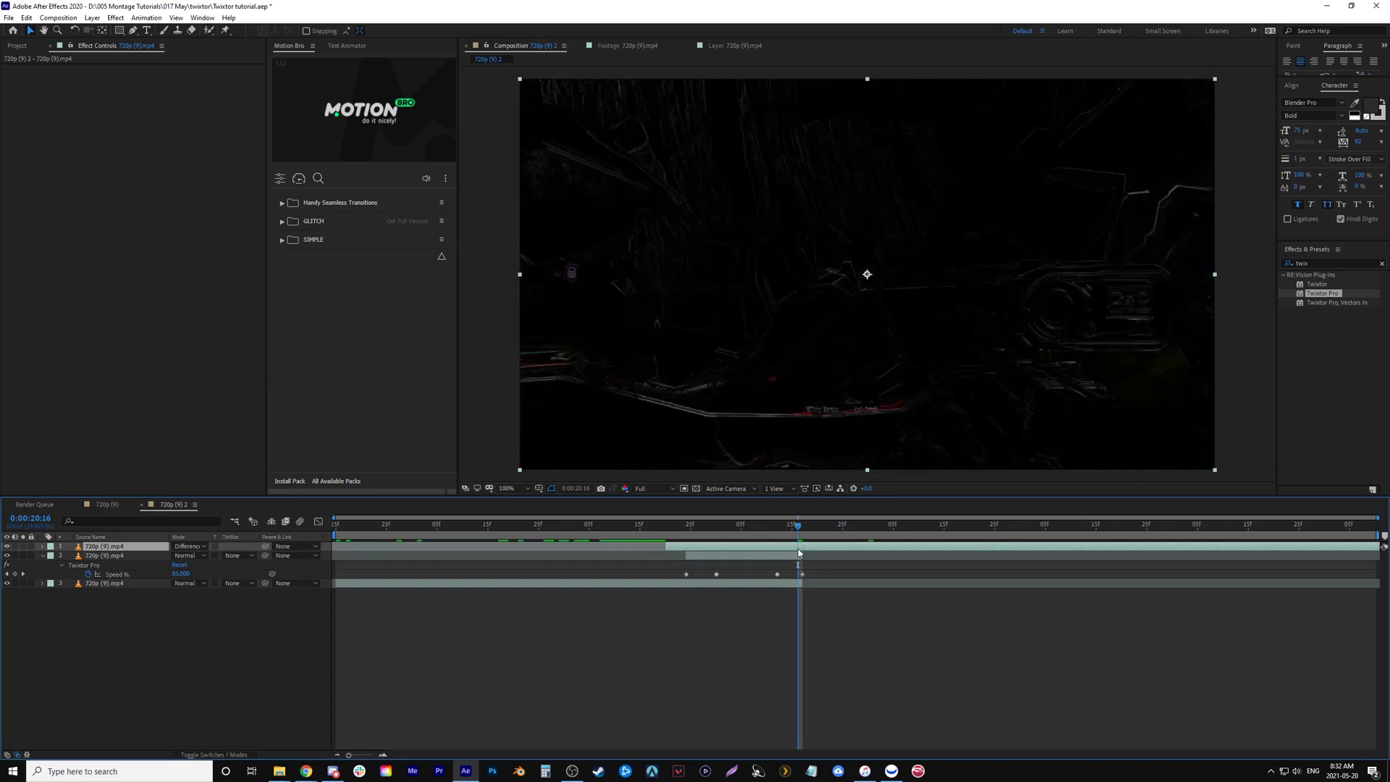
left_click_drag(800, 553, 807, 554)
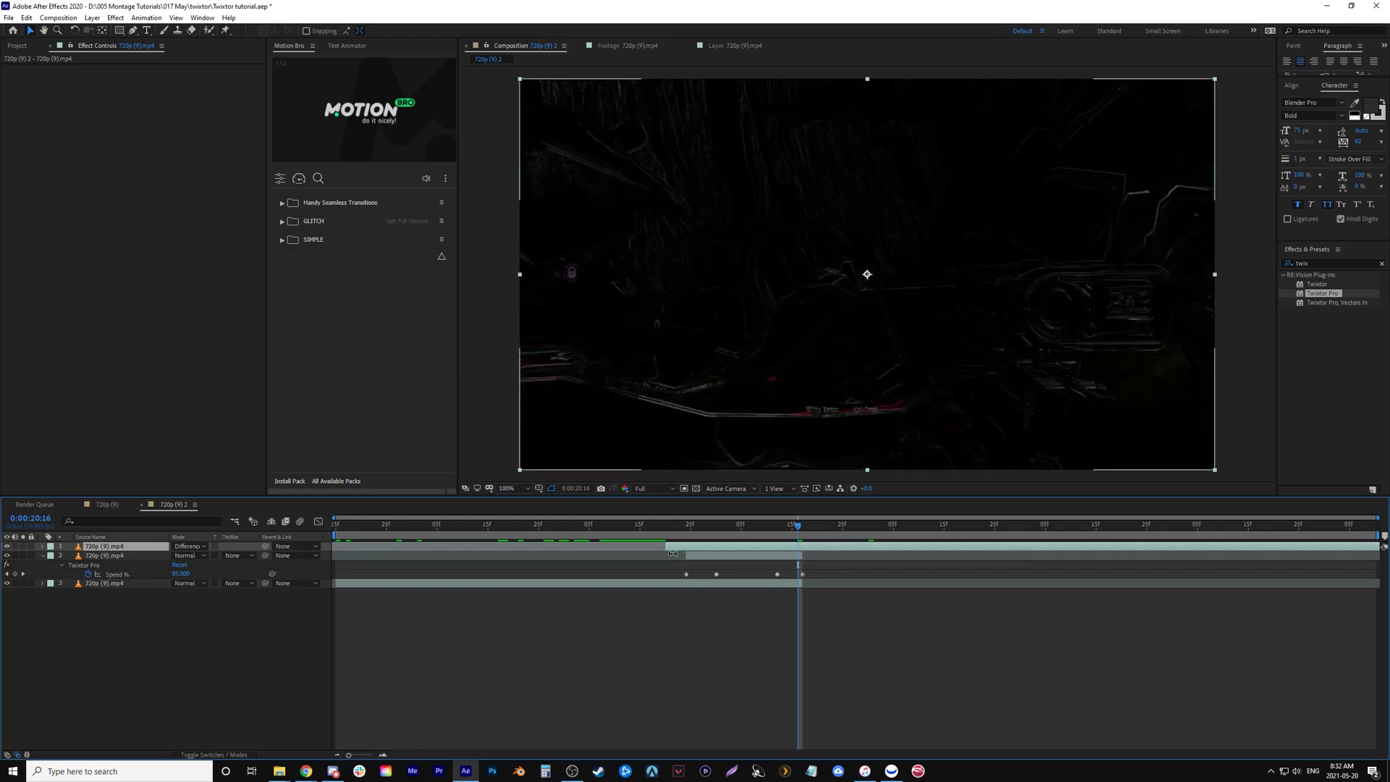
Trim the top clip's in-point to 0:00:20:16 and return its blend mode to Normal
key("alt+[")
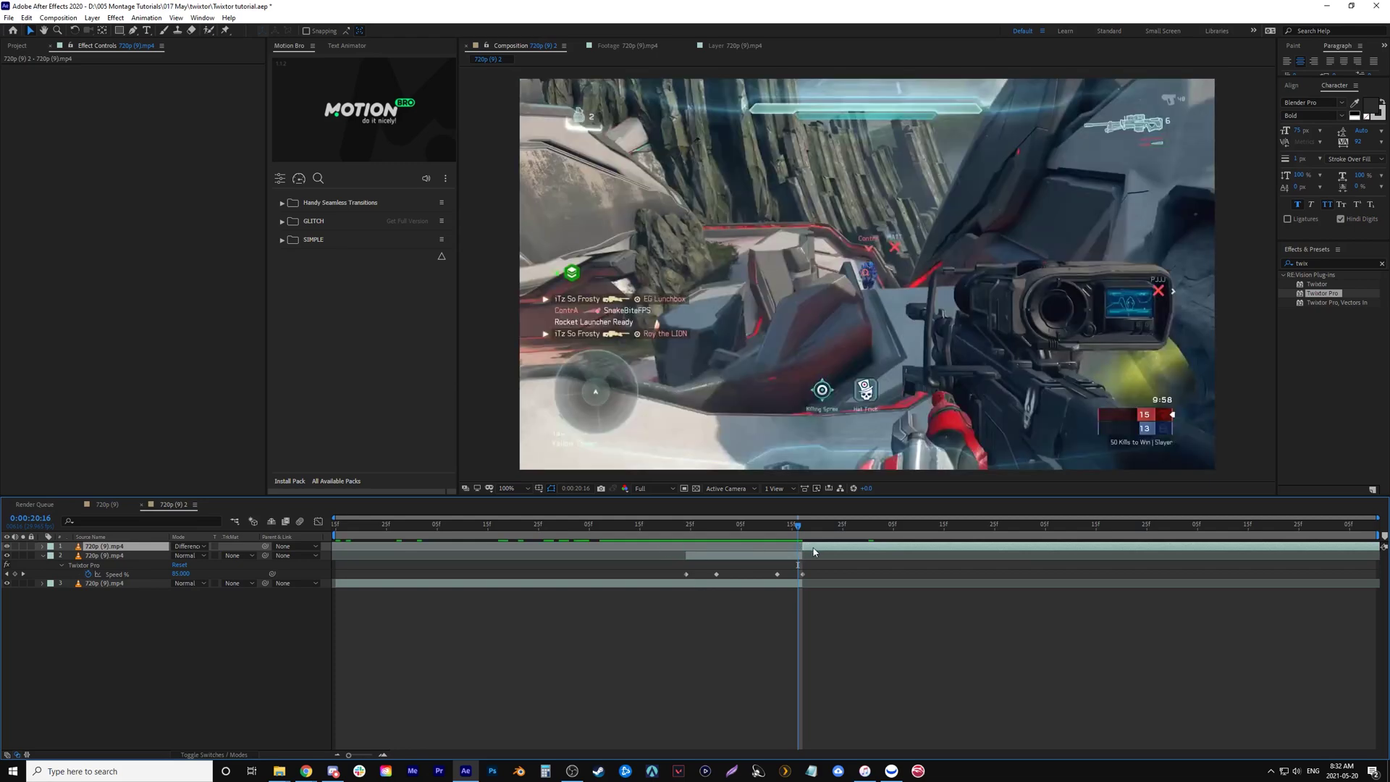
left_click(186, 546)
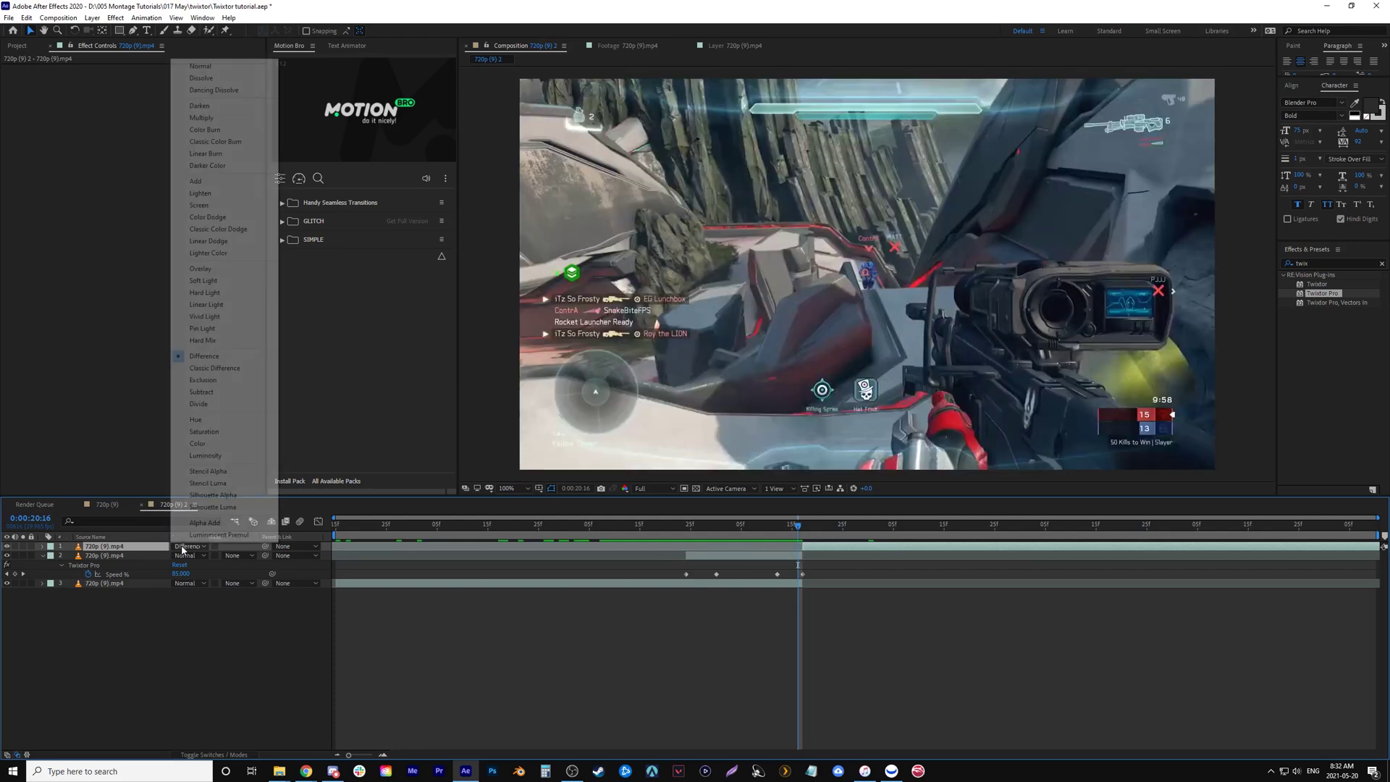
left_click(203, 63)
left_click(635, 525)
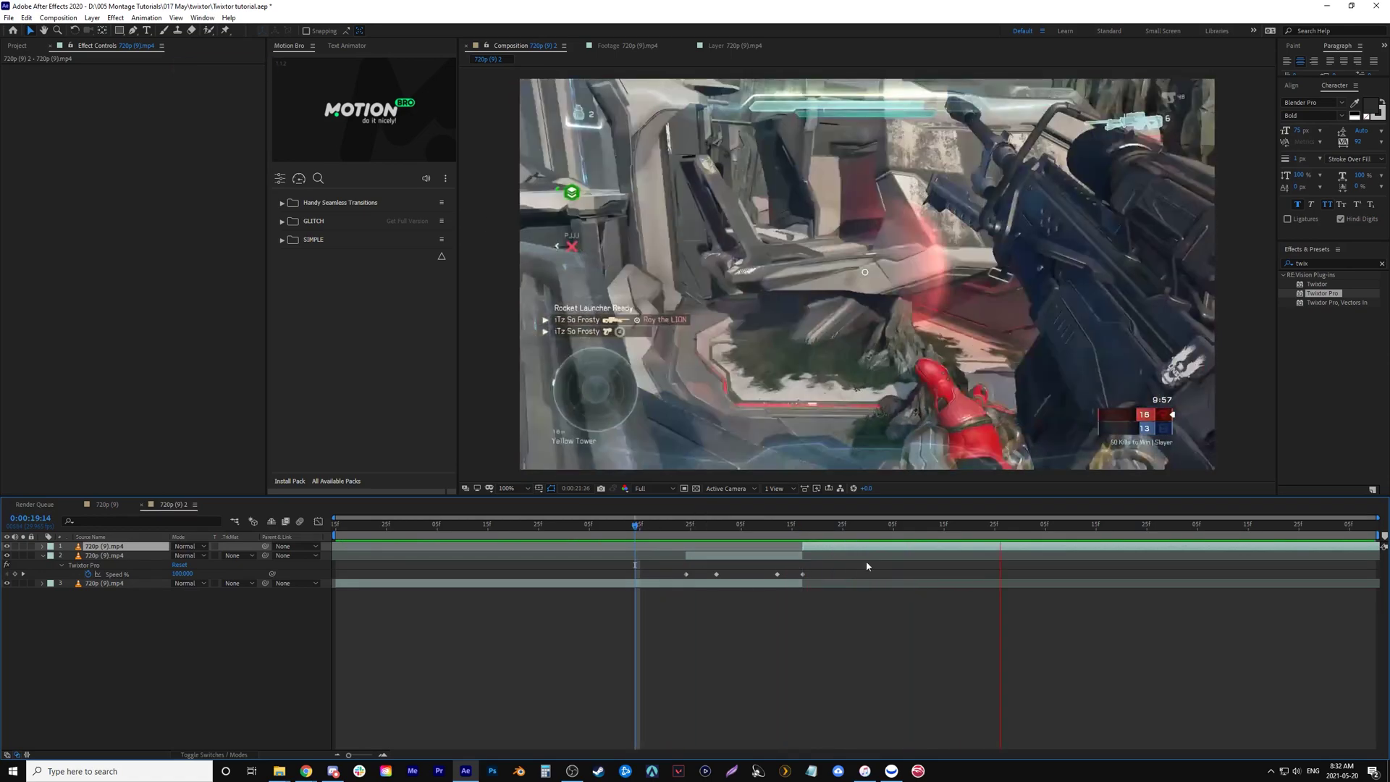
key("space")
Preview the aligned transition from just before the cut
left_click(610, 527)
key("space")
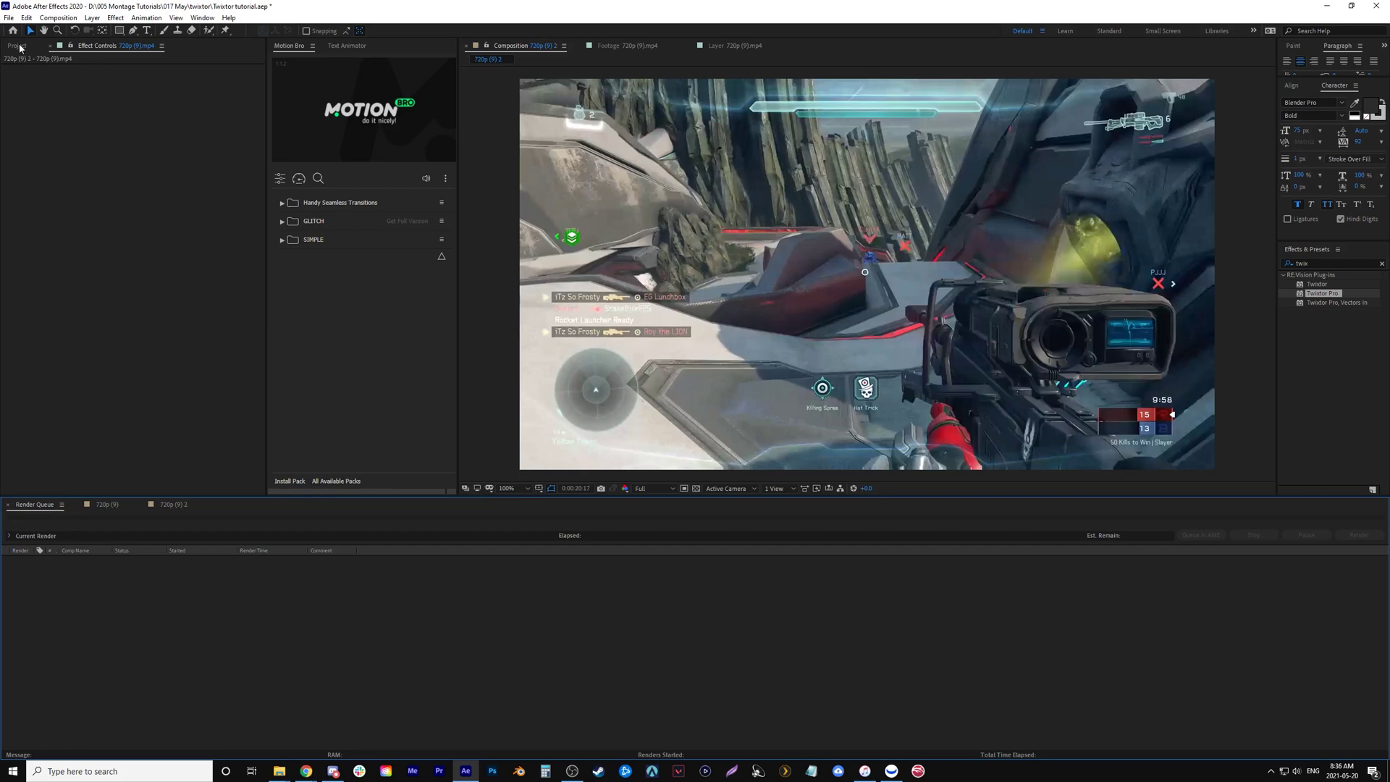
Open the 720p (9) 3 composition and preview the clip around 0:00:13:15 to 0:00:14:15
left_click(19, 47)
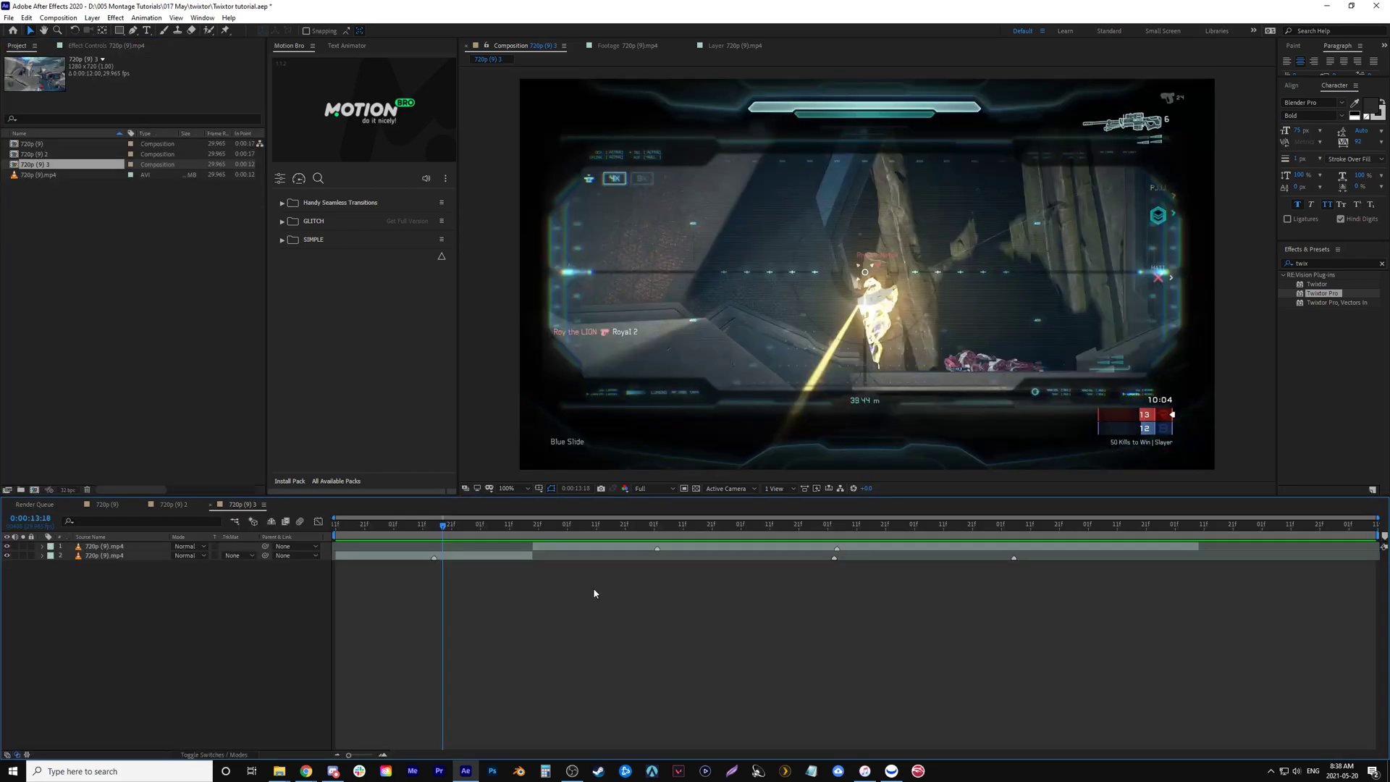
left_click_drag(431, 534, 436, 543)
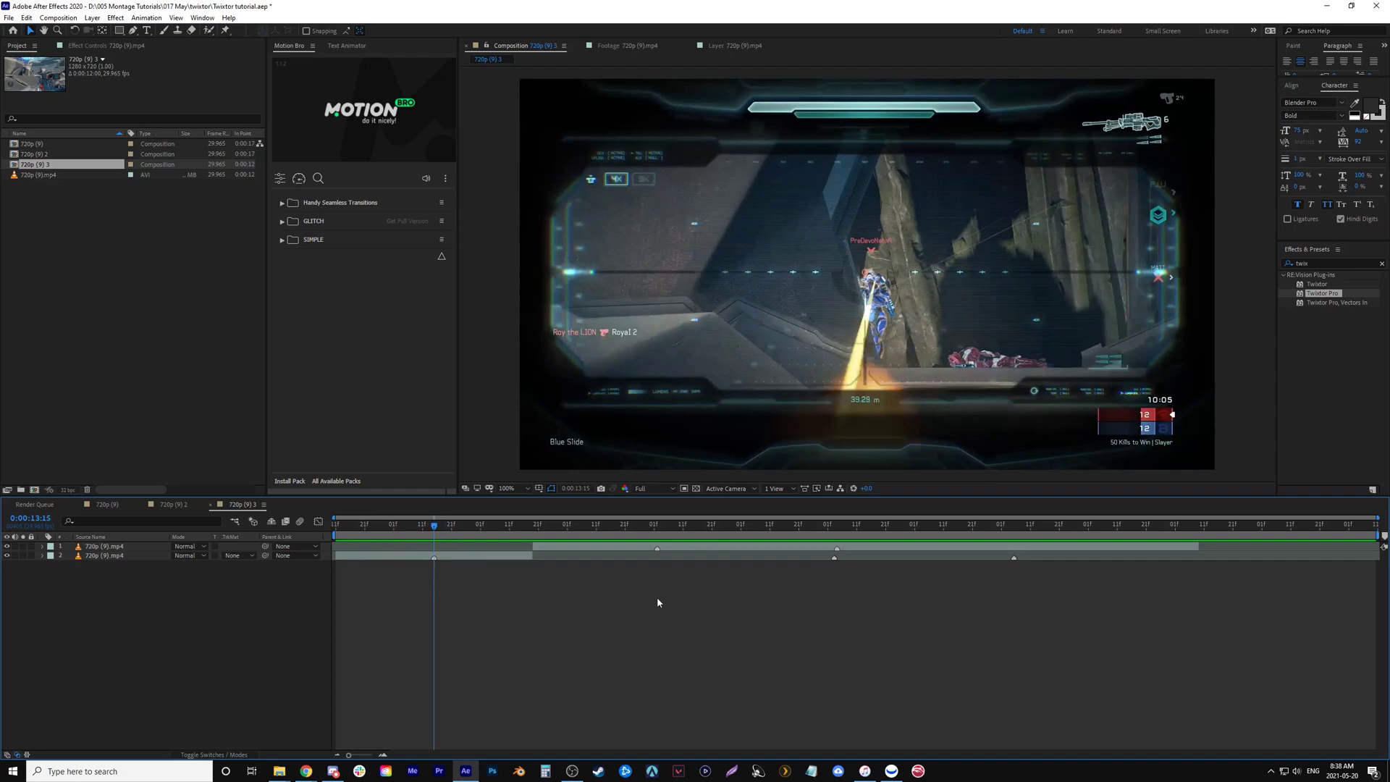
key("space")
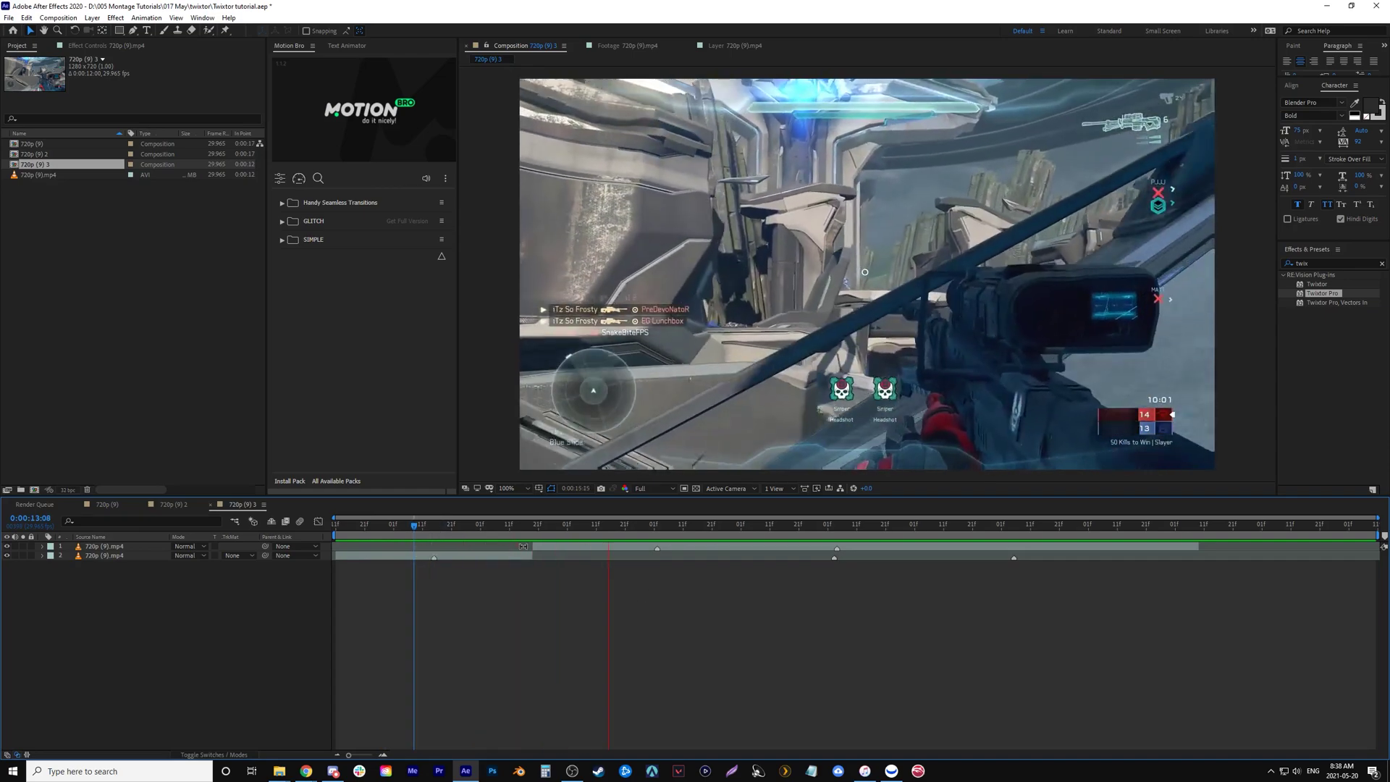
key("space")
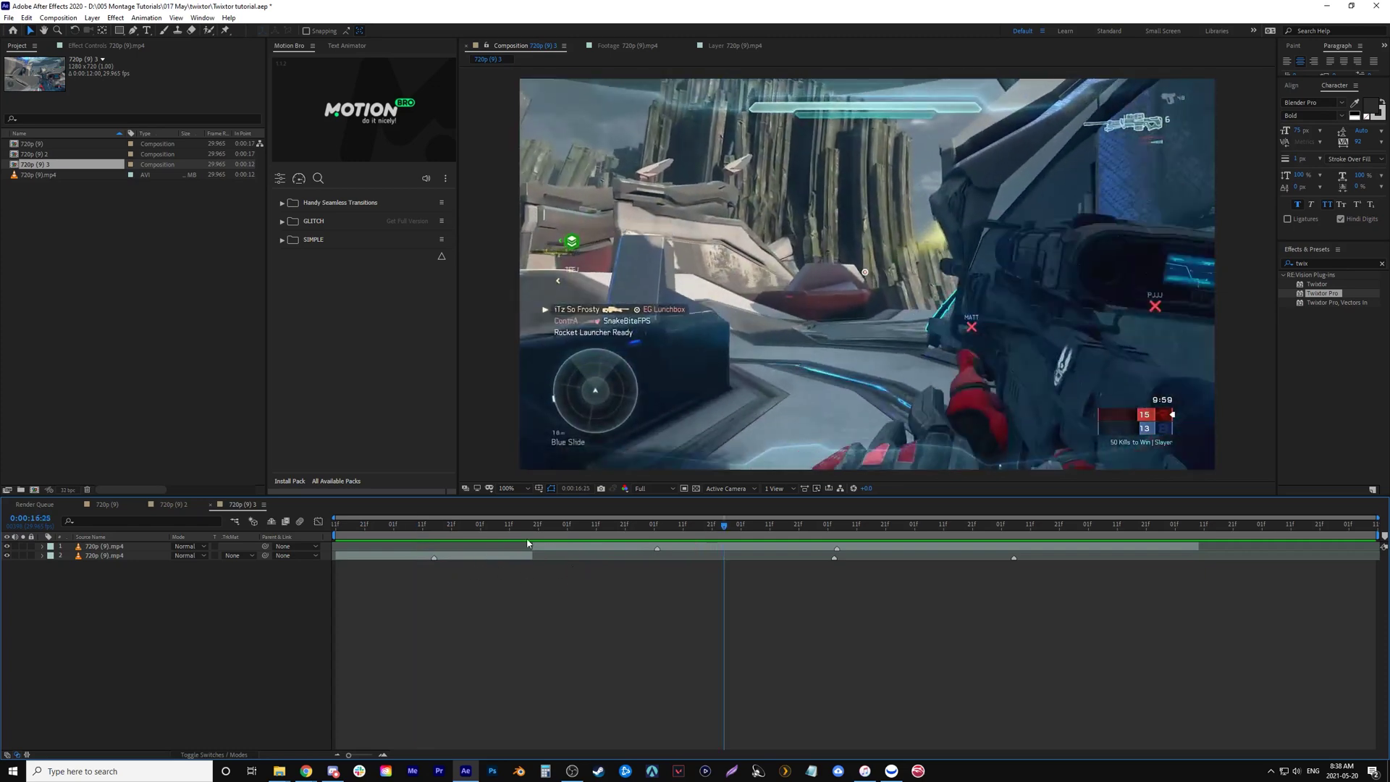
left_click(521, 535)
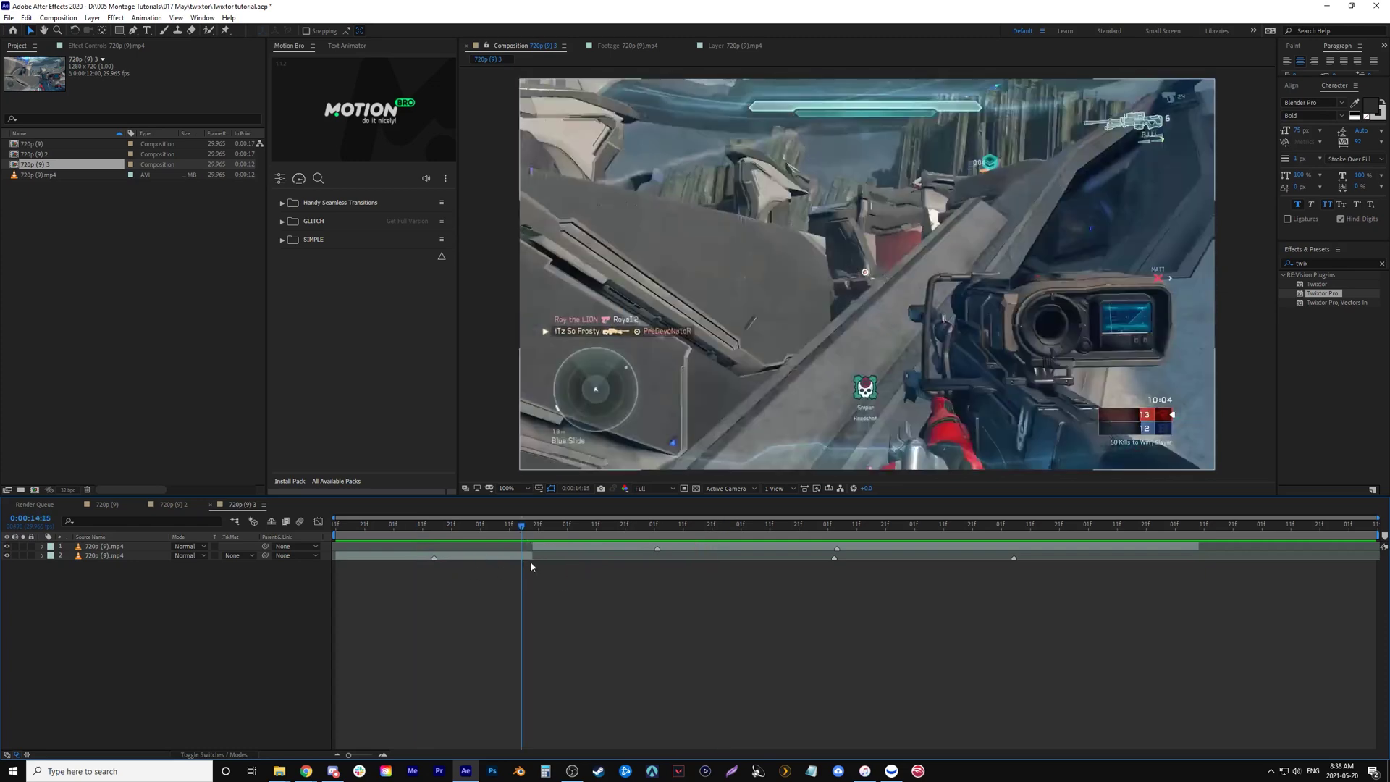
key("space")
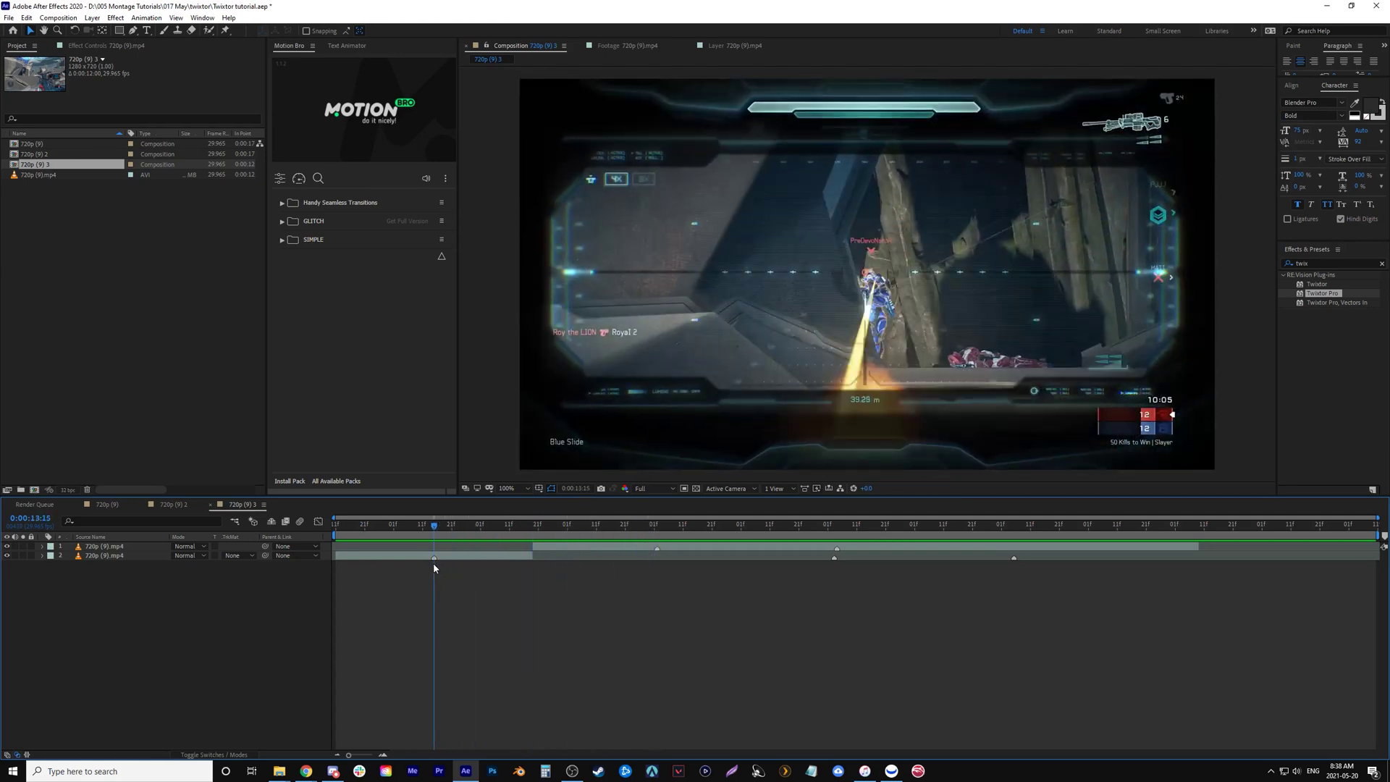
Duplicate the second clip layer at its keyframe, then move to 0:00:13:17
left_click(455, 560)
key("ctrl+d")
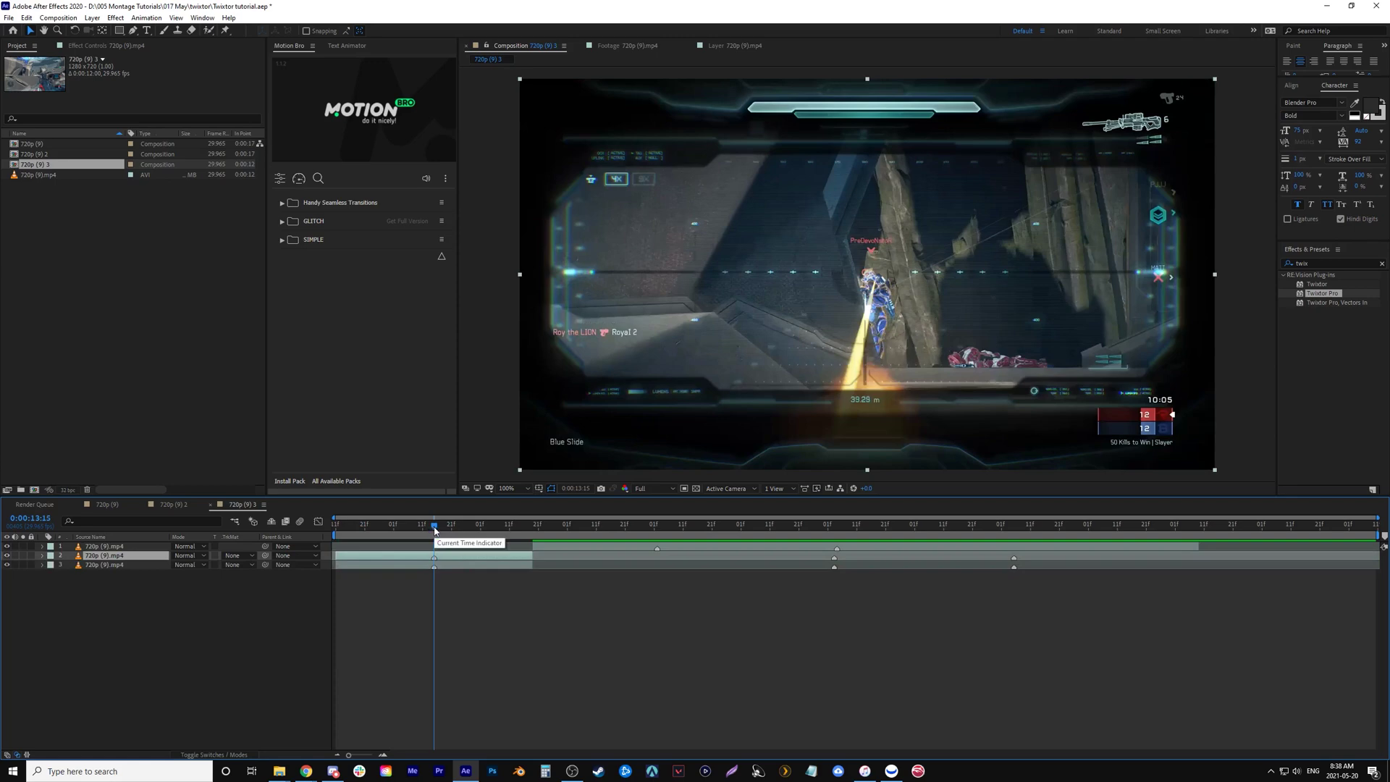
left_click_drag(434, 529, 465, 546)
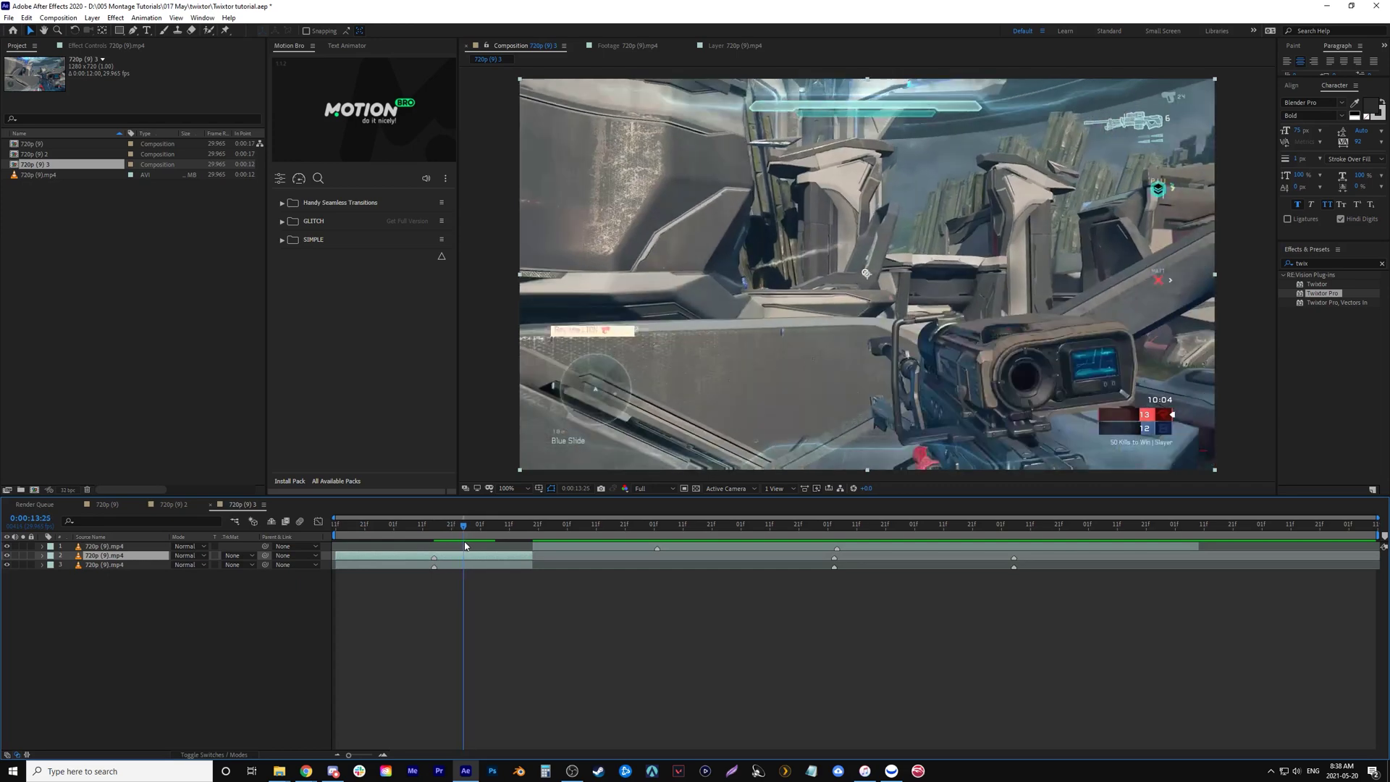
Trim the duplicate to start here, apply Twixtor Pro, and edit its input frame rate
key("alt+bracketleft")
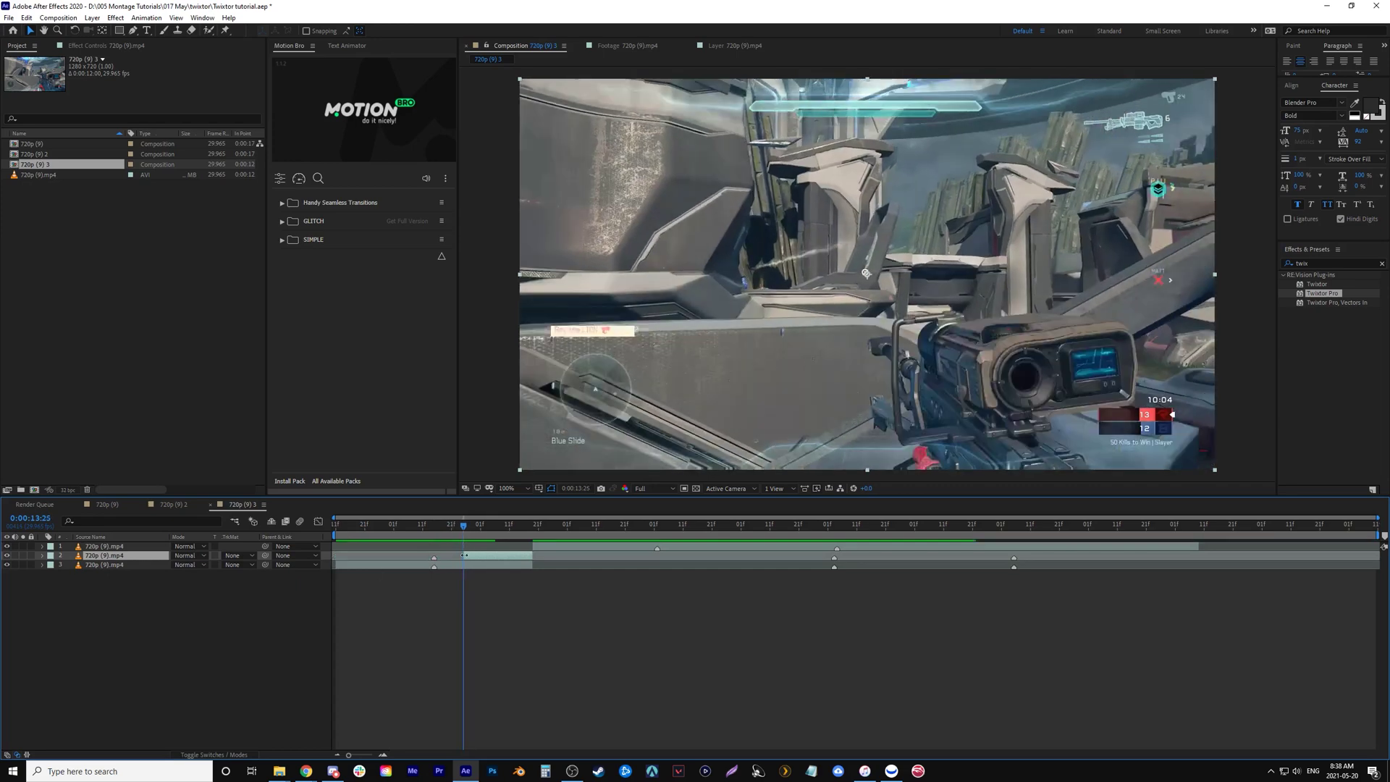
left_click_drag(1322, 293, 116, 556)
left_click(152, 151)
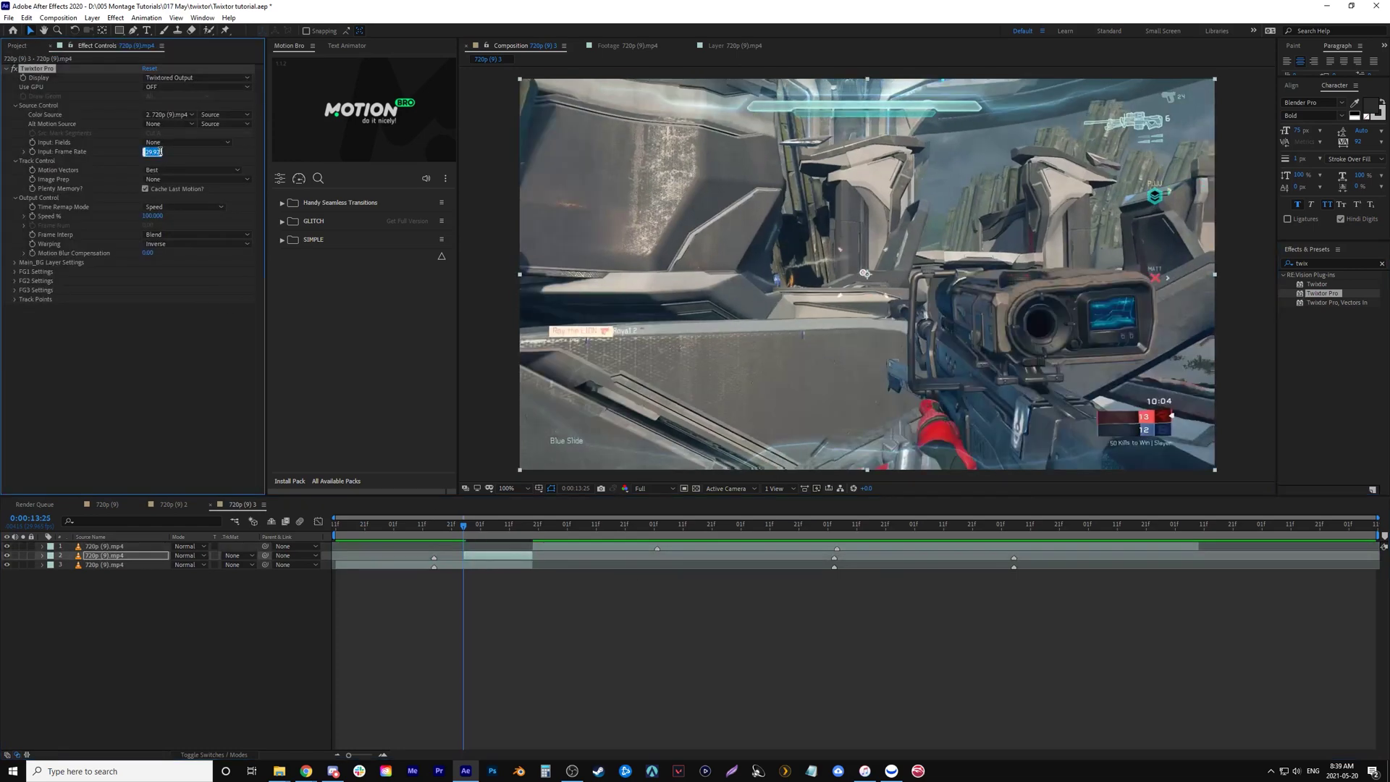
type("2")
left_click(203, 380)
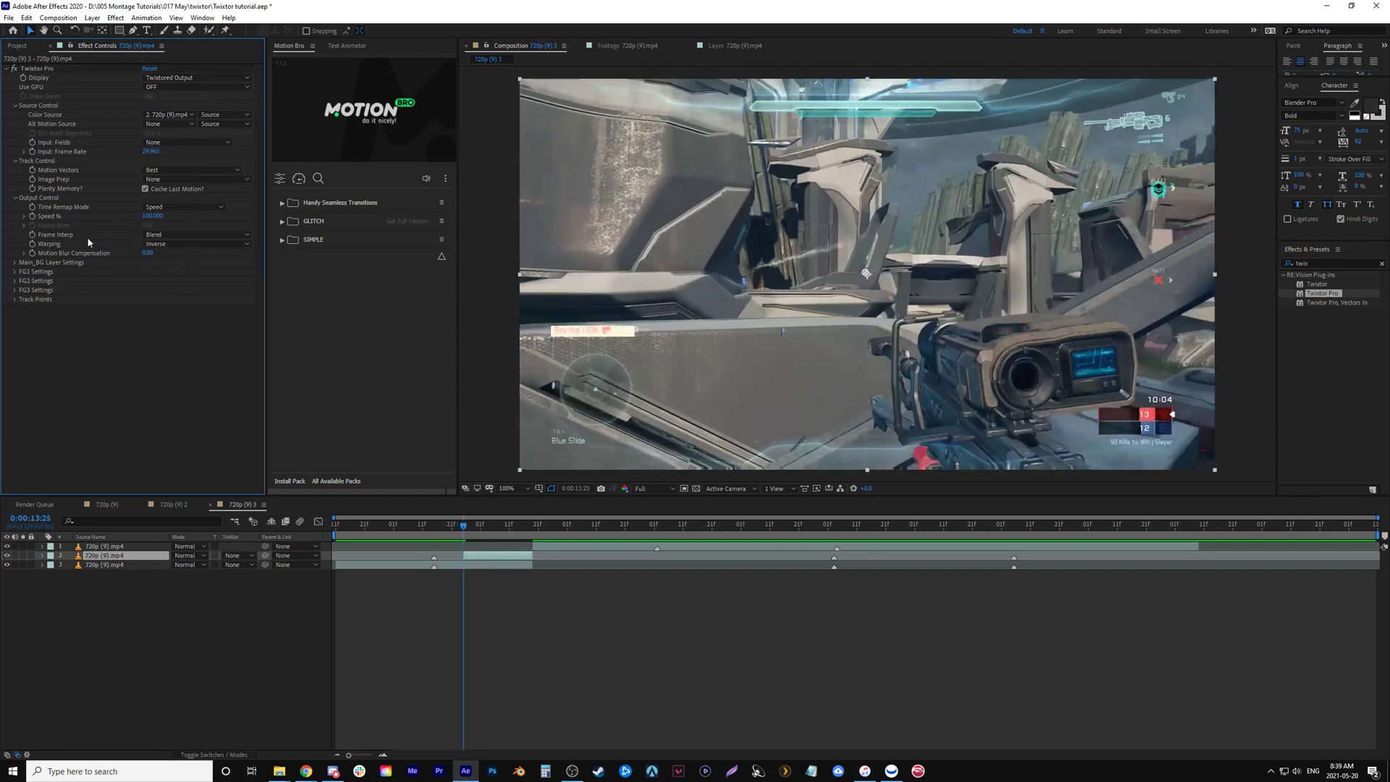
Set Twixtor Speed % to 45 and reveal the Speed keyframes on the layer
key("Page_Up")
left_click(33, 225)
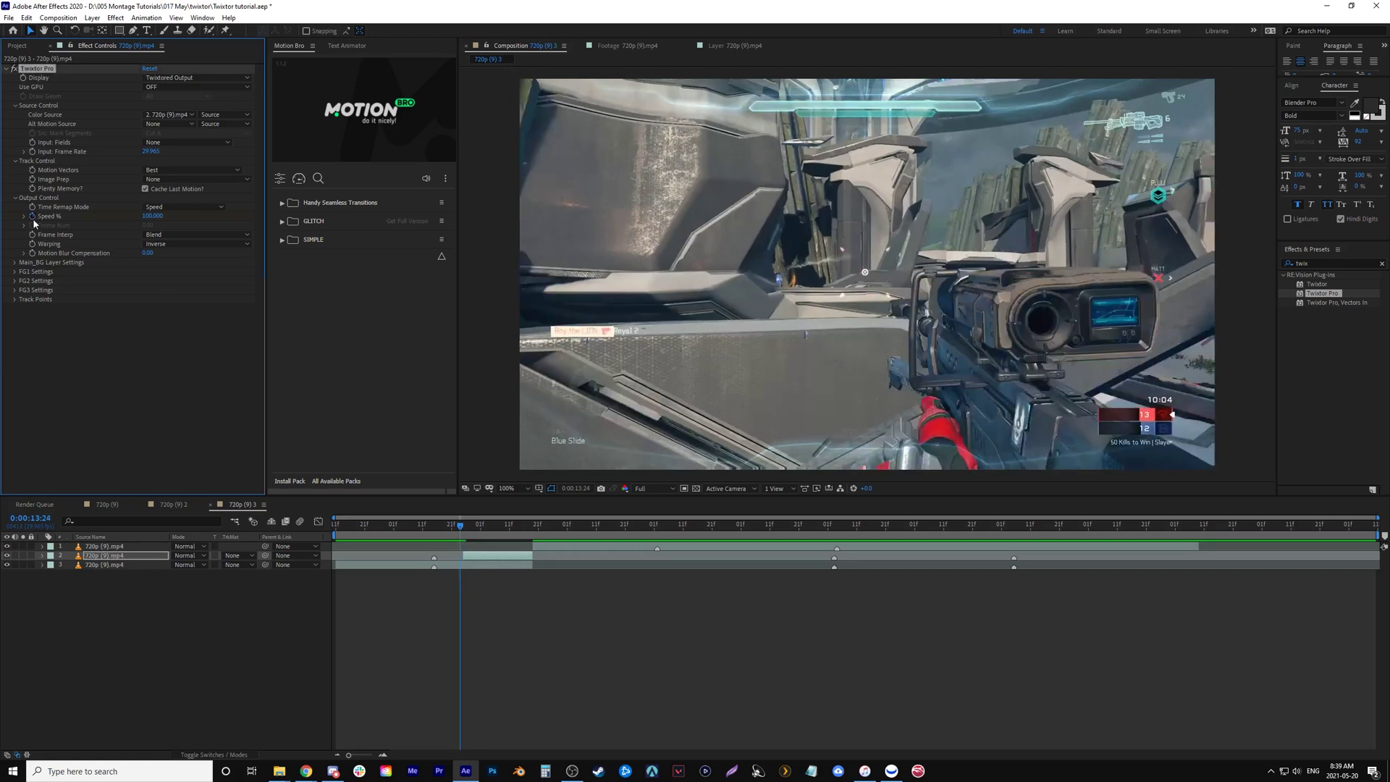
key("space")
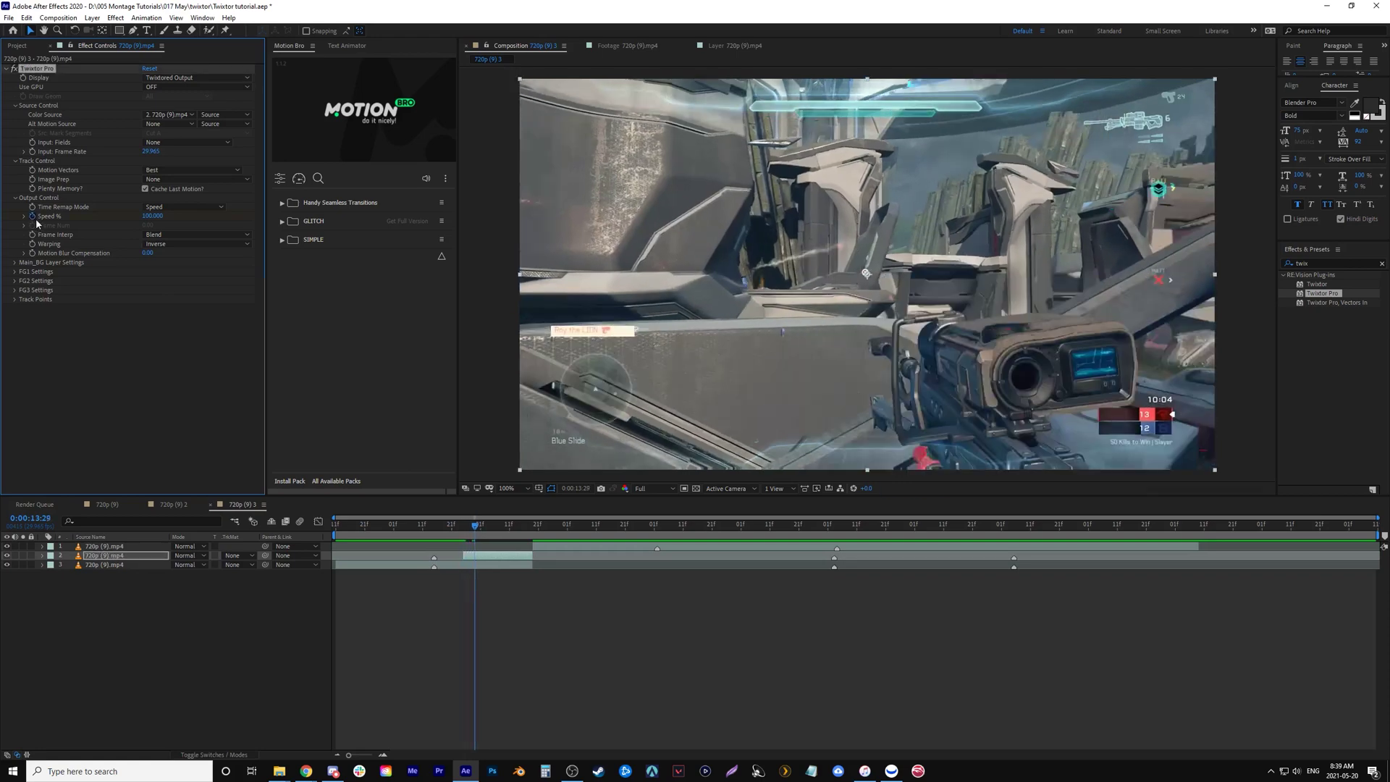
left_click(152, 216)
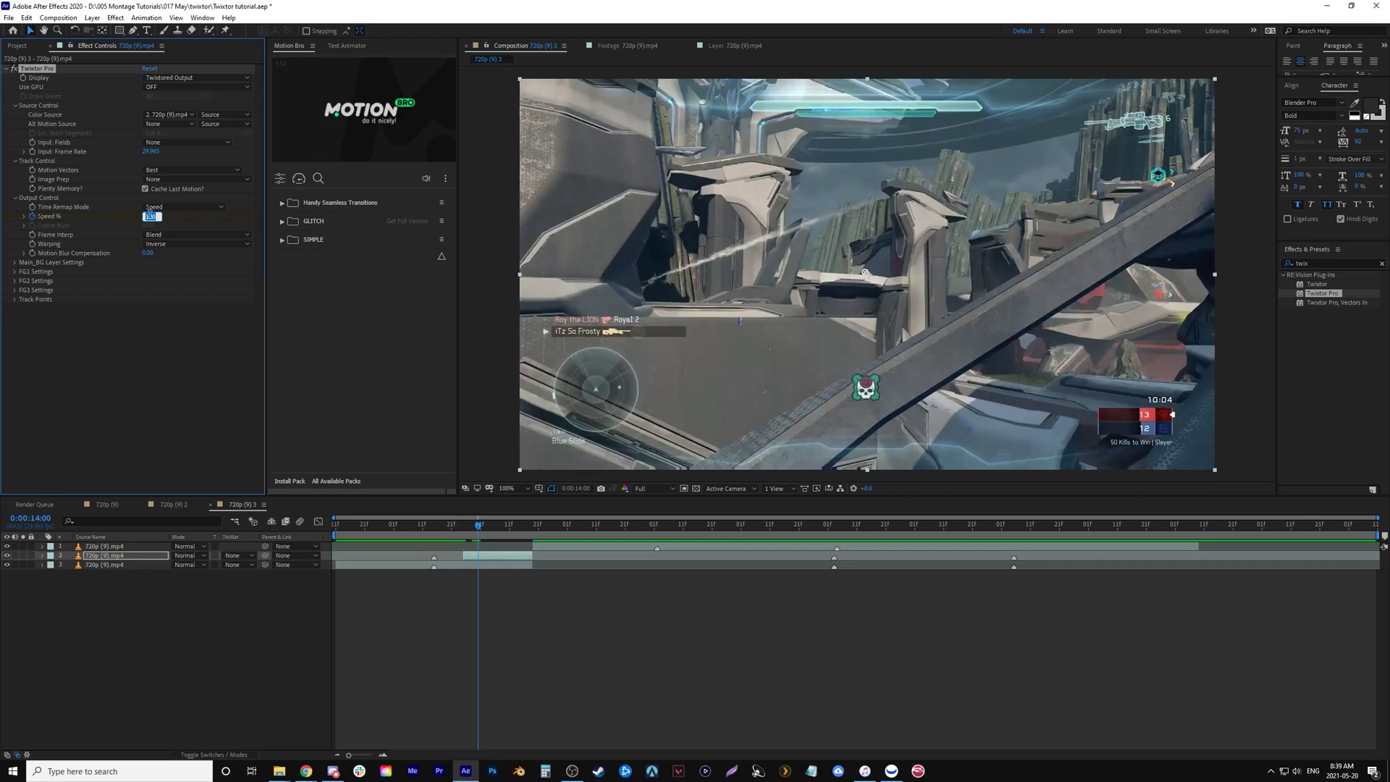
type("45")
left_click(176, 381)
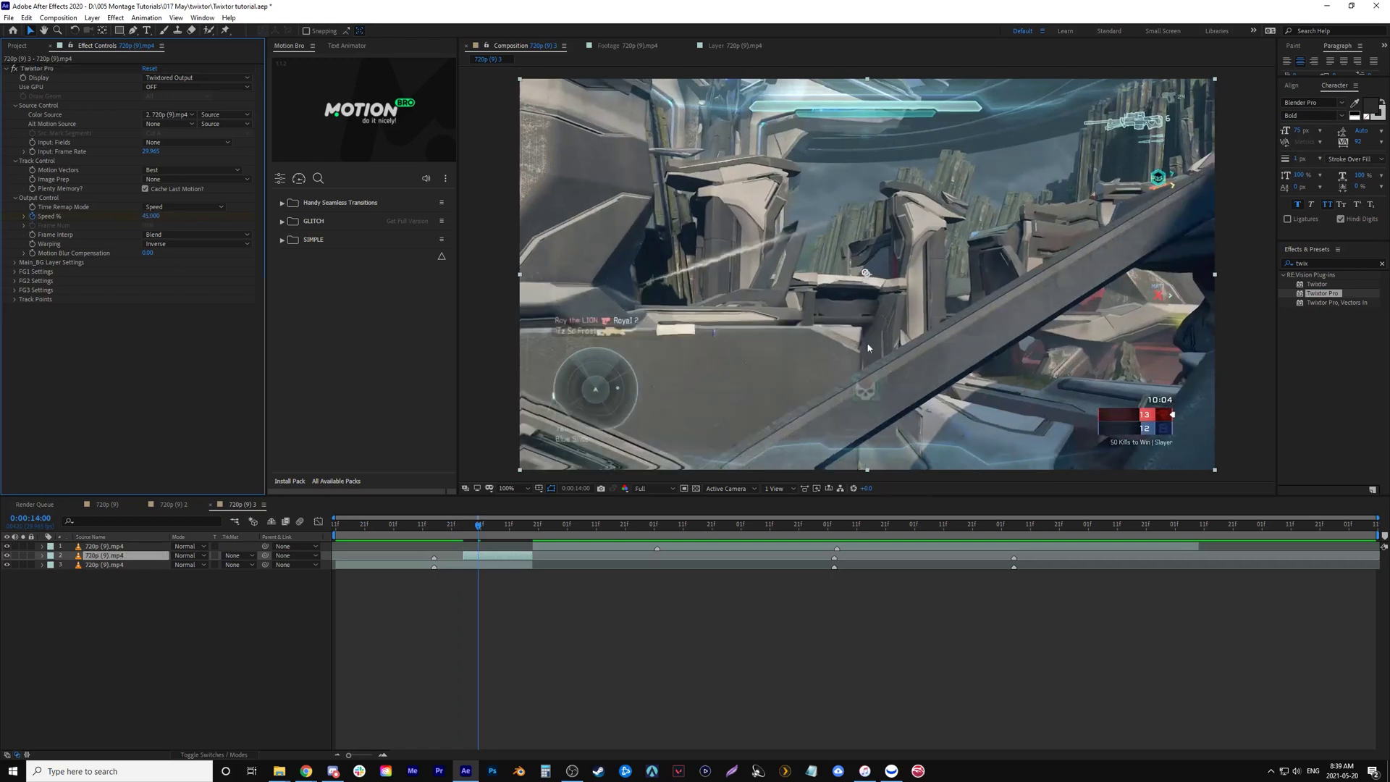
key("u")
Move the Twixtor layer to the top and shift the second Speed keyframe slightly later
left_click(446, 529)
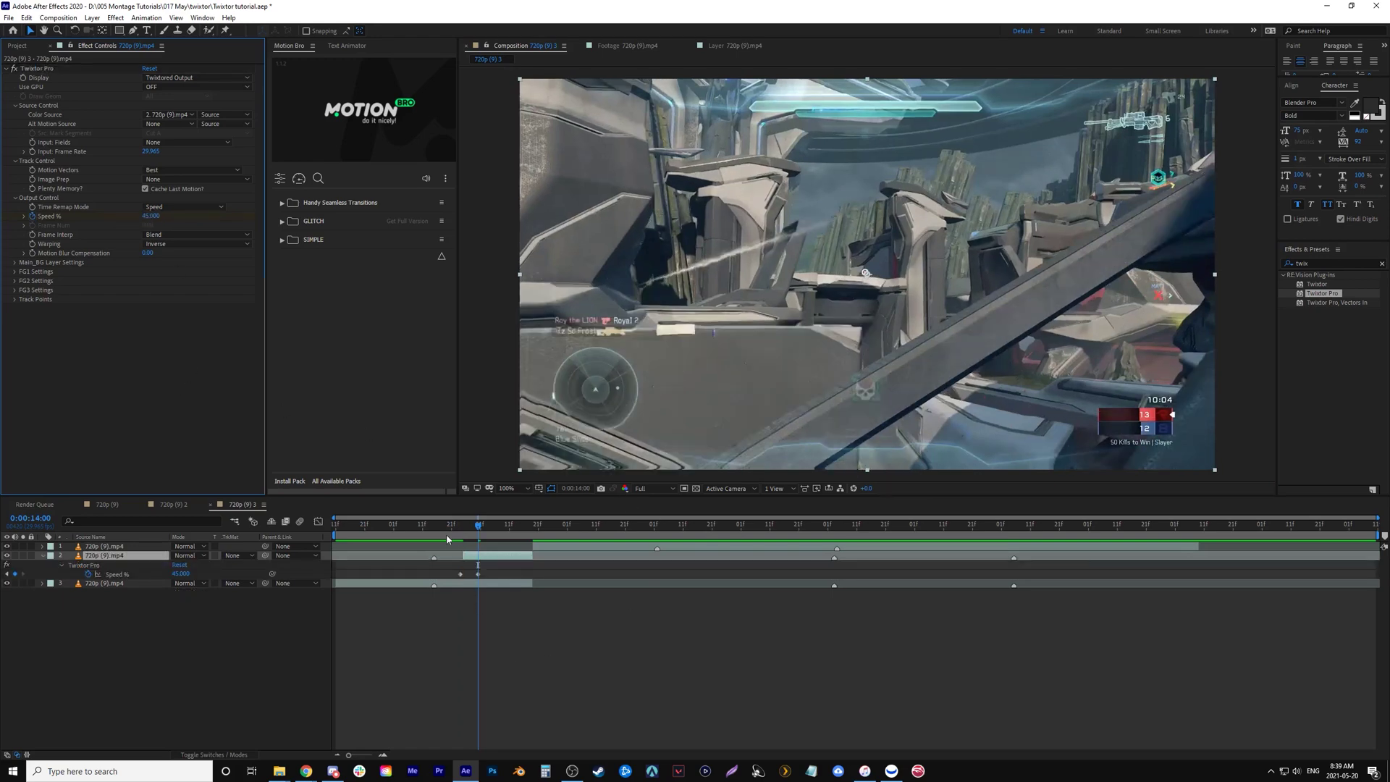
left_click_drag(110, 547, 111, 592)
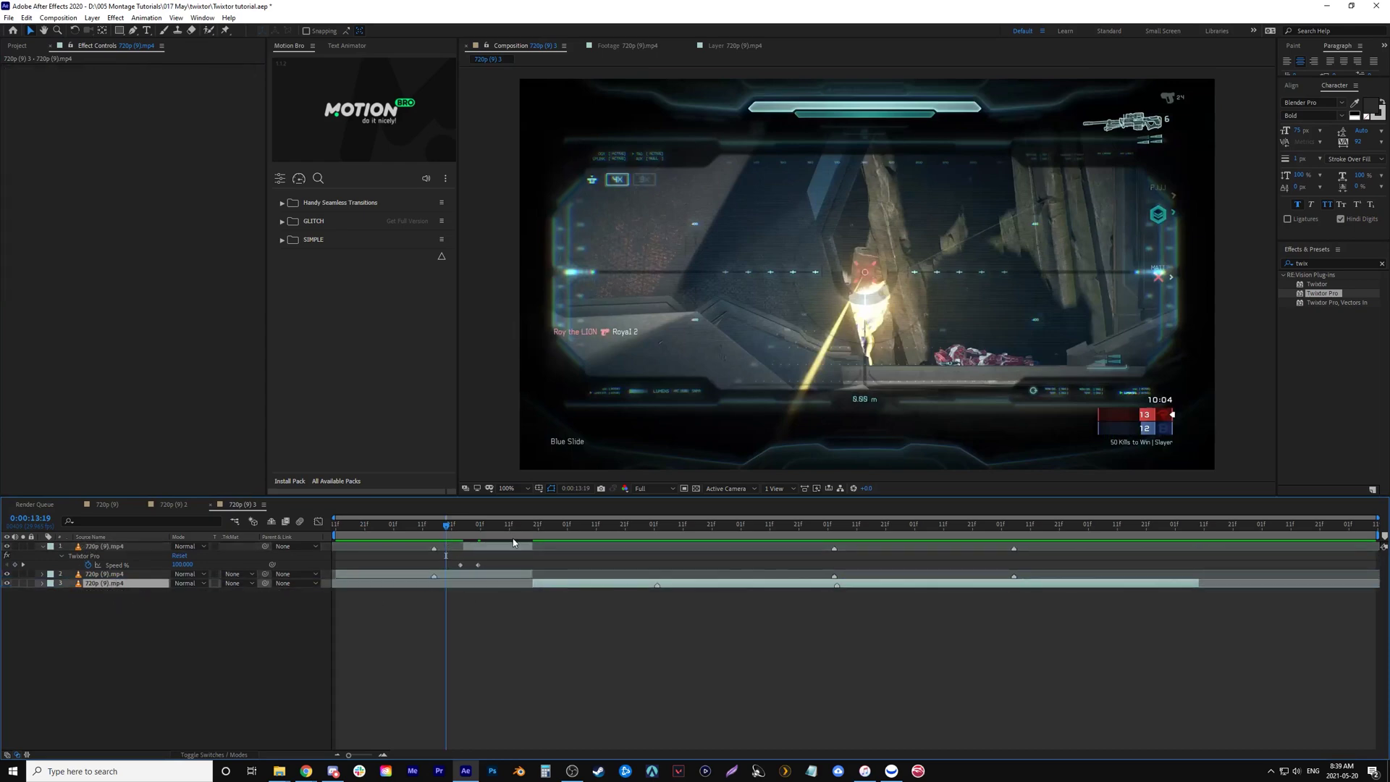
key("space")
left_click(459, 534)
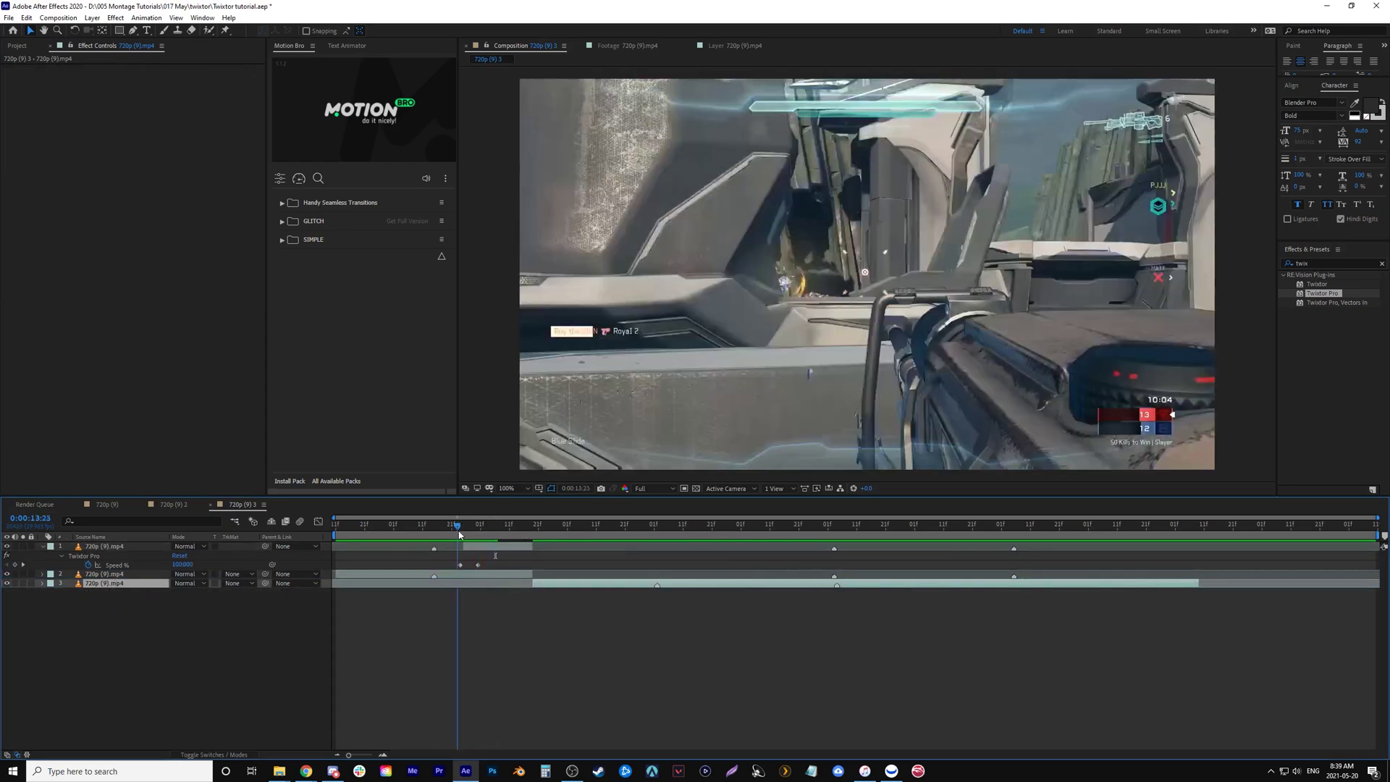
left_click_drag(459, 534, 470, 565)
left_click(470, 535)
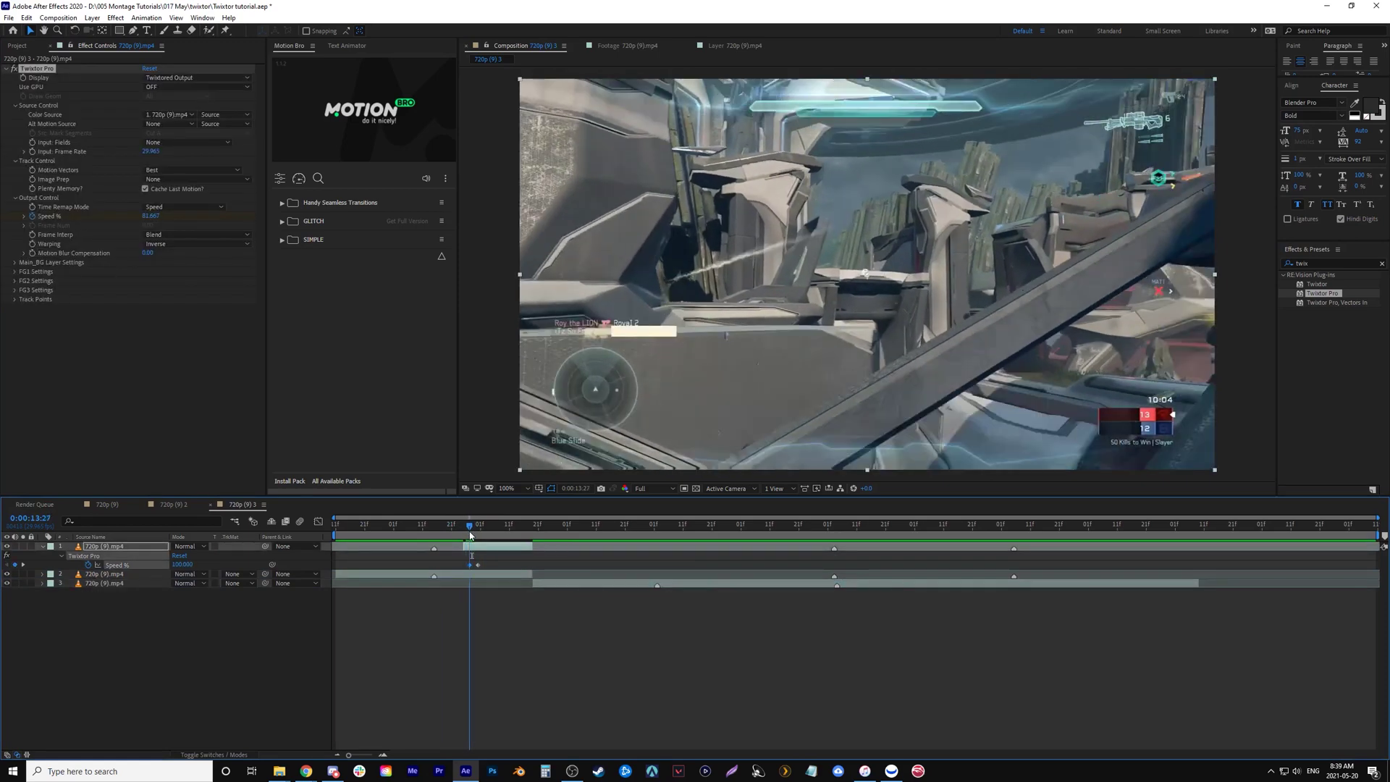
left_click_drag(478, 565, 487, 566)
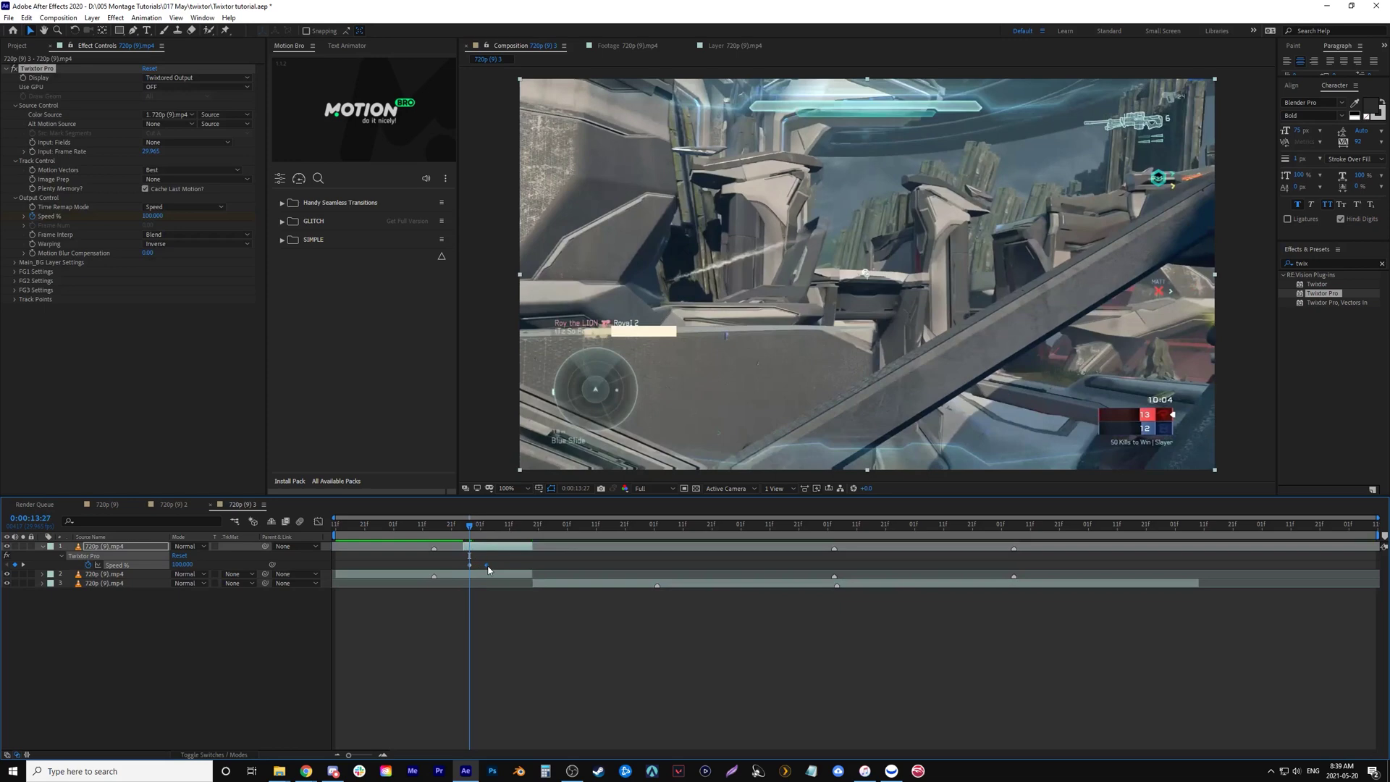
key("space")
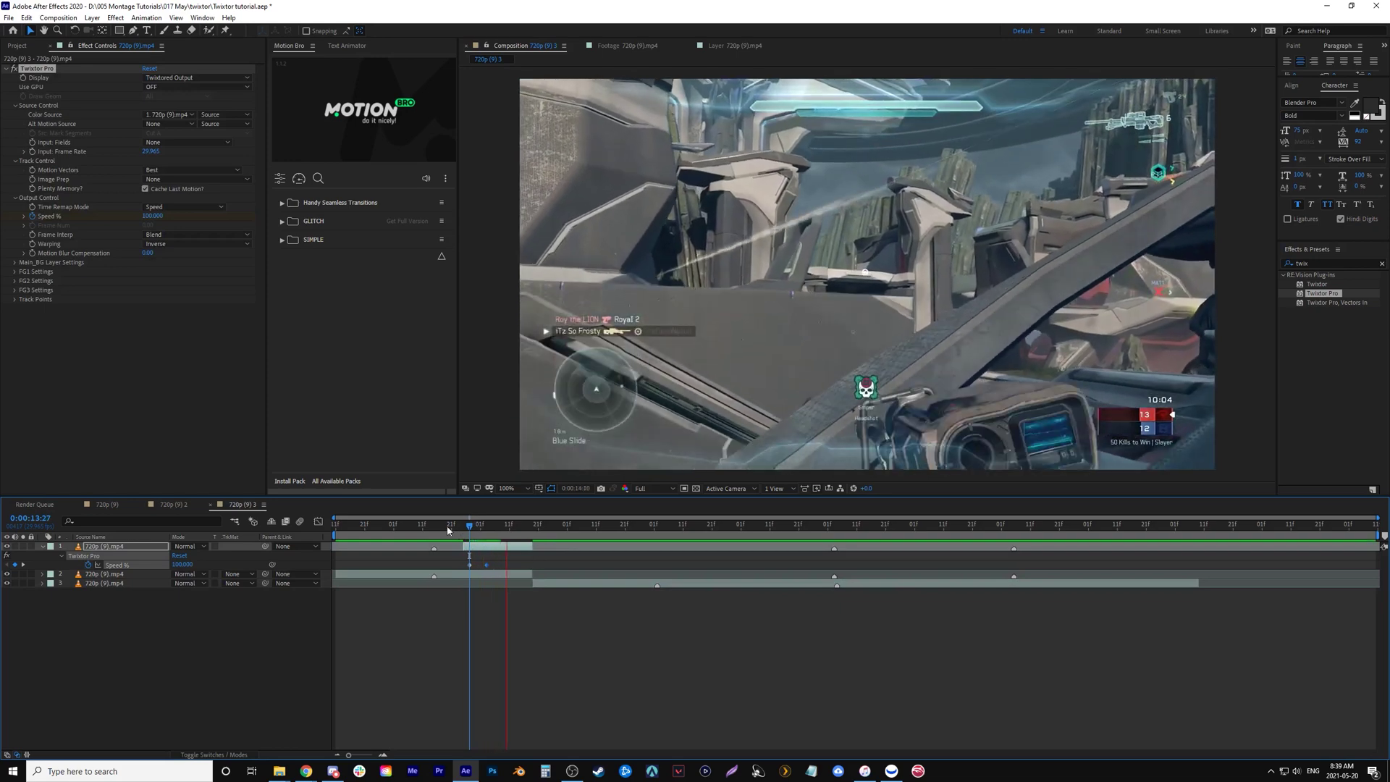
key("space")
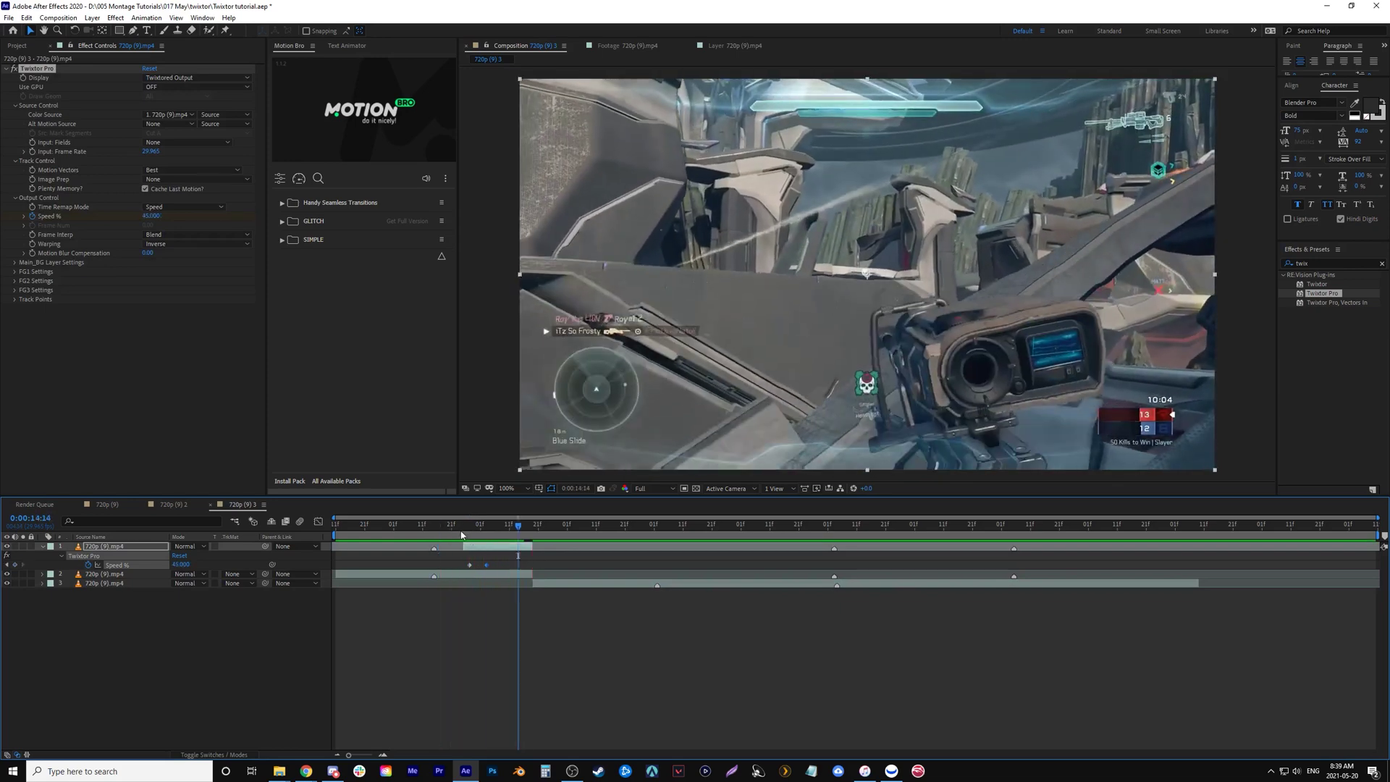
Re-enter the Speed % value at 0:00:14:02 and preview the ramp from 0:00:13:17
left_click_drag(462, 536, 483, 536)
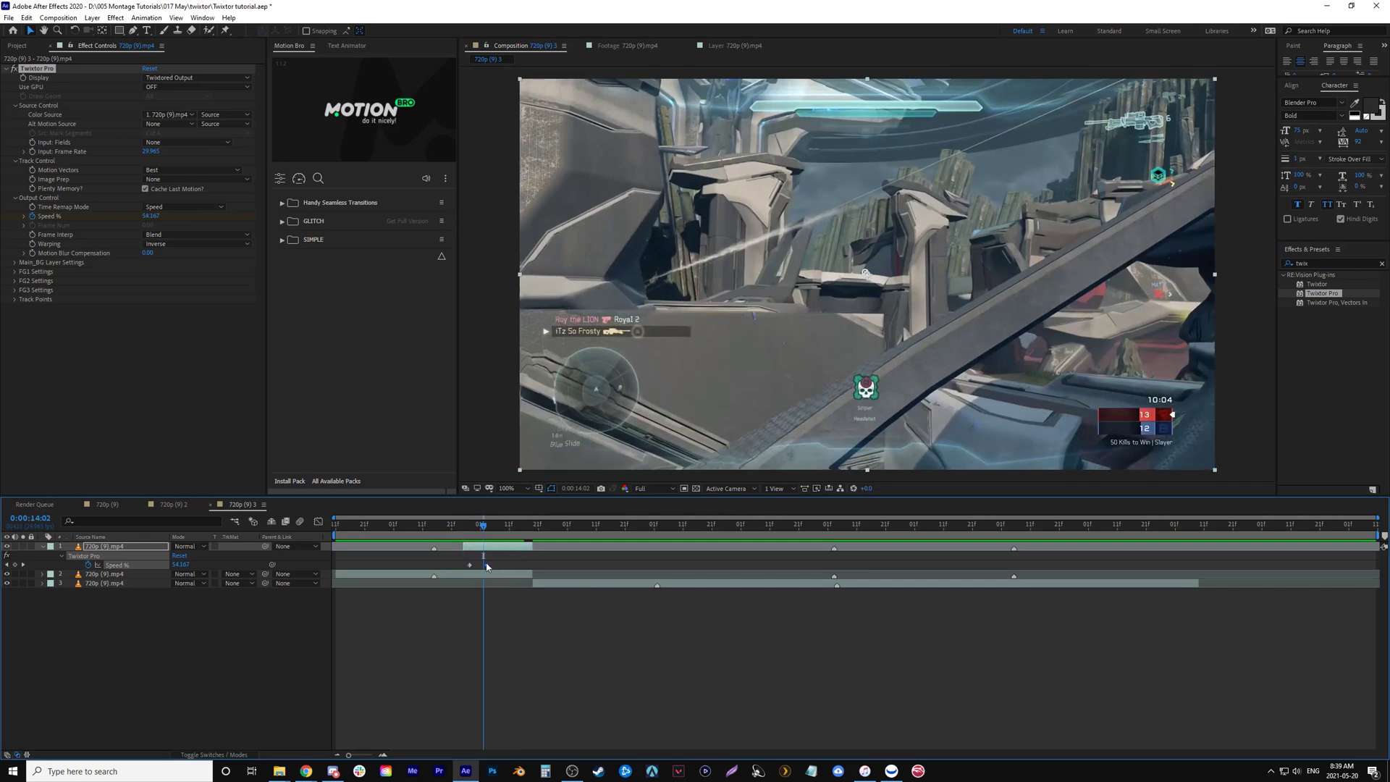
left_click(182, 565)
type("45")
key("Return")
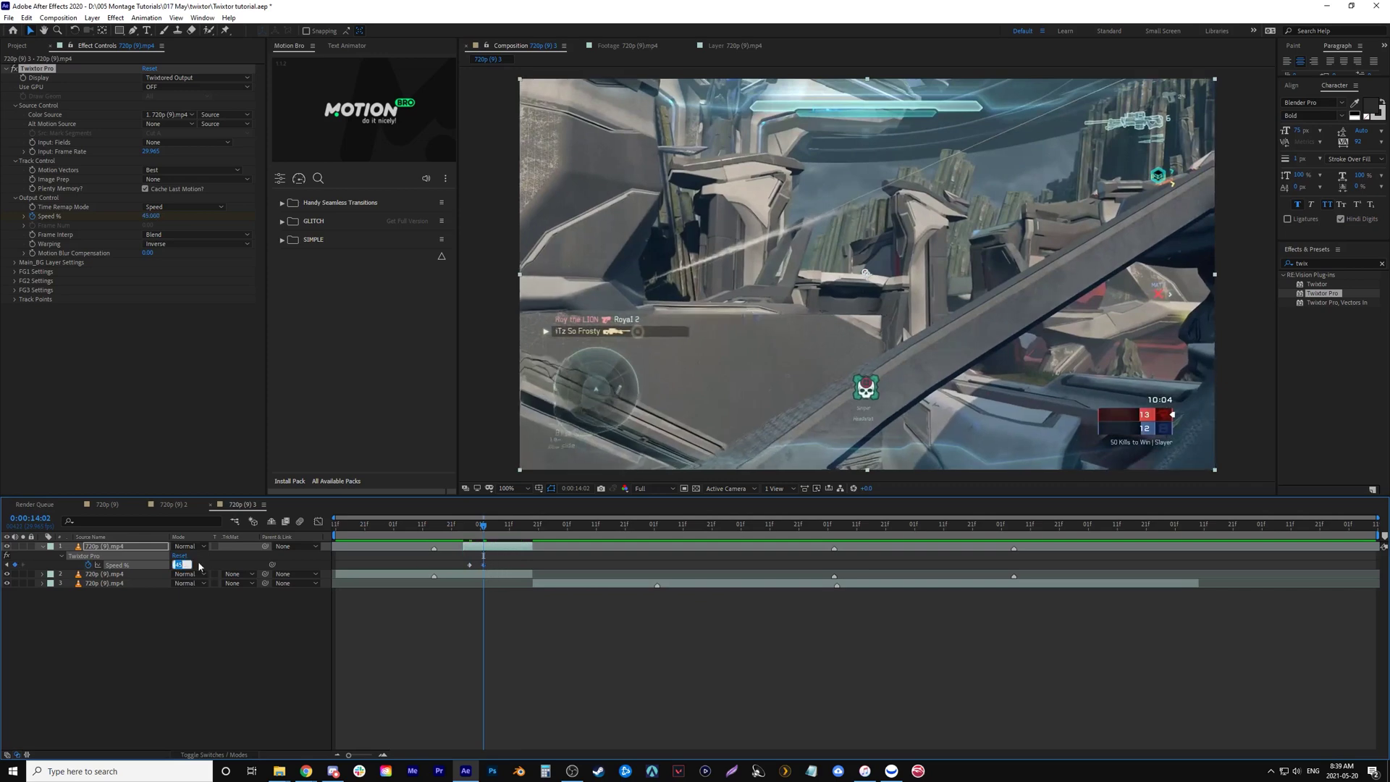
key("Return")
left_click(441, 531)
key("space")
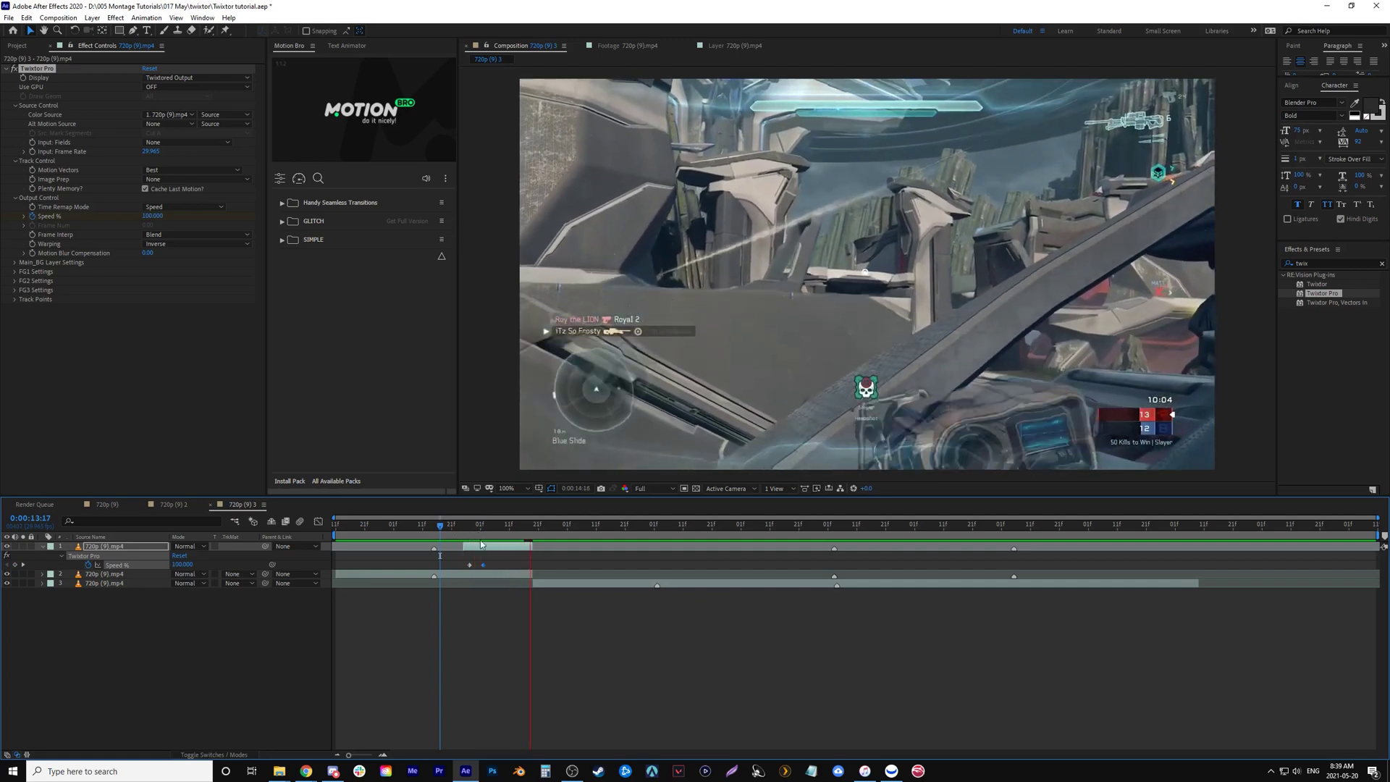
Add a Speed keyframe just after the shot and return Speed % to 100 two frames later
left_click_drag(440, 535, 512, 548)
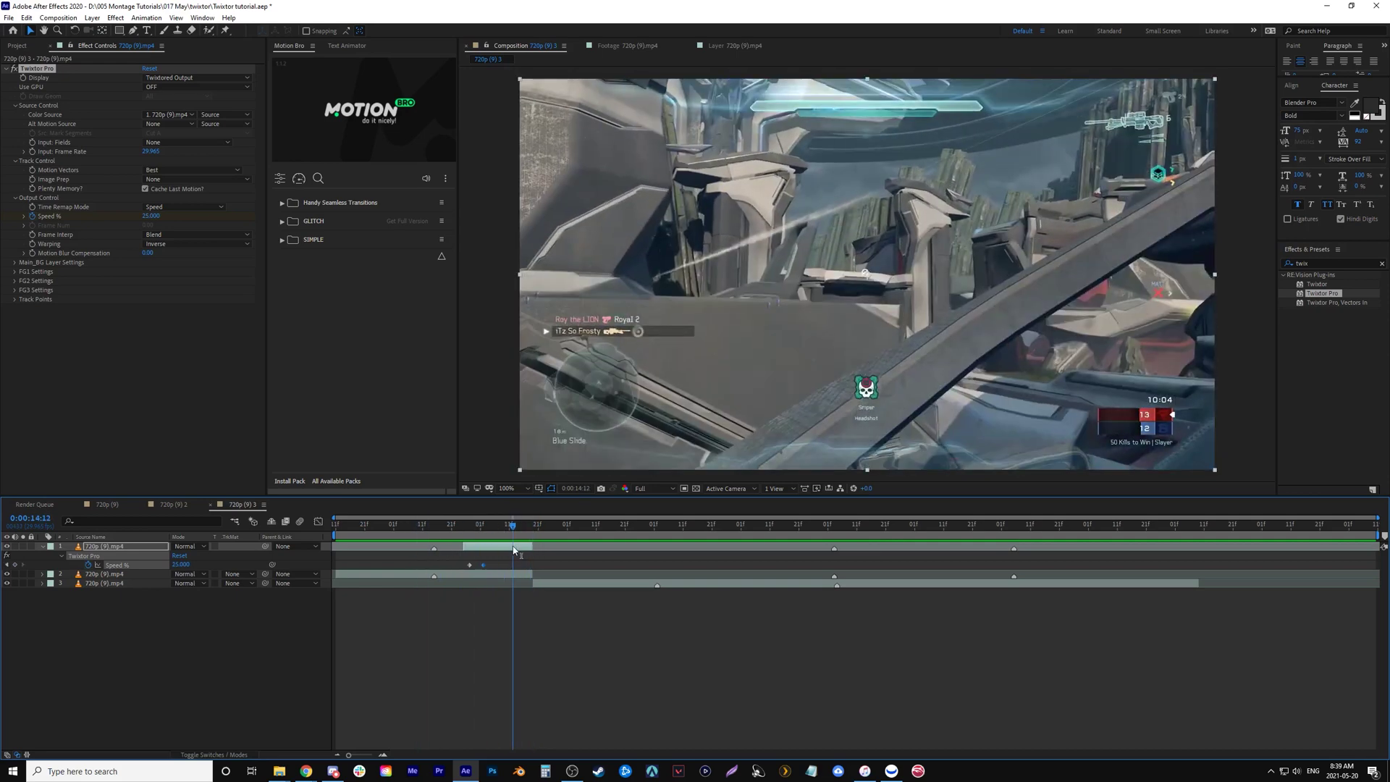
left_click(14, 565)
key("Page_Down")
key("Page_Down")
left_click(181, 564)
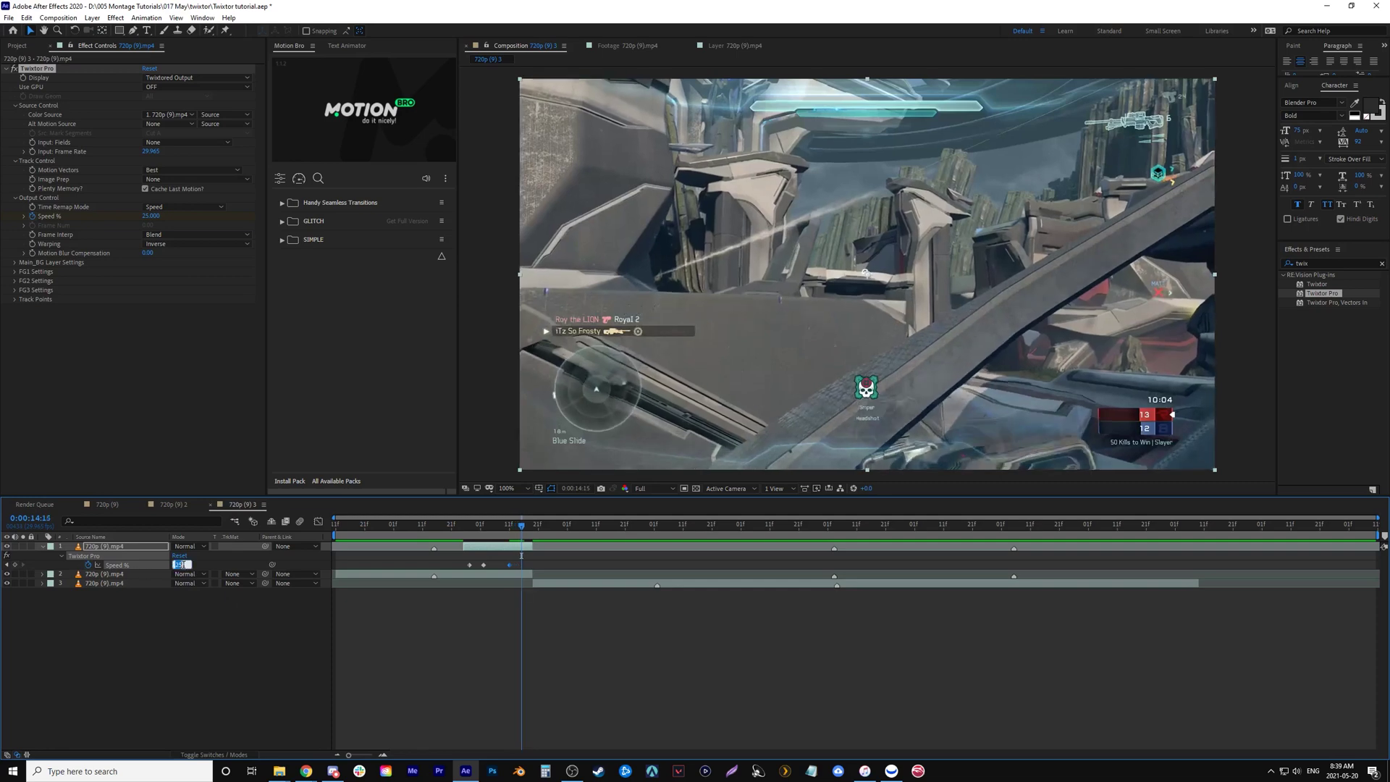
type("100")
key("Return")
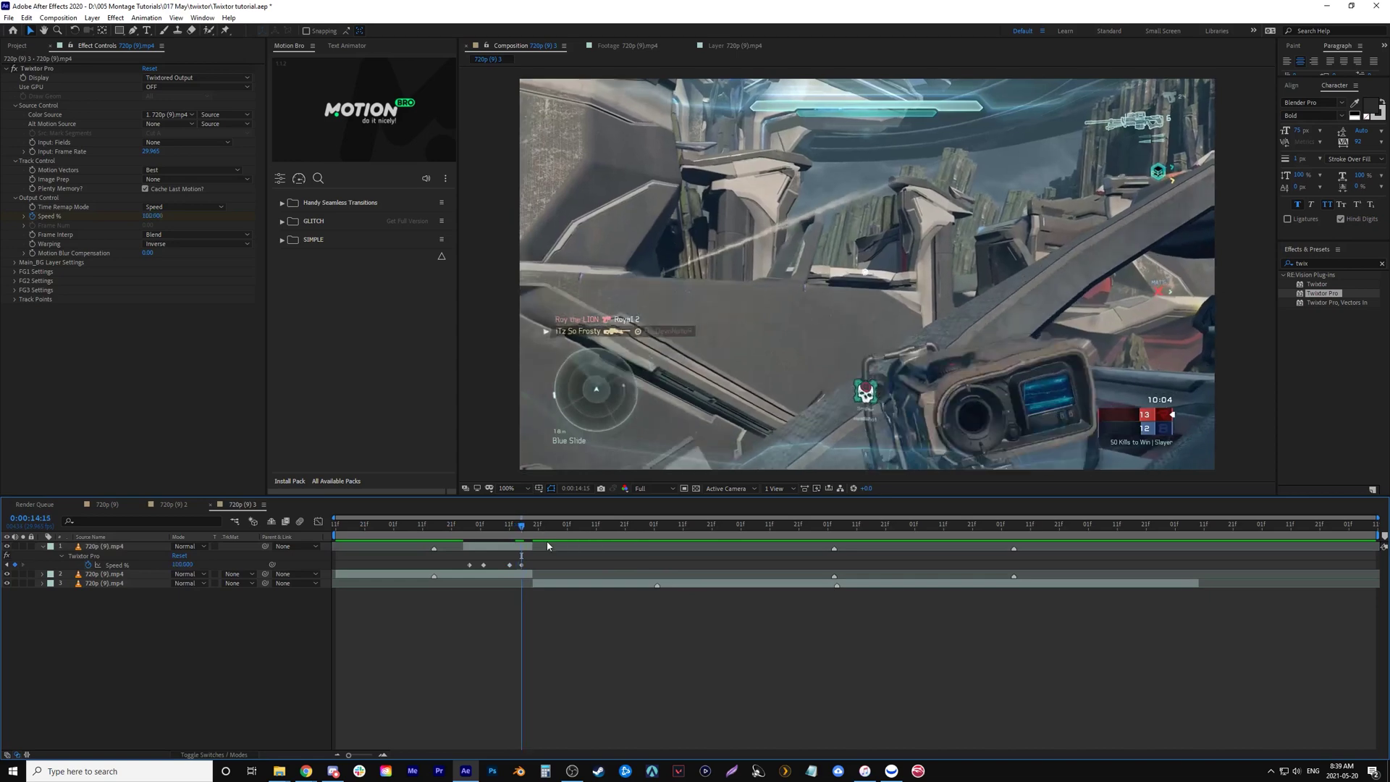
left_click_drag(542, 534, 620, 580)
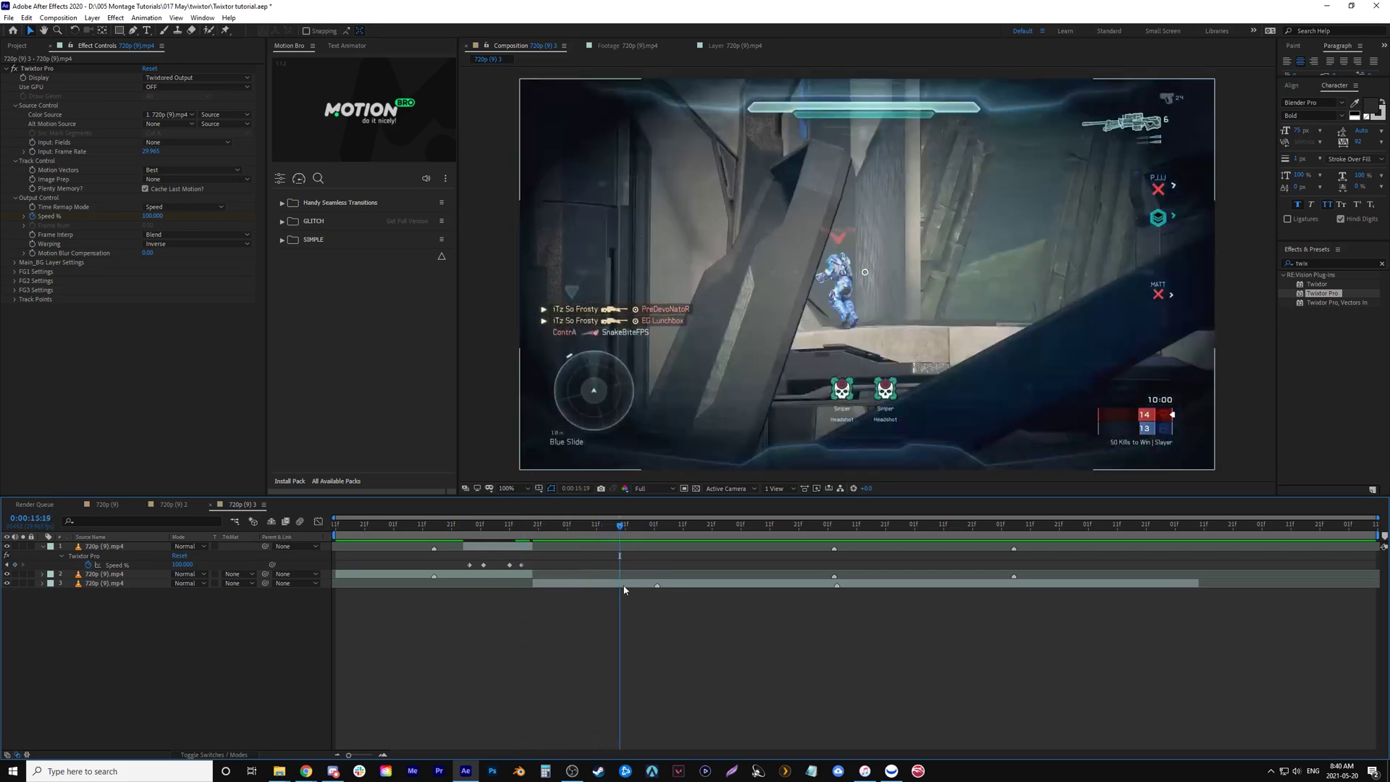
left_click(622, 583)
Duplicate the footage layer, move the copy to the top, and set it to Difference
key("ctrl+d")
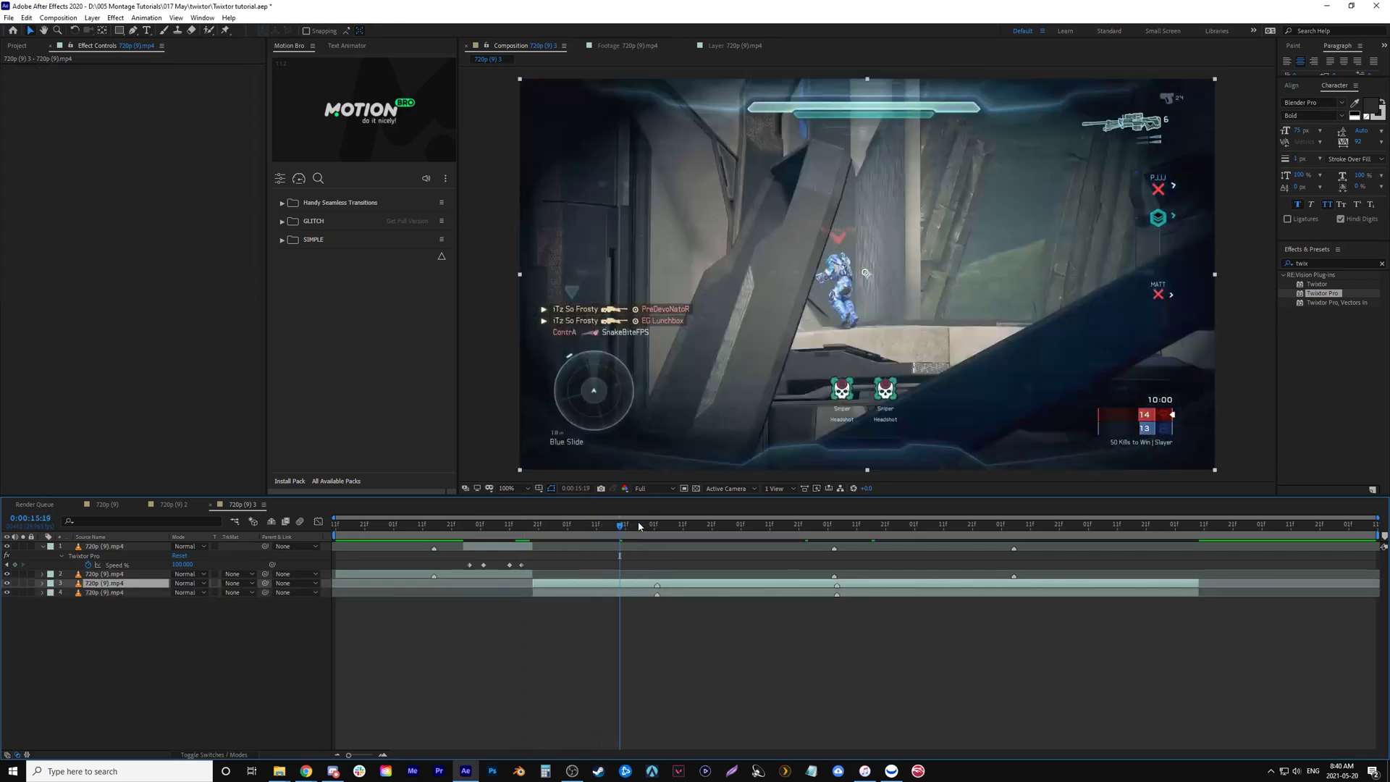
left_click_drag(639, 527, 556, 552)
left_click_drag(124, 584, 132, 542)
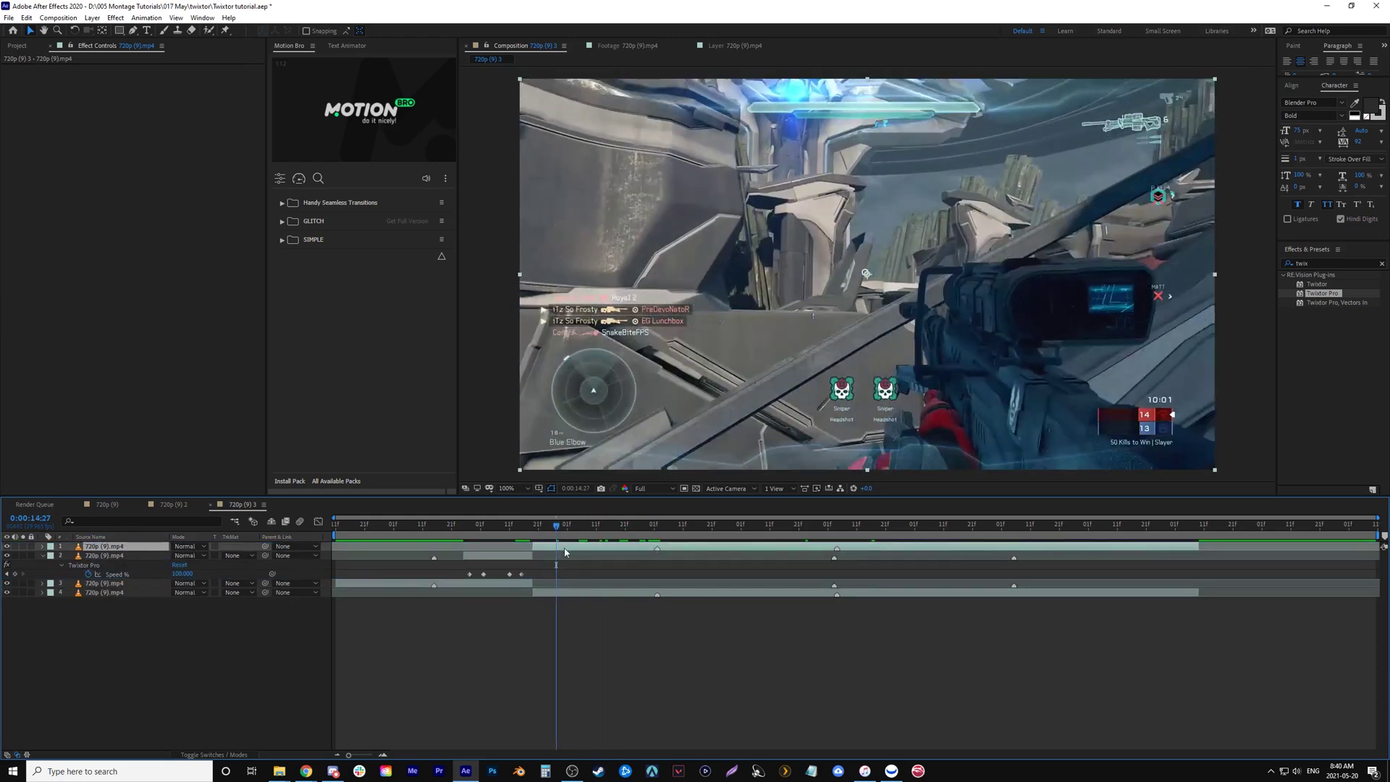
left_click(188, 547)
left_click(210, 357)
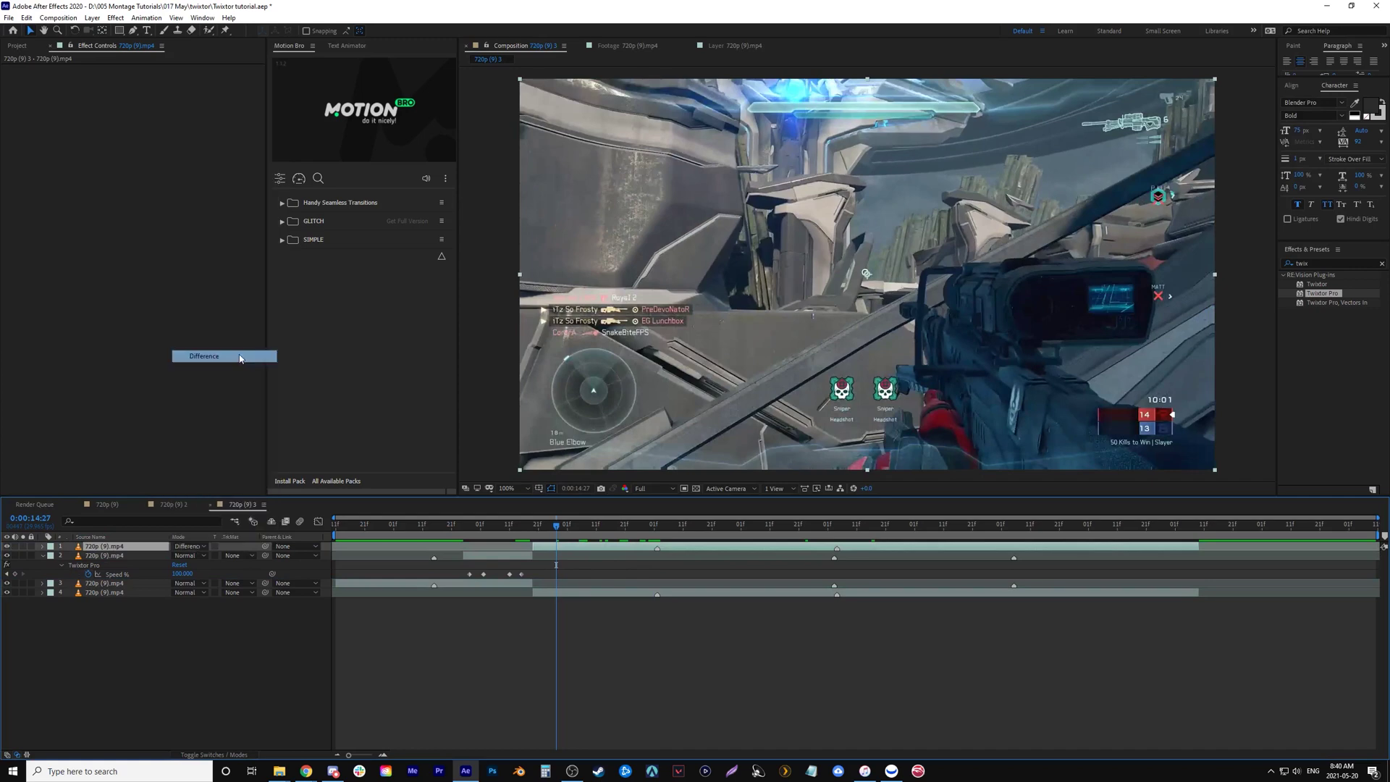
Slide the Difference copy in time until it lines up with the slowed clip near 0:00:14:18
left_click(658, 529)
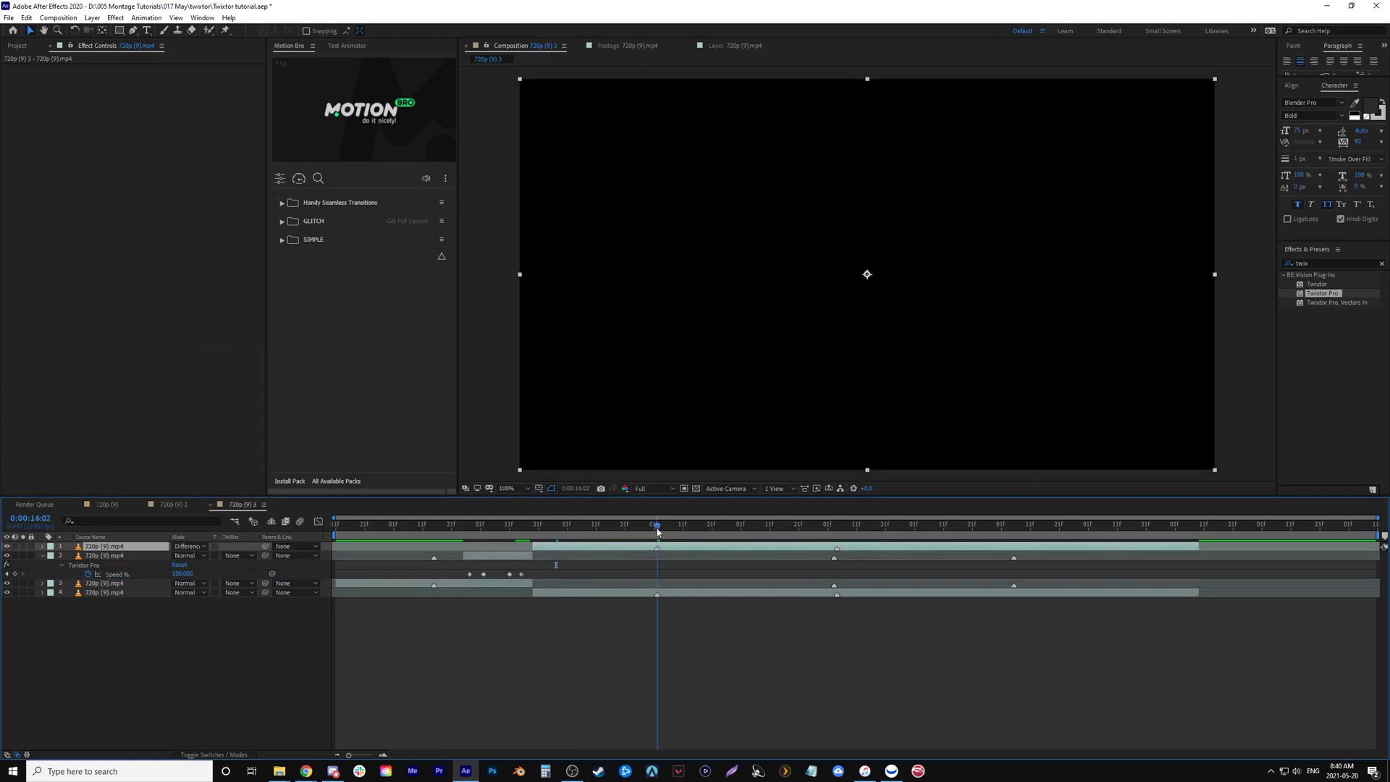
left_click(534, 528)
key("Page_Up")
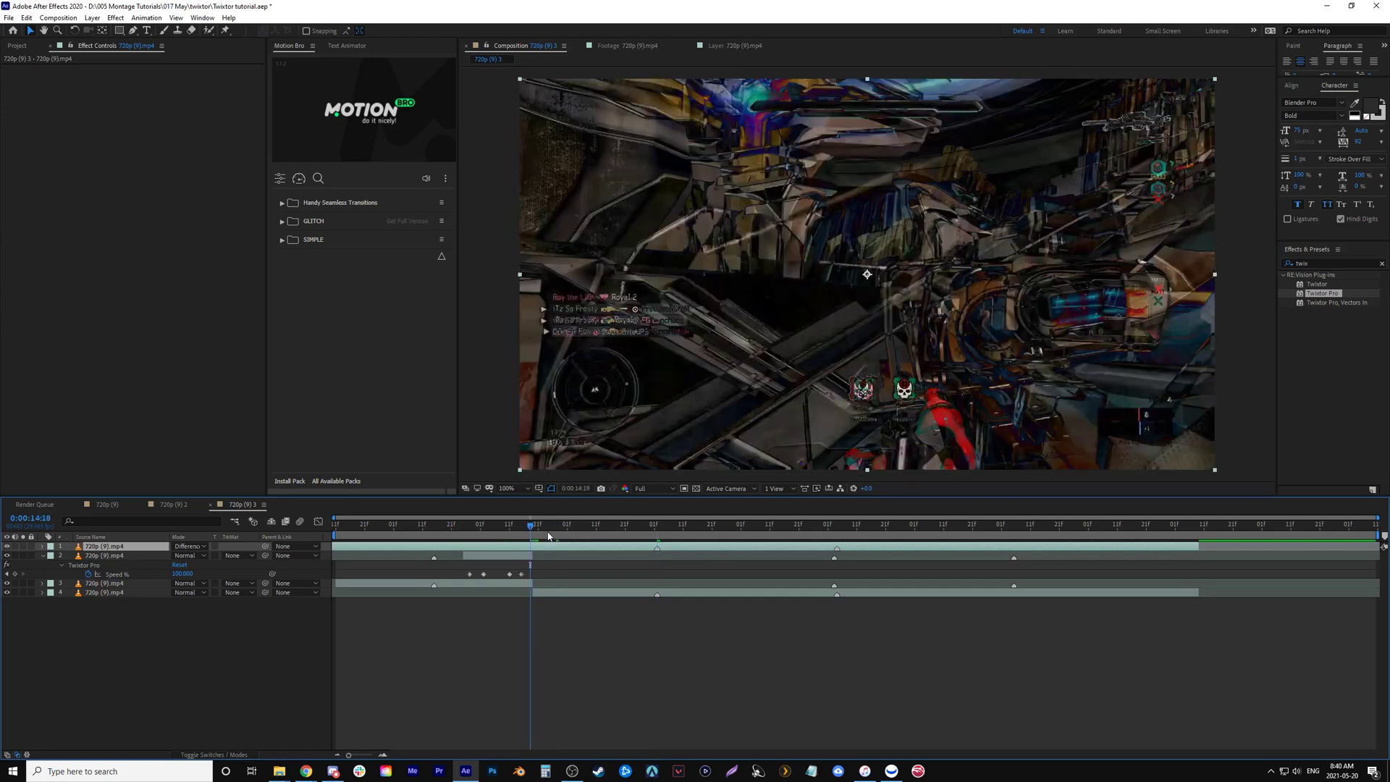
left_click_drag(481, 546, 715, 564)
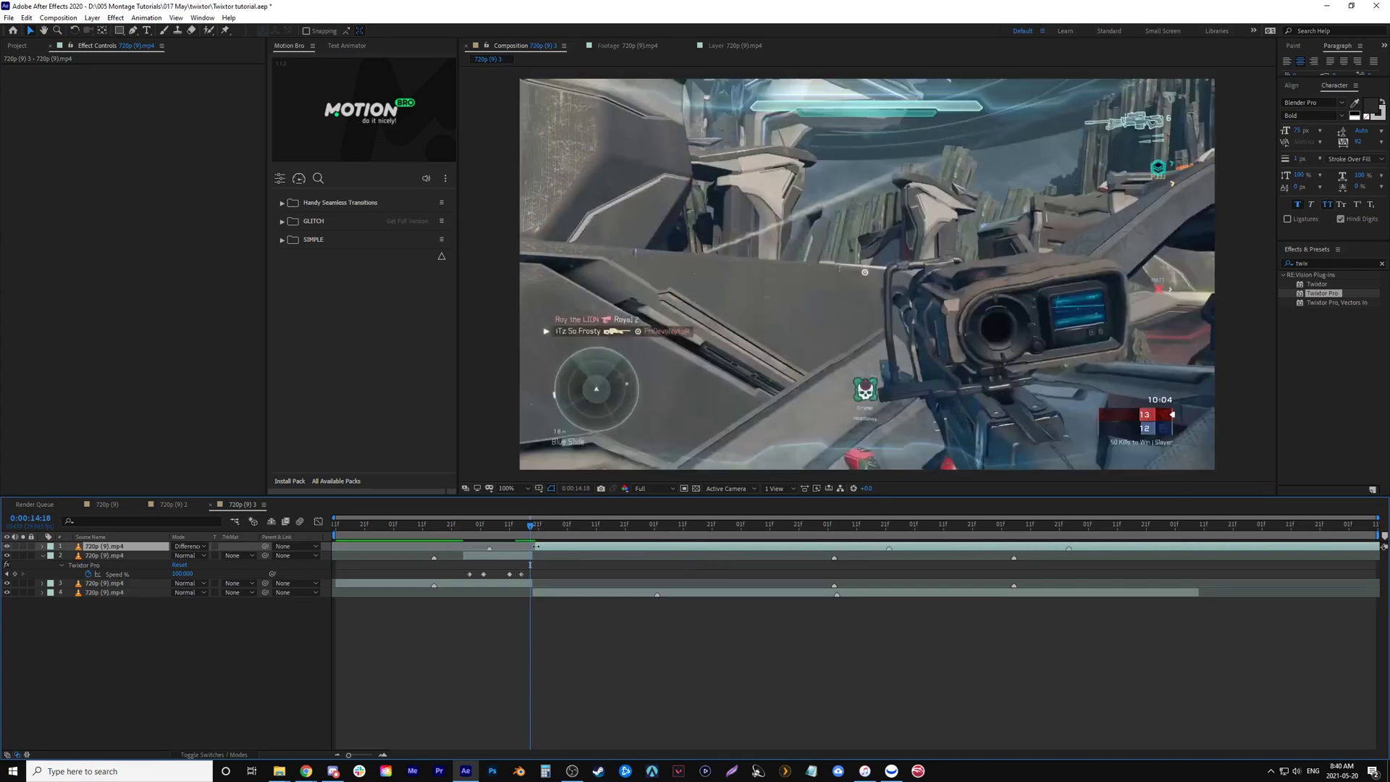
left_click_drag(585, 548, 560, 552)
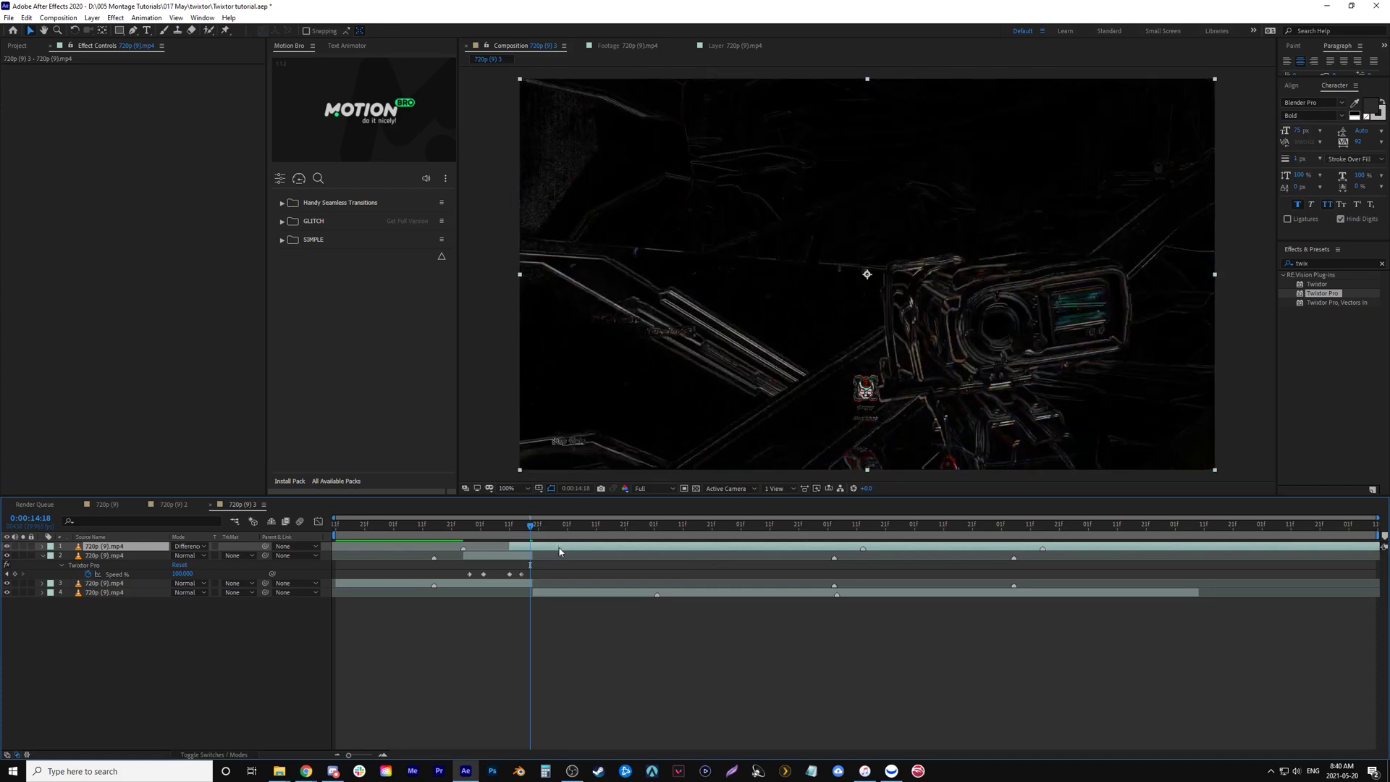
right_click(113, 549)
Enable time remapping on the top layer, add a keyframe, slide it earlier and set Normal blending
mouse_move(217, 295)
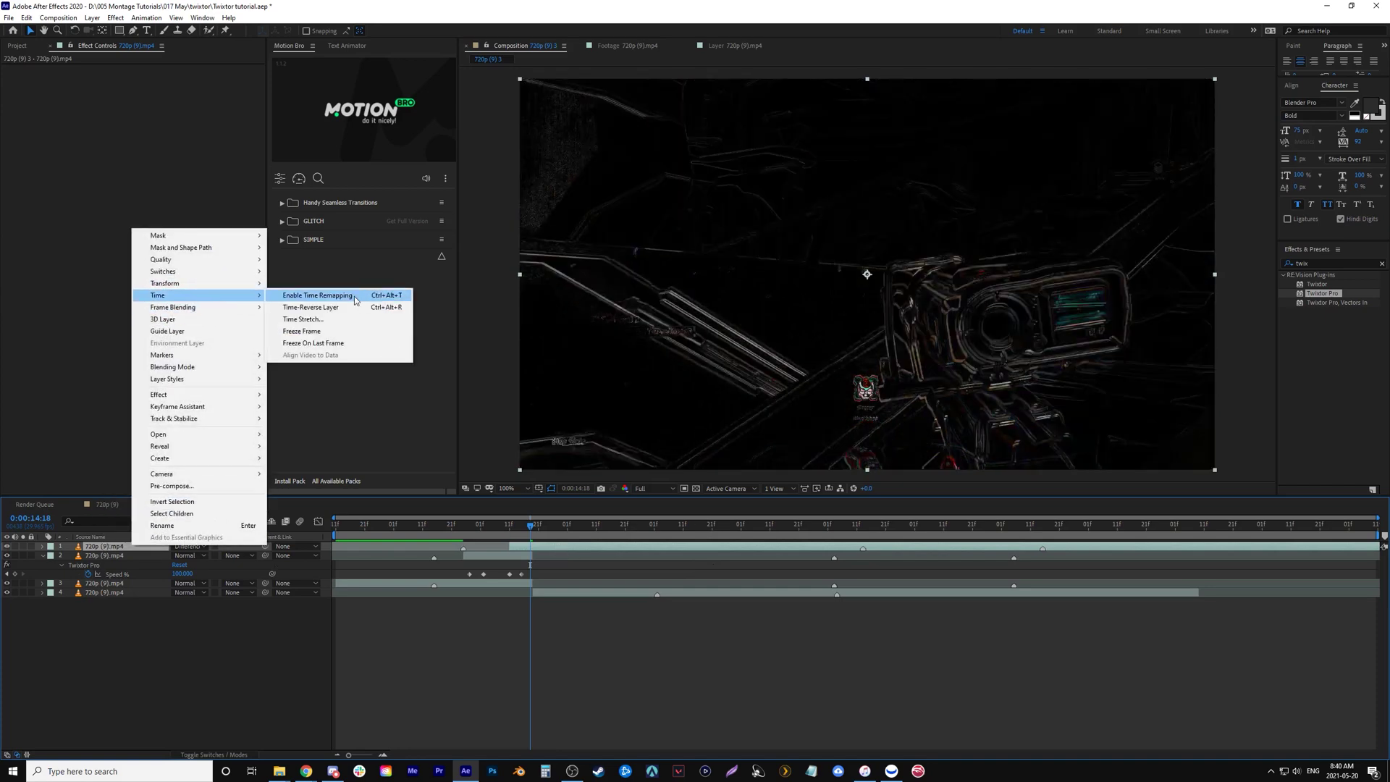
left_click(355, 295)
left_click(16, 555)
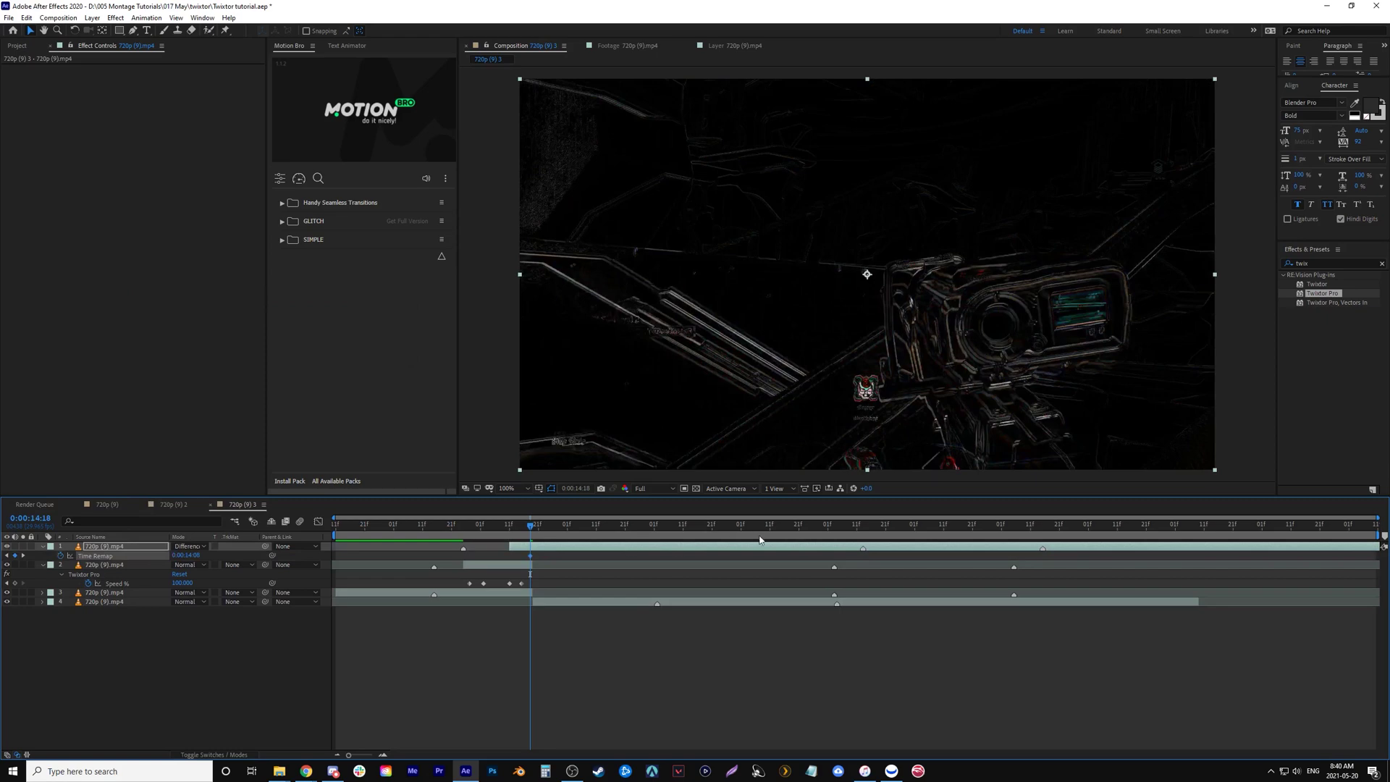
left_click_drag(760, 540, 675, 548)
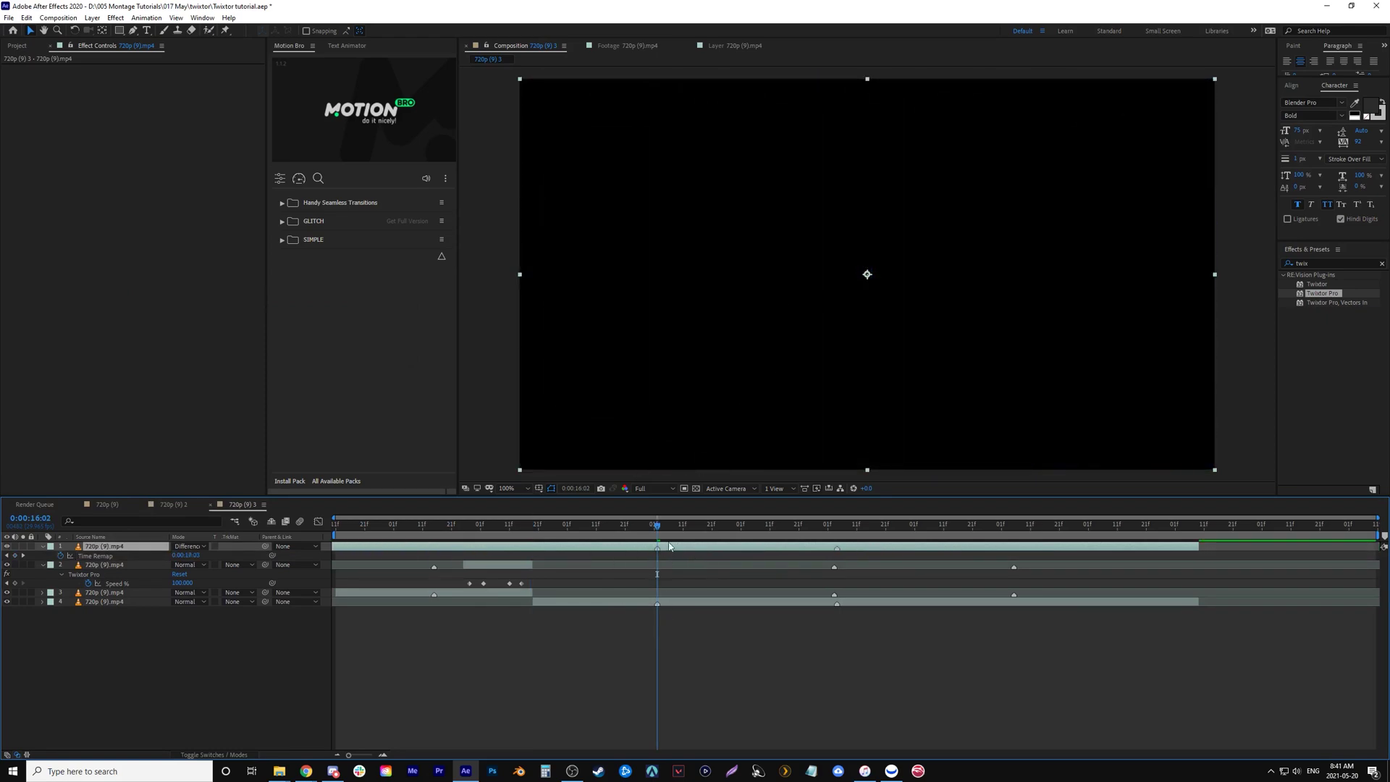
left_click(189, 547)
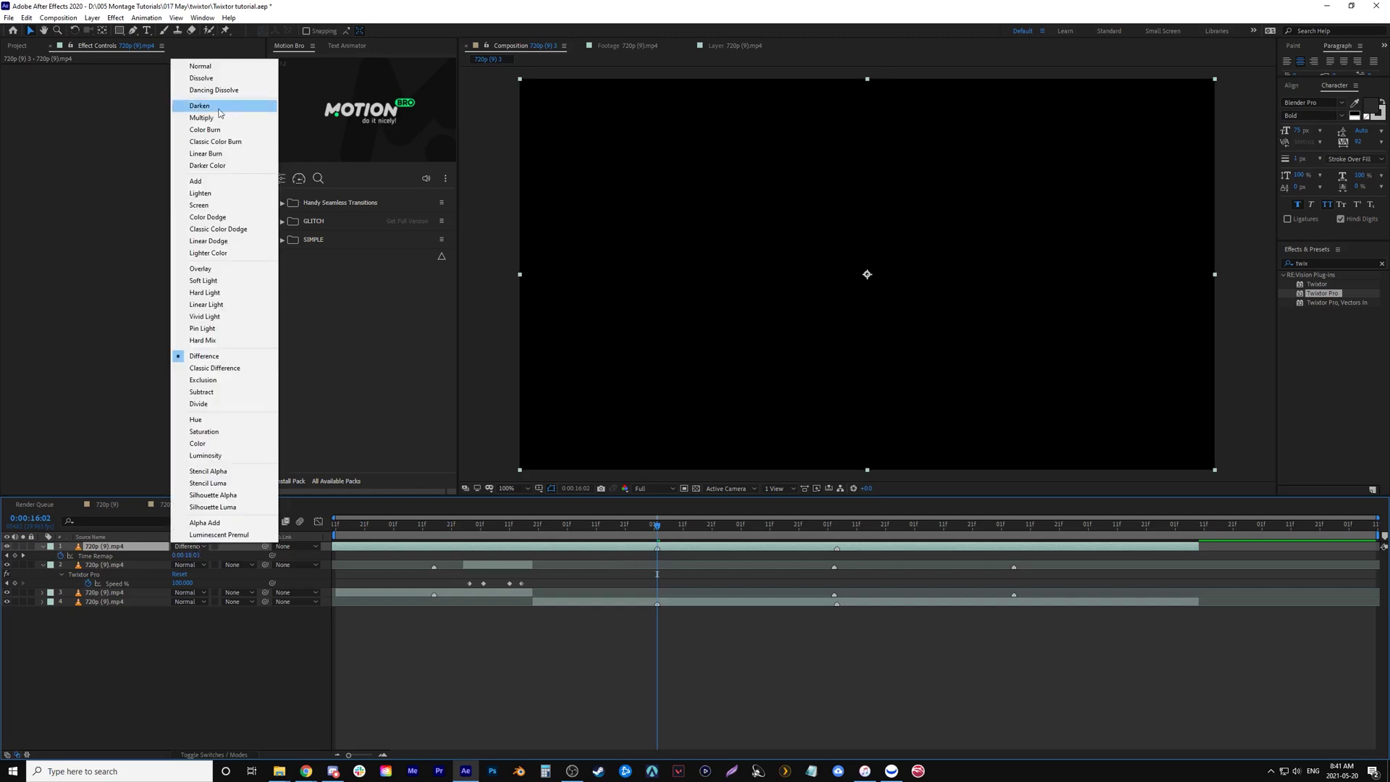
left_click(231, 67)
Realign the top layer and its Time Remap keyframe near 0:00:15:04, switching its blending back to Difference
left_click_drag(537, 538, 578, 543)
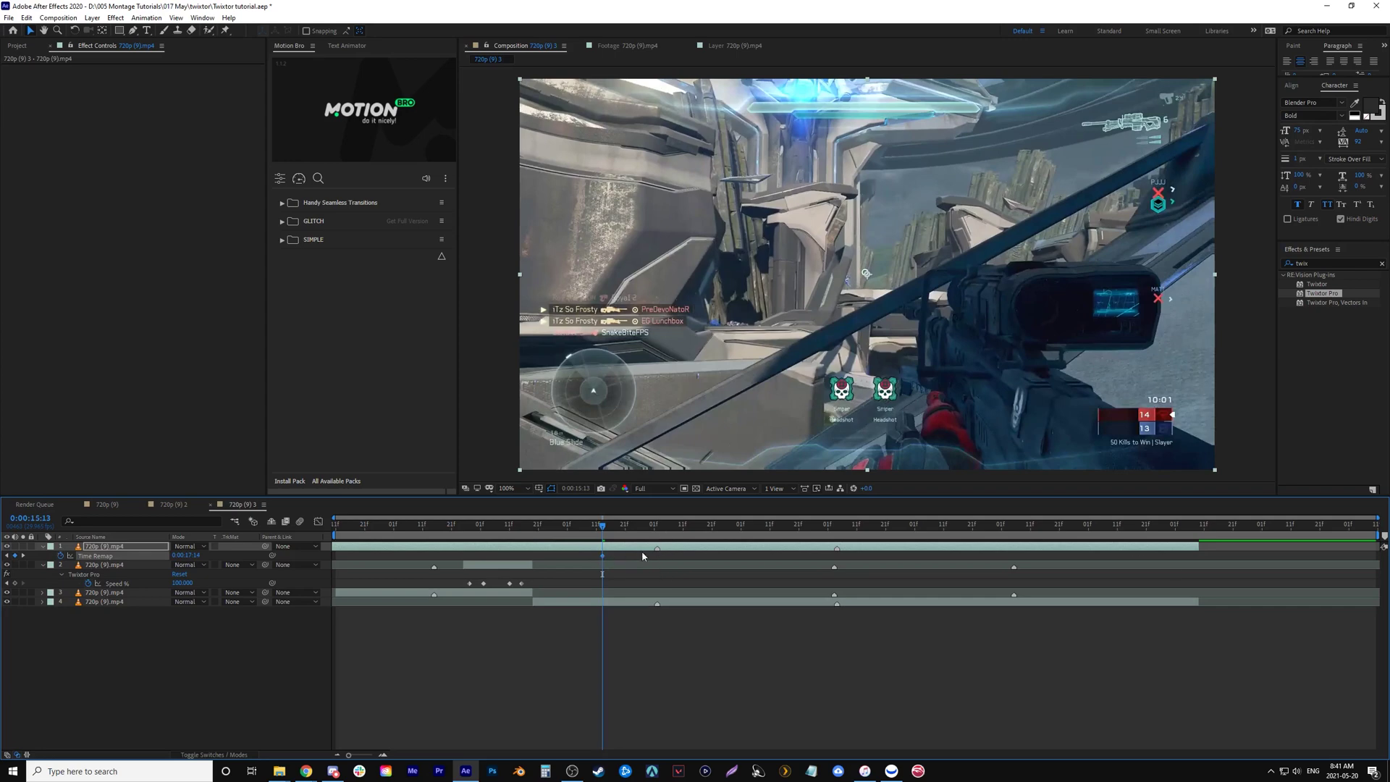
left_click_drag(630, 553, 812, 554)
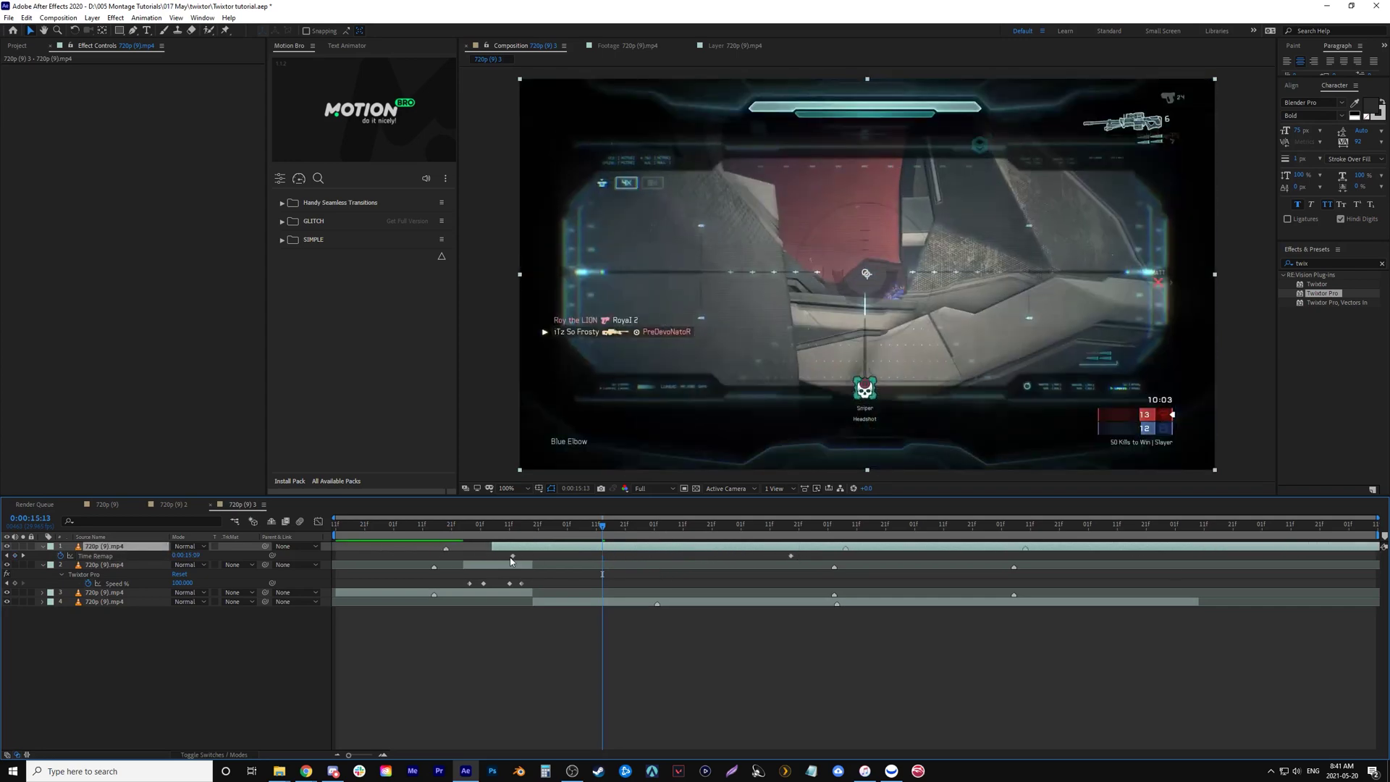
mouse_move(510, 561)
left_mouse_down()
mouse_move(642, 557)
mouse_move(506, 549)
left_mouse_up()
left_click(656, 527)
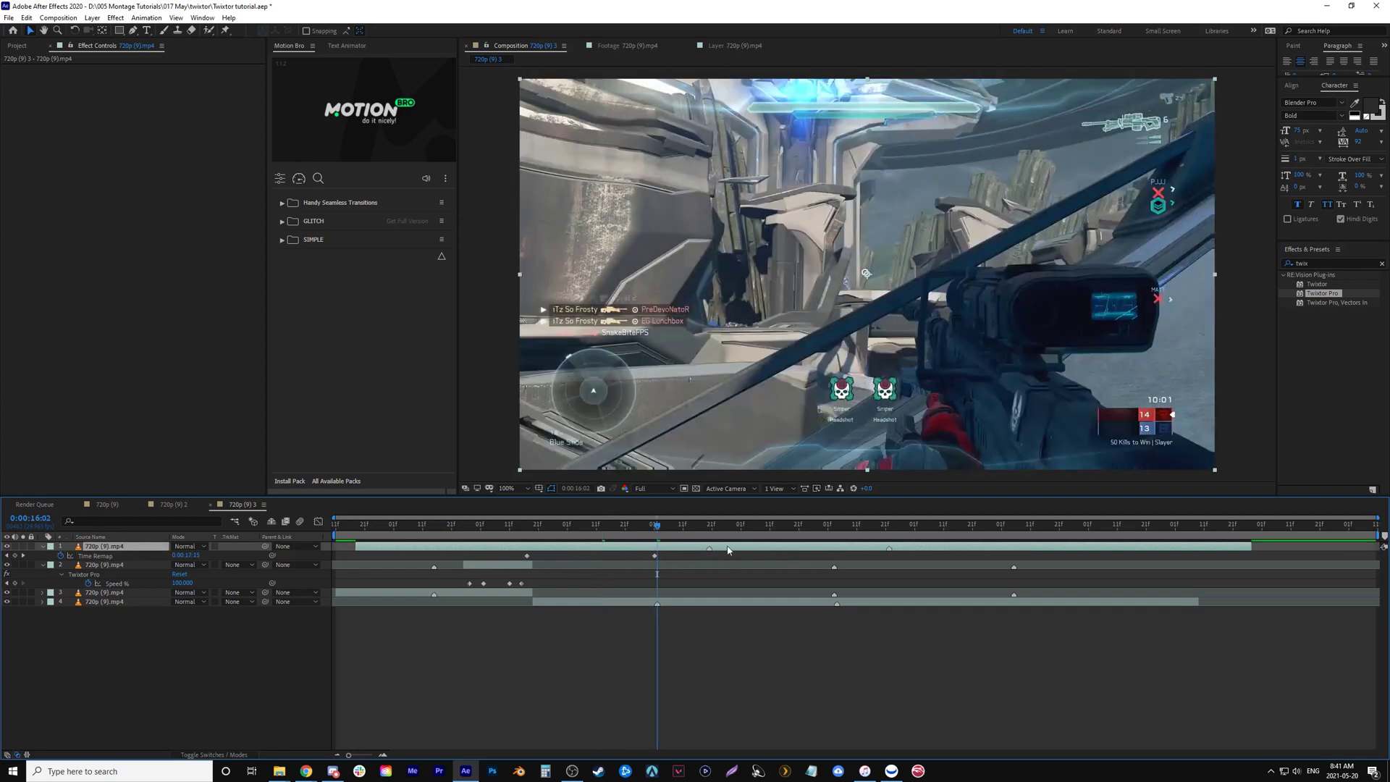
left_click_drag(728, 551, 674, 557)
left_click(199, 547)
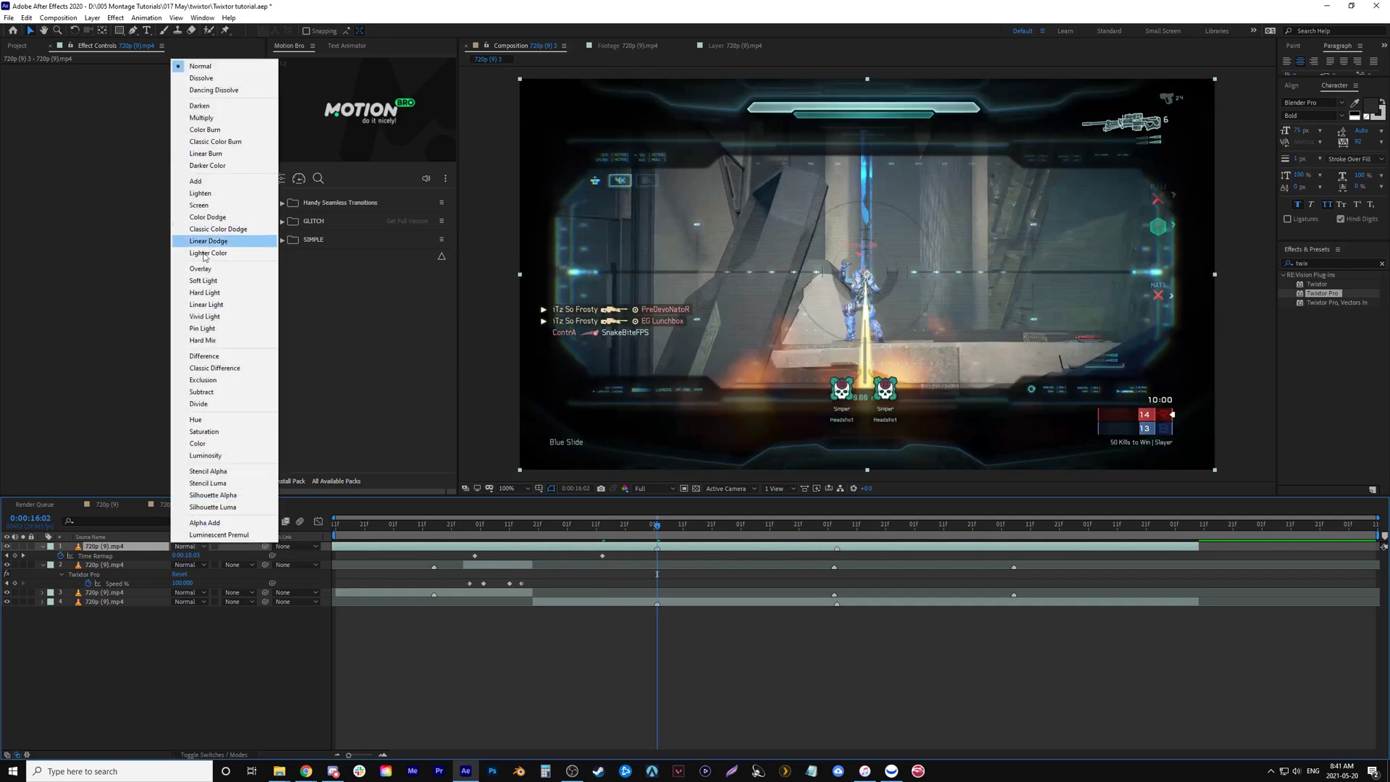
left_click(210, 356)
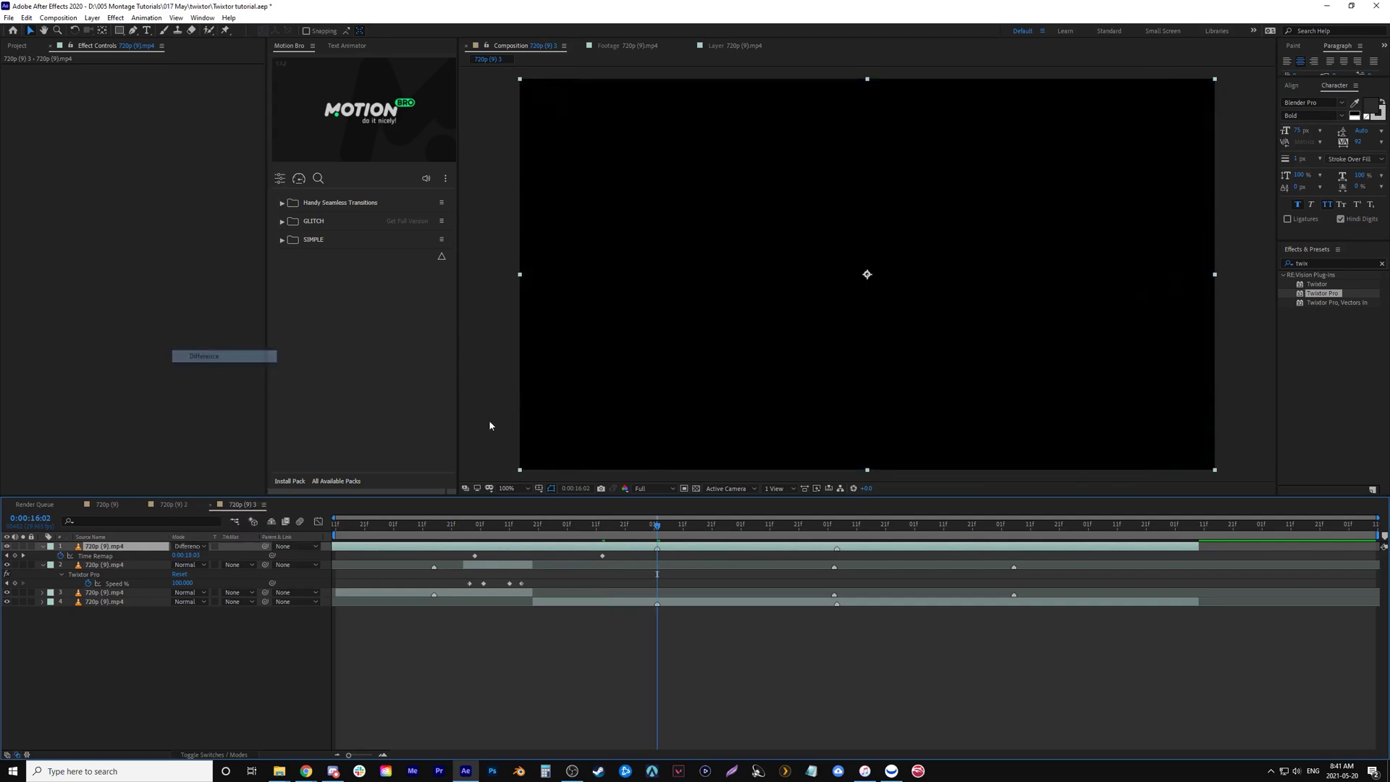
At 0:00:14:18, snap the keyframe there, split the layer, delete the extra copy and restore Normal blending
left_click(534, 538)
left_click(532, 538)
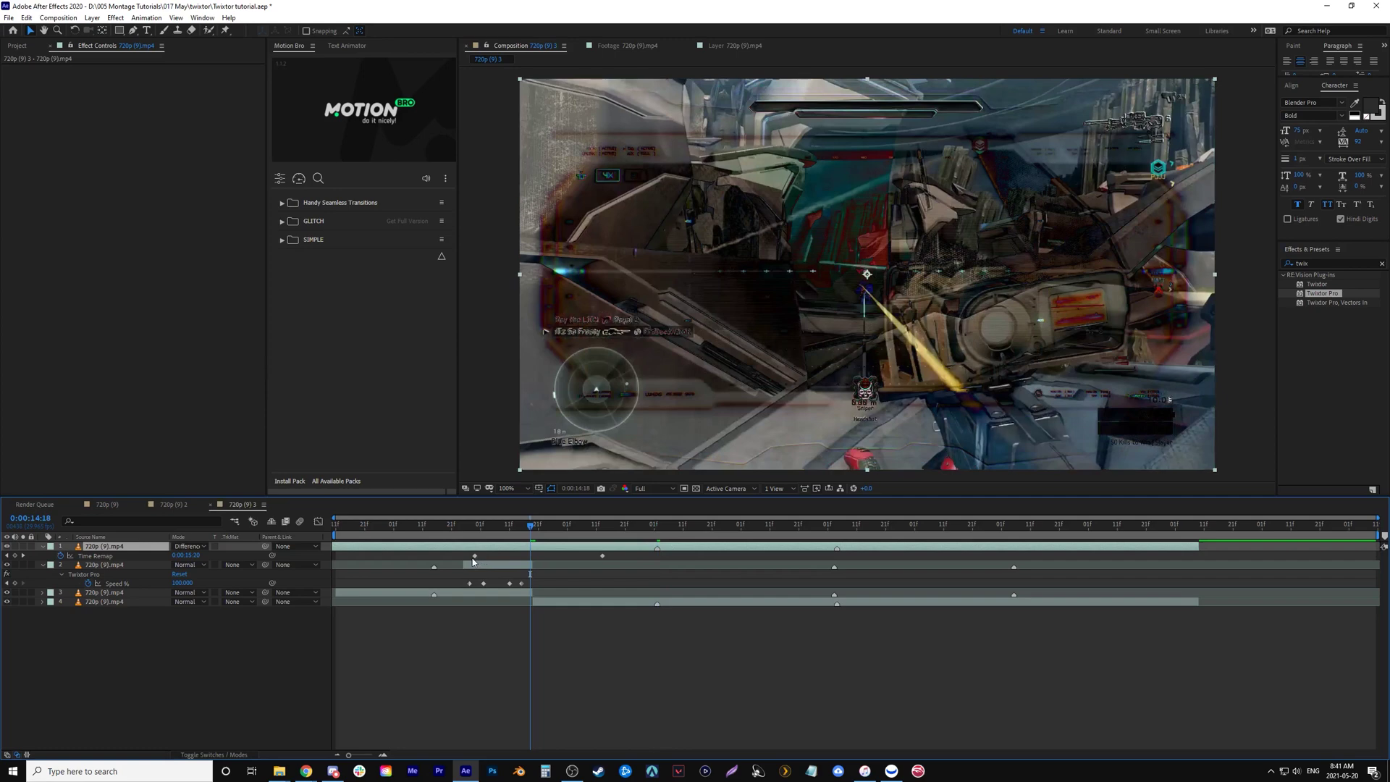
left_click_drag(475, 556, 530, 556)
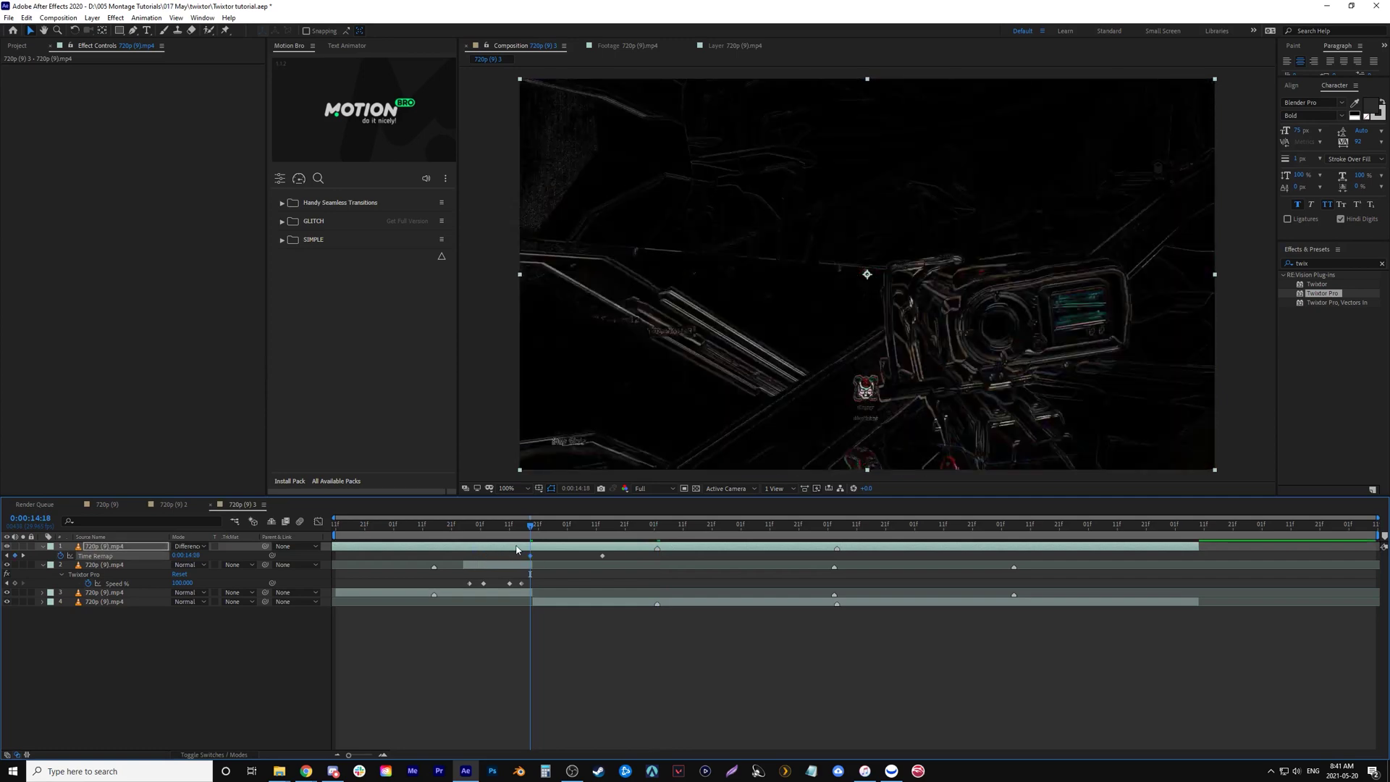
key("ctrl+shift+d")
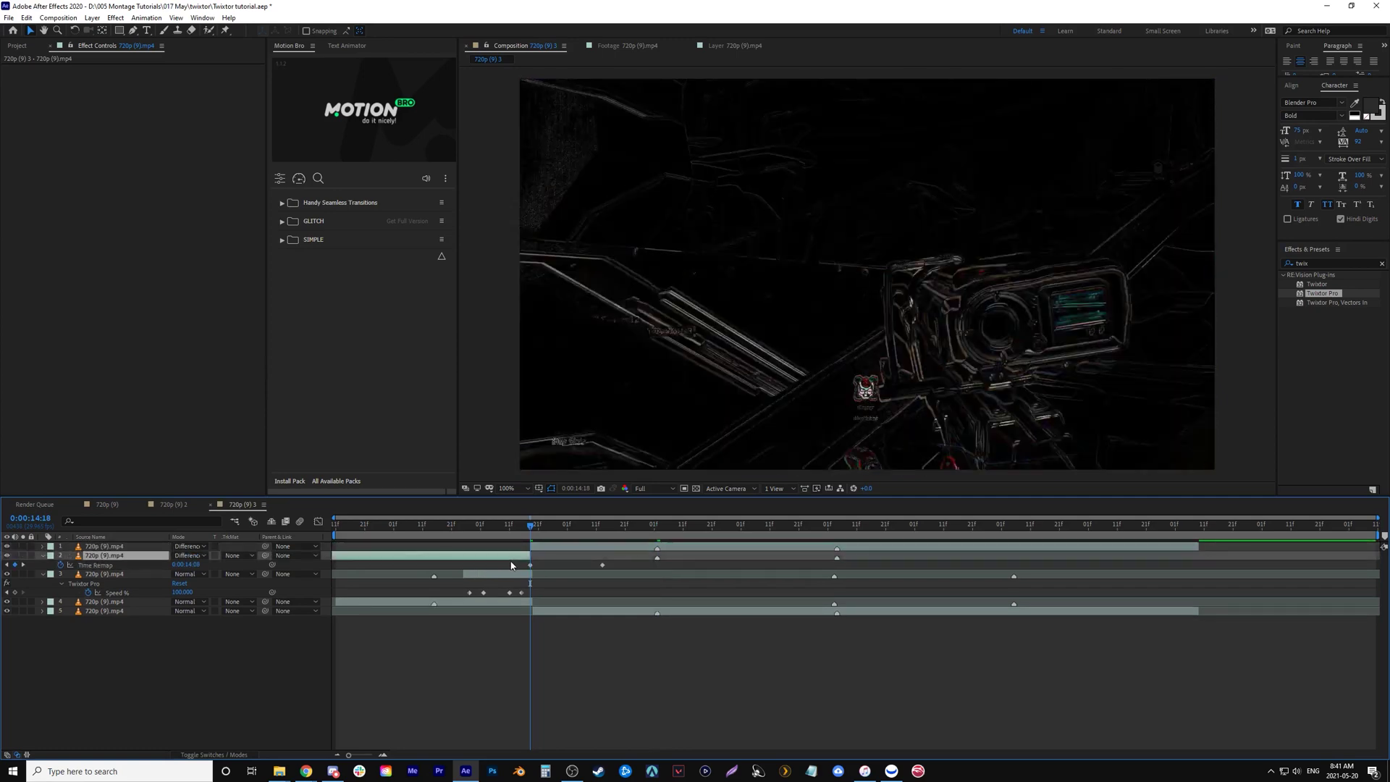
key("Delete")
left_click(550, 550)
left_click(189, 546)
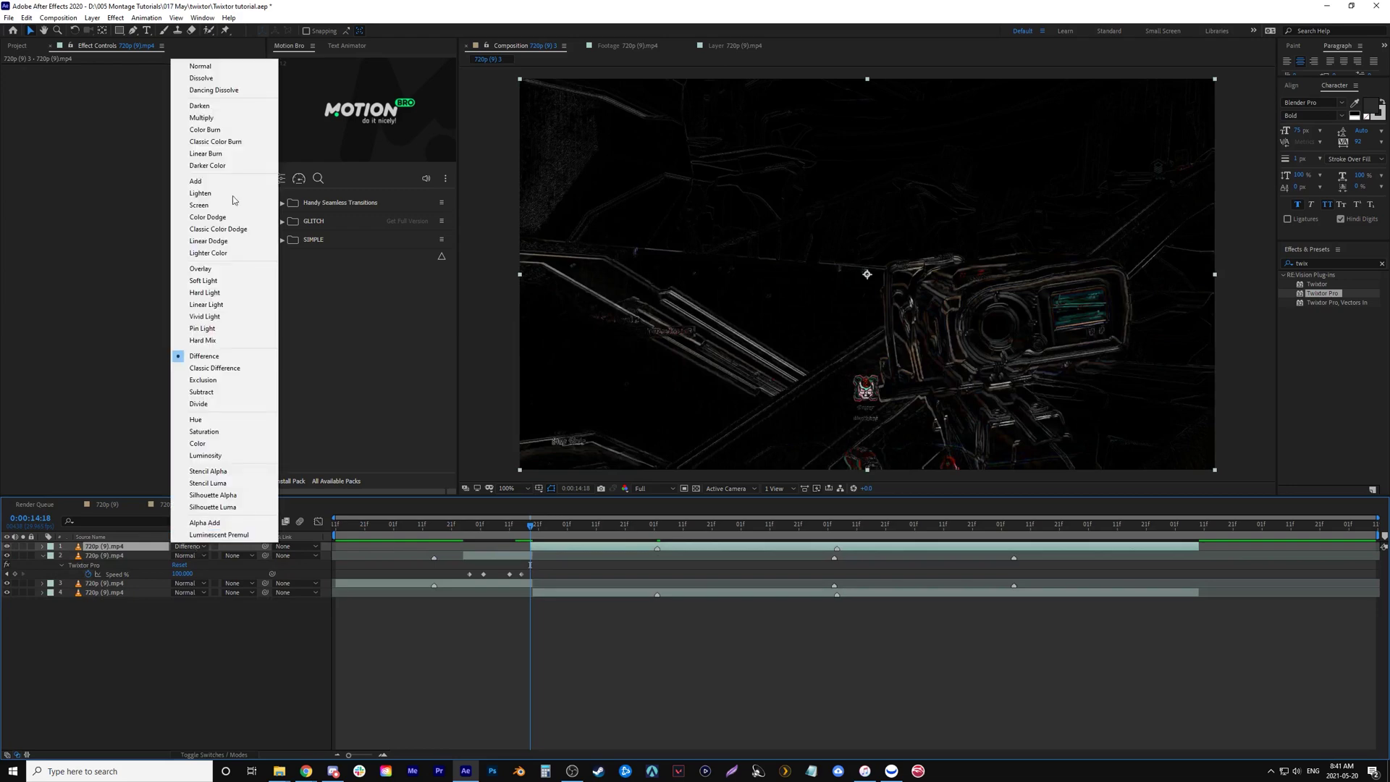
left_click(201, 67)
Reveal the top layer's Time Remap keyframes, preview from 0:00:13:12 to 0:00:15:13, and show their speed graph
left_click(493, 533)
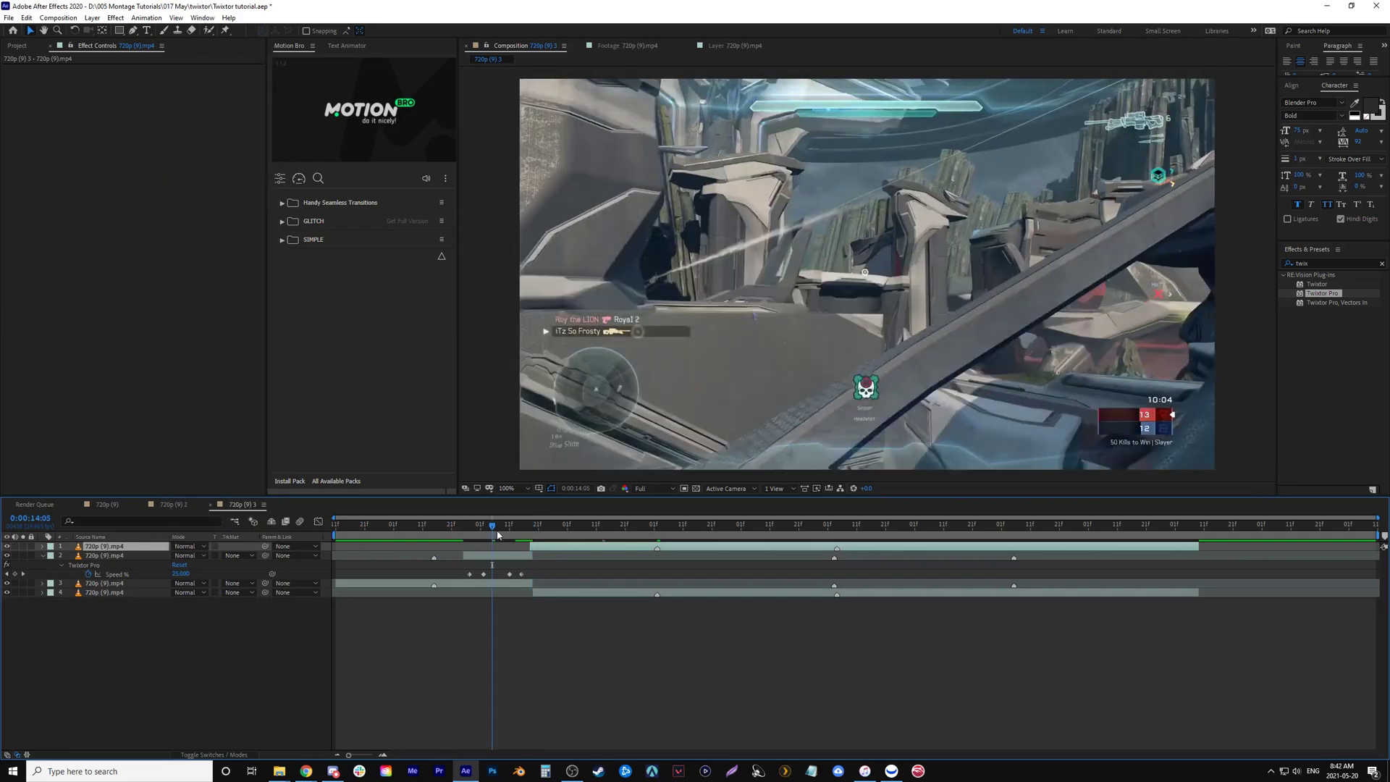
key("u")
key("space")
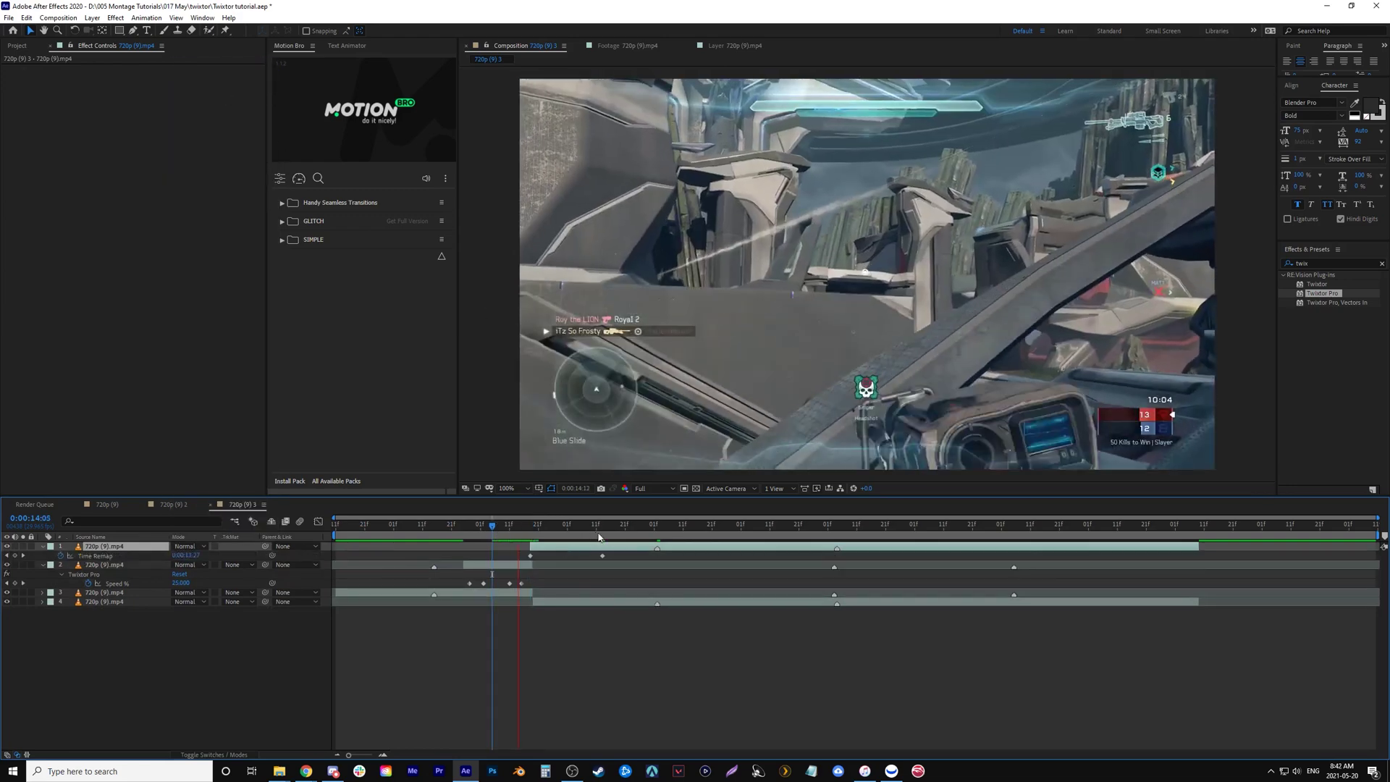
key("space")
key("space")
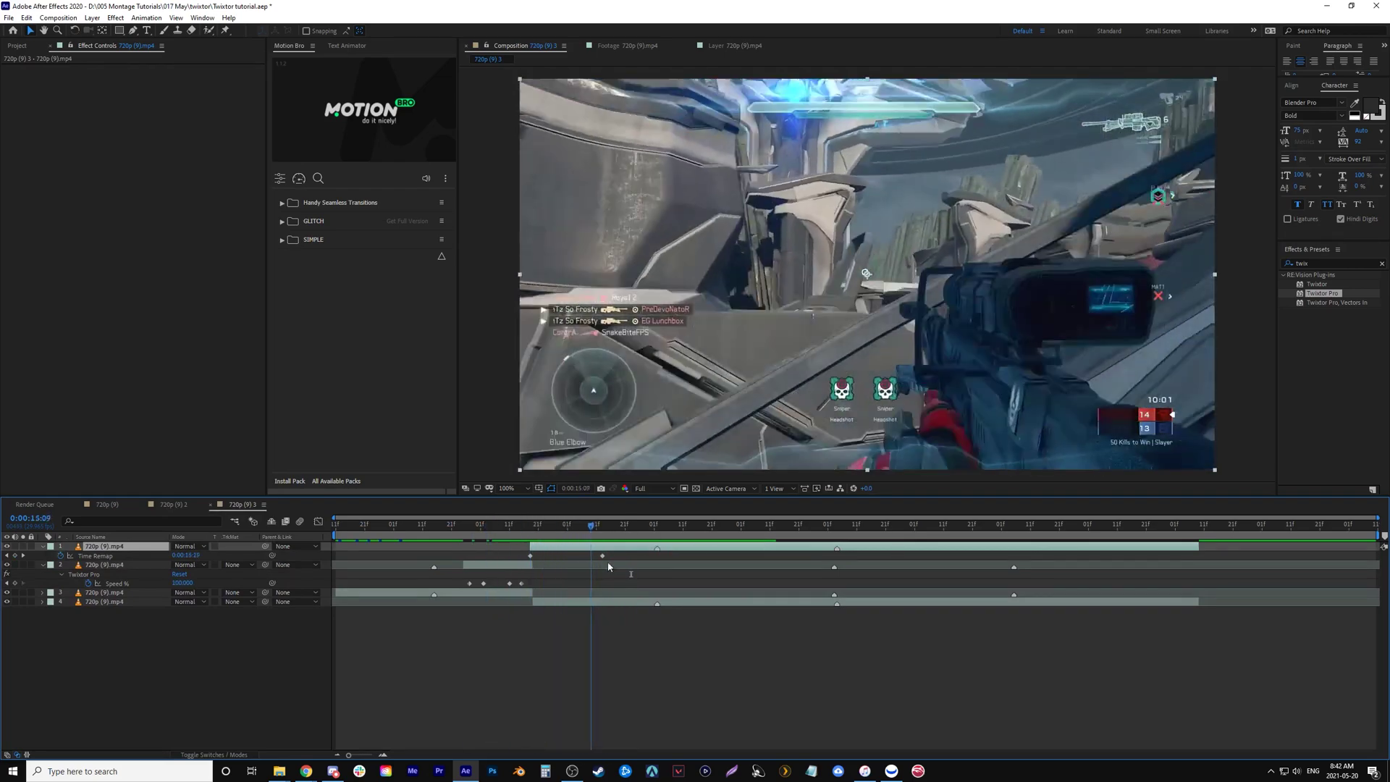
left_click(425, 575)
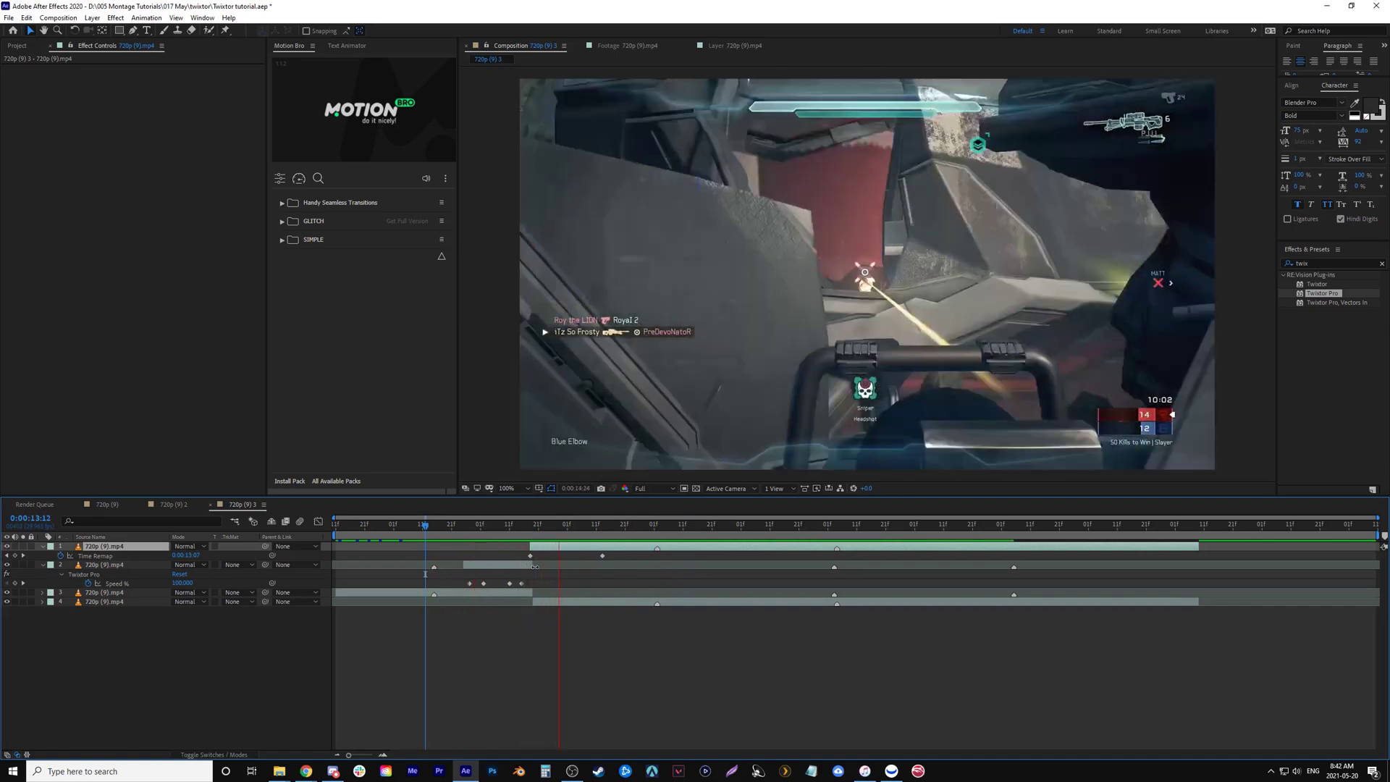
left_click(431, 529)
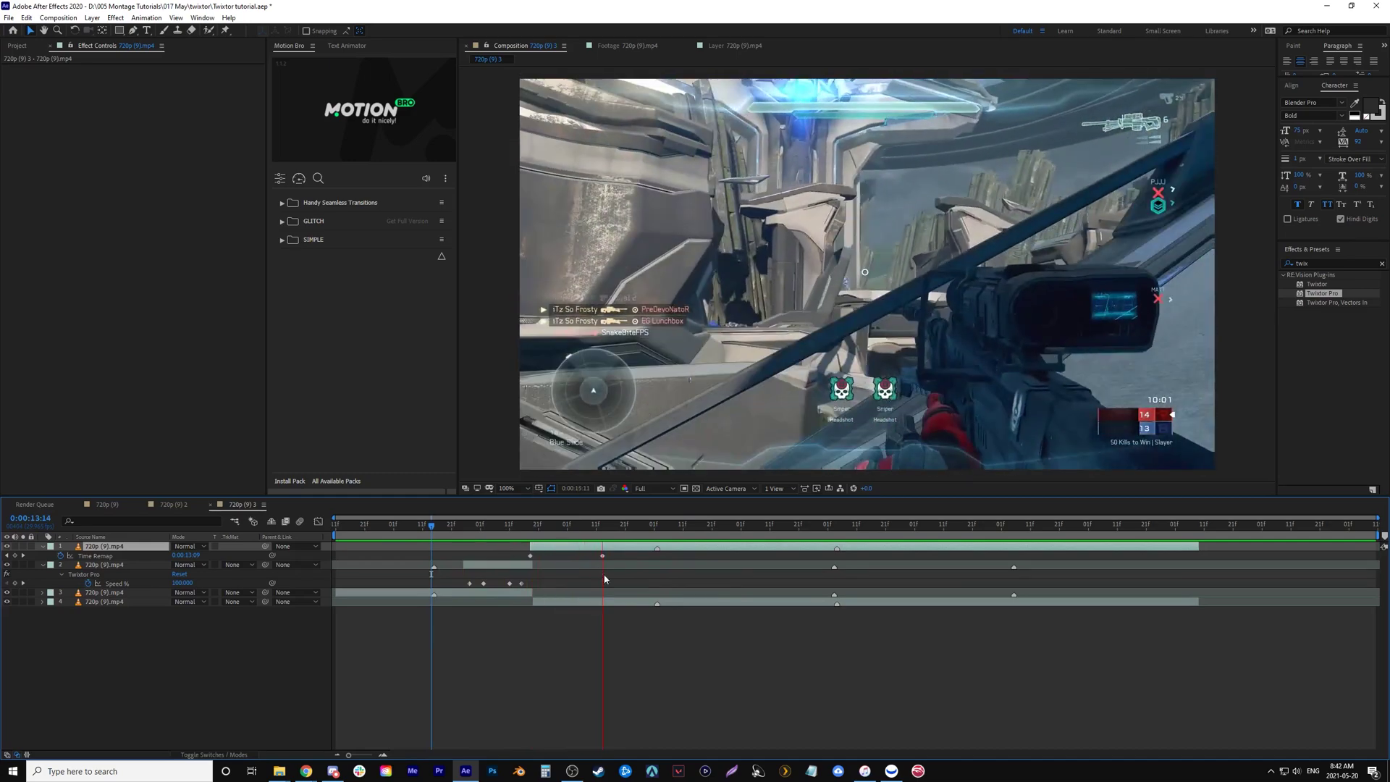
left_click_drag(604, 529, 527, 568)
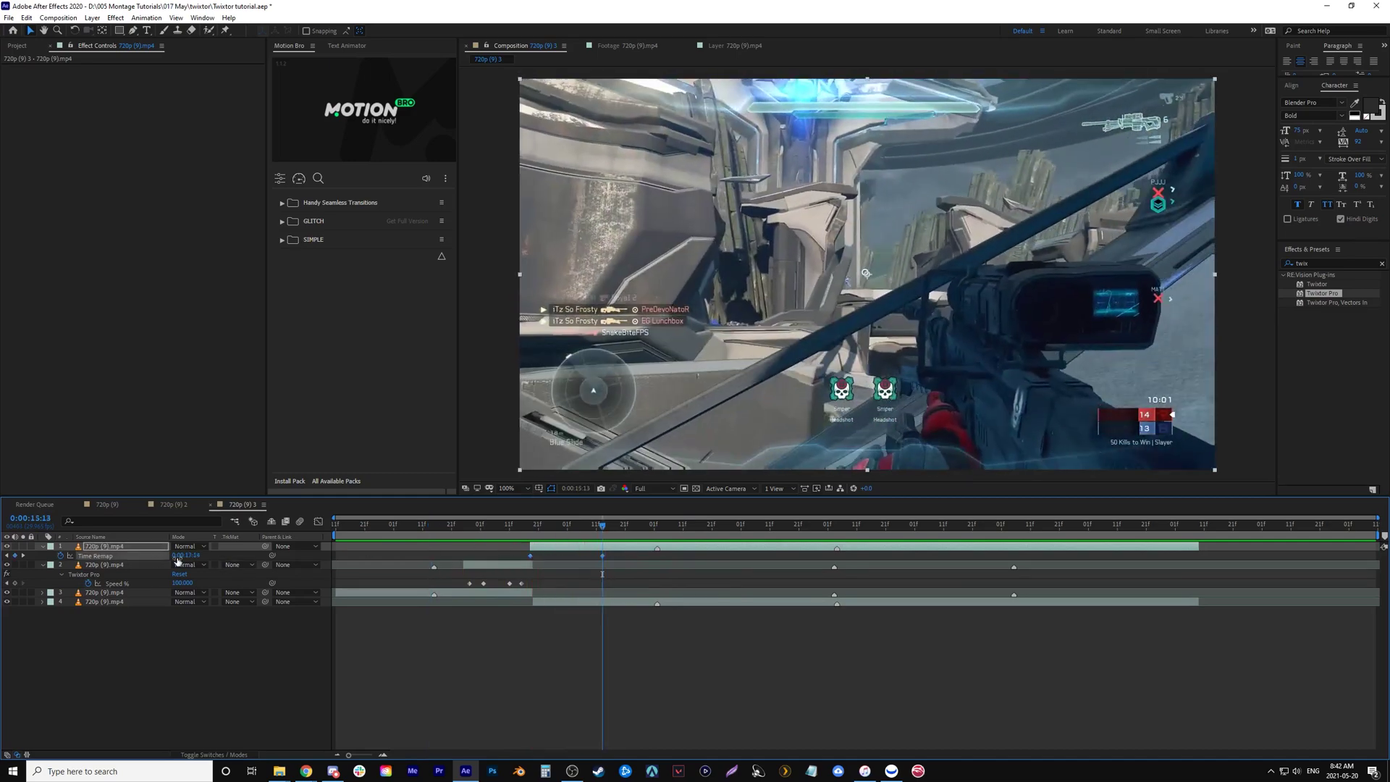
left_click(321, 521)
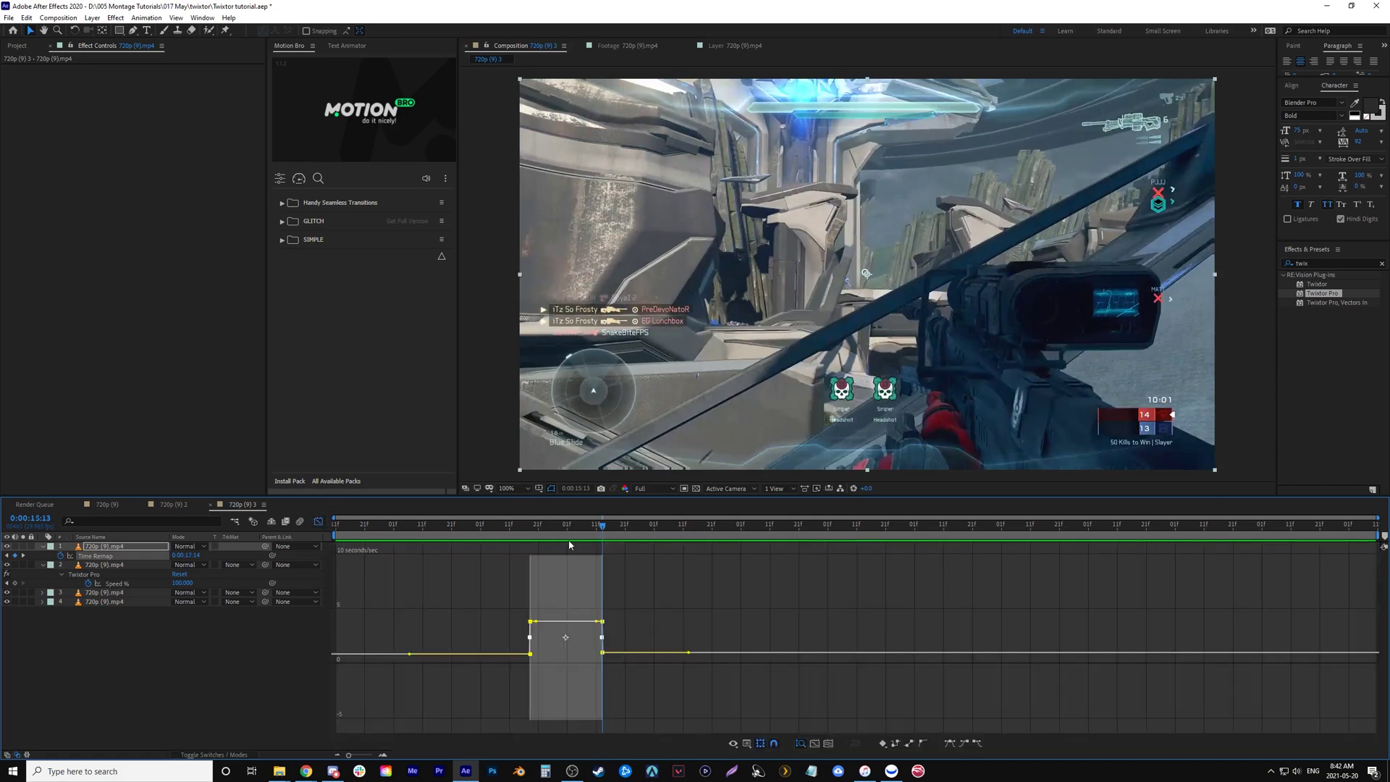
Drag the Time Remap speed curve into a steep spike that peaks just left of the second keyframe
left_click(636, 611)
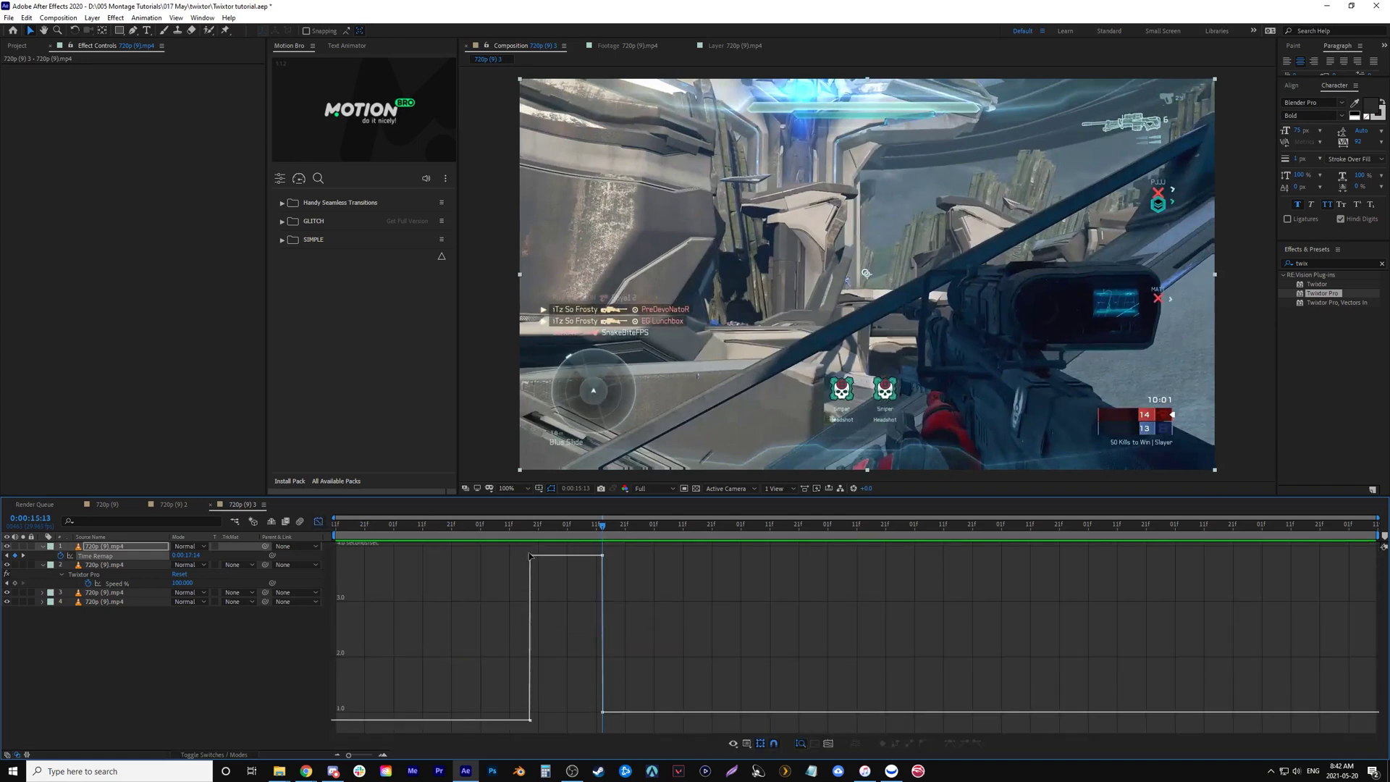
left_click_drag(533, 577, 548, 713)
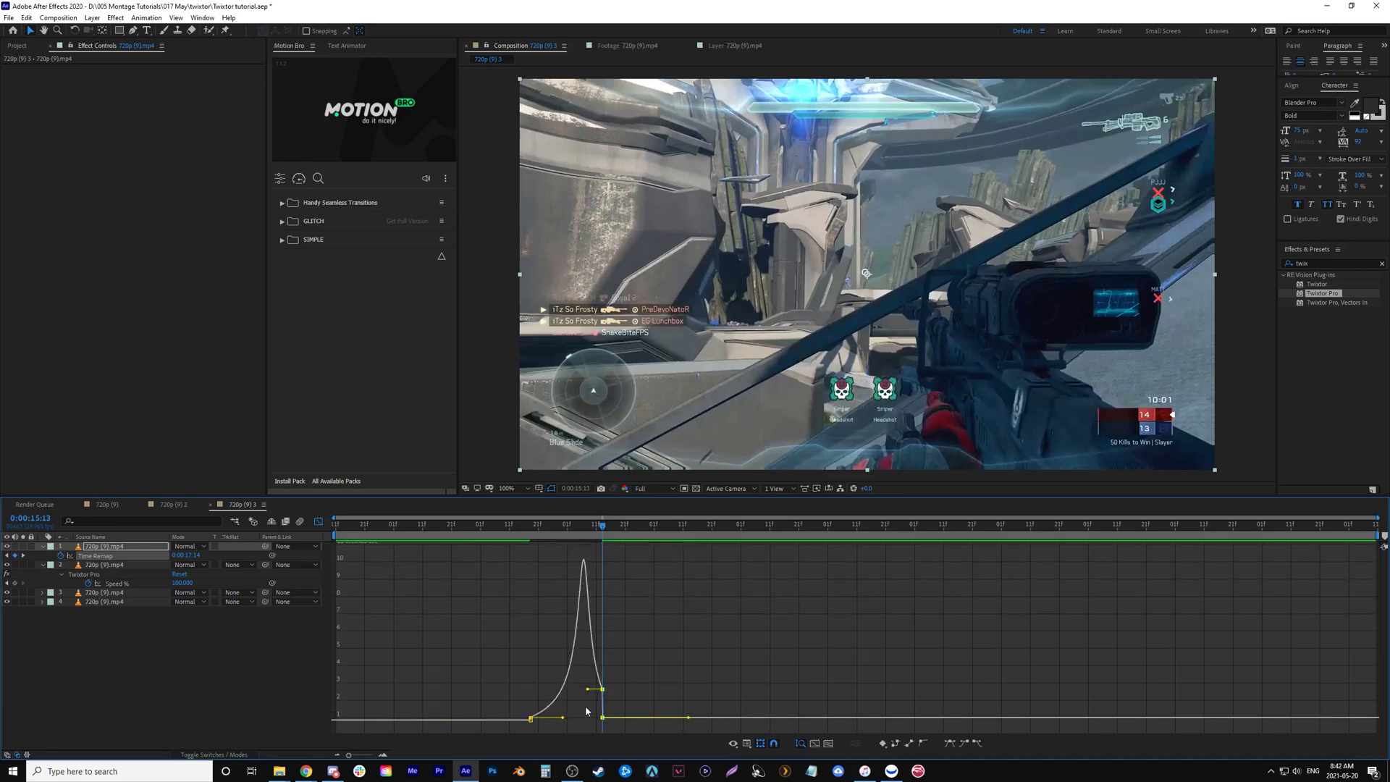
left_click_drag(587, 711, 583, 726)
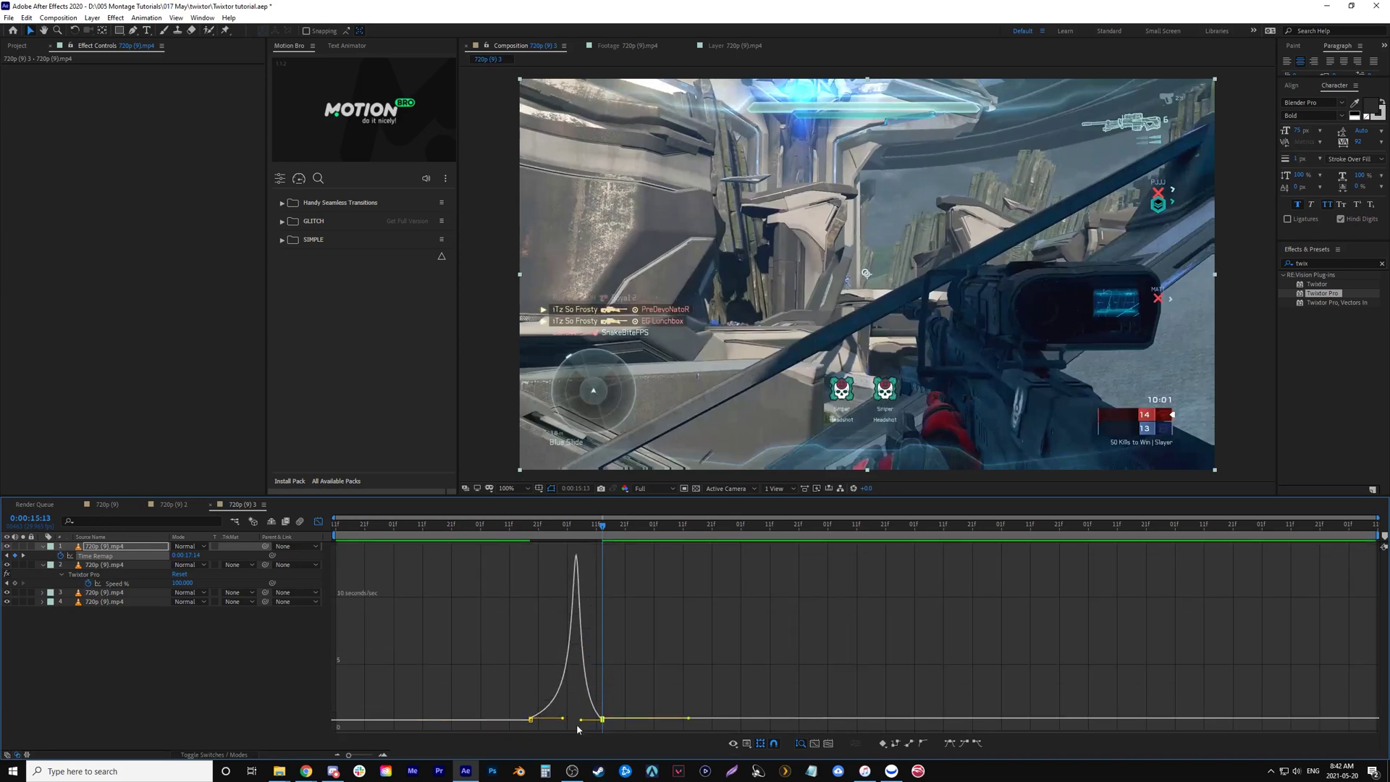
left_click_drag(564, 721, 554, 718)
left_click(532, 716)
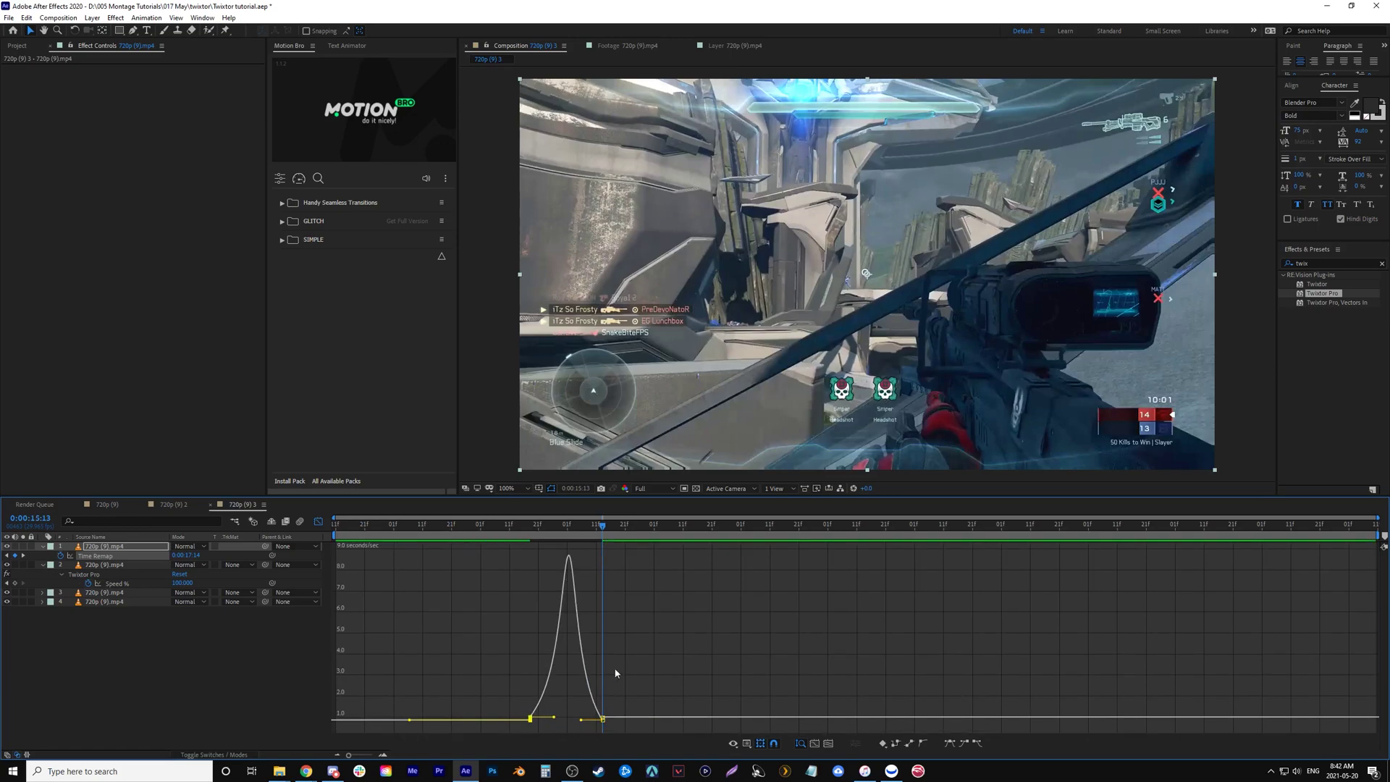
Back in the layer view, preview the speed ramp from 0:00:12:25 and 0:00:12:16, then select the Twixtor layer
left_click(319, 521)
left_click(376, 525)
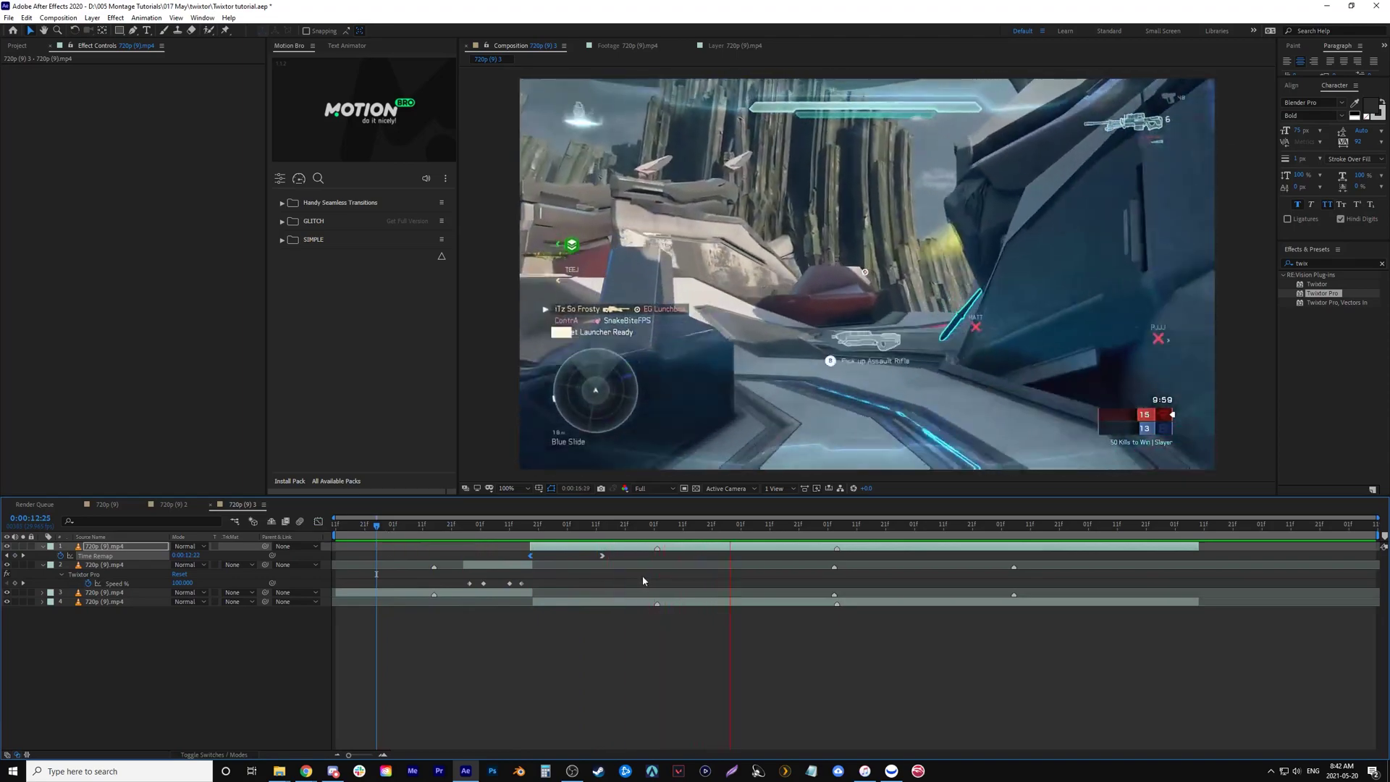
key("space")
left_click_drag(579, 532, 379, 561)
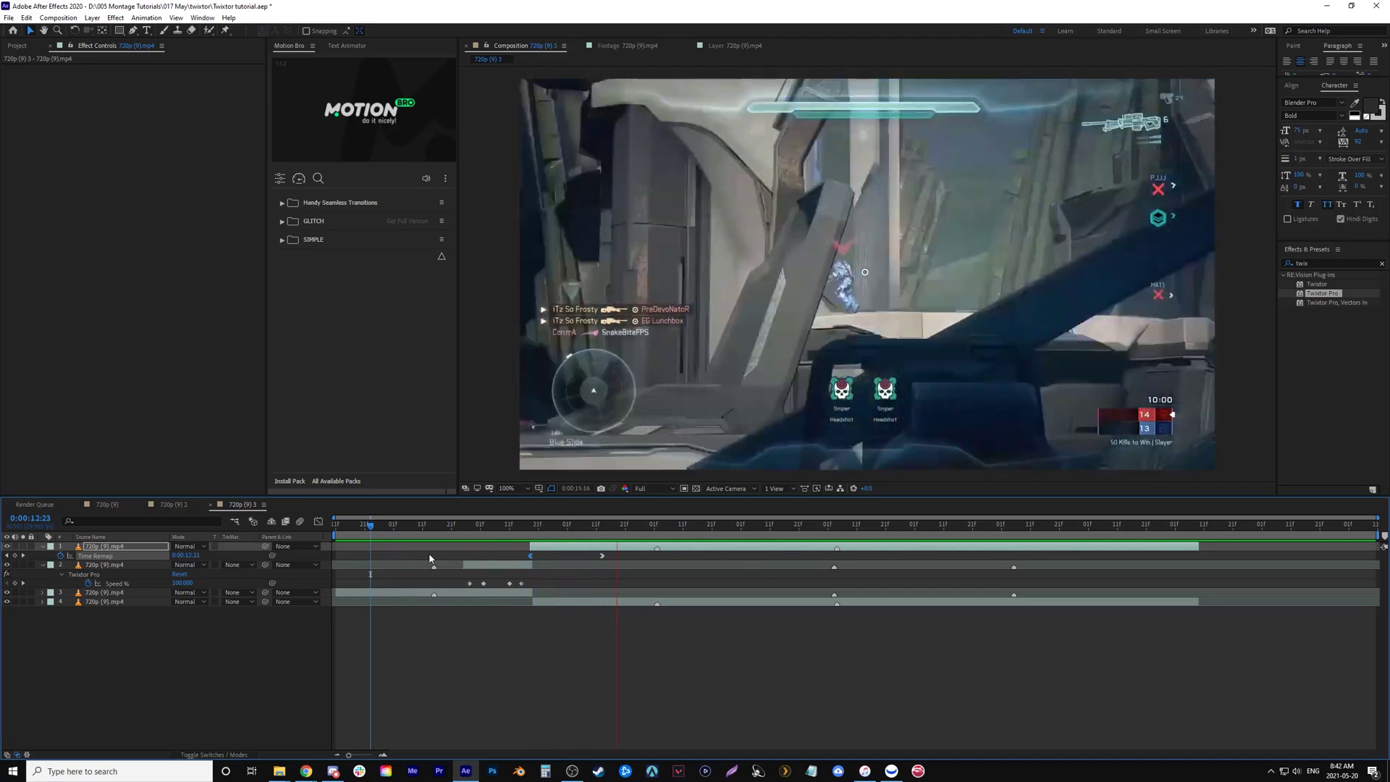
left_click(352, 525)
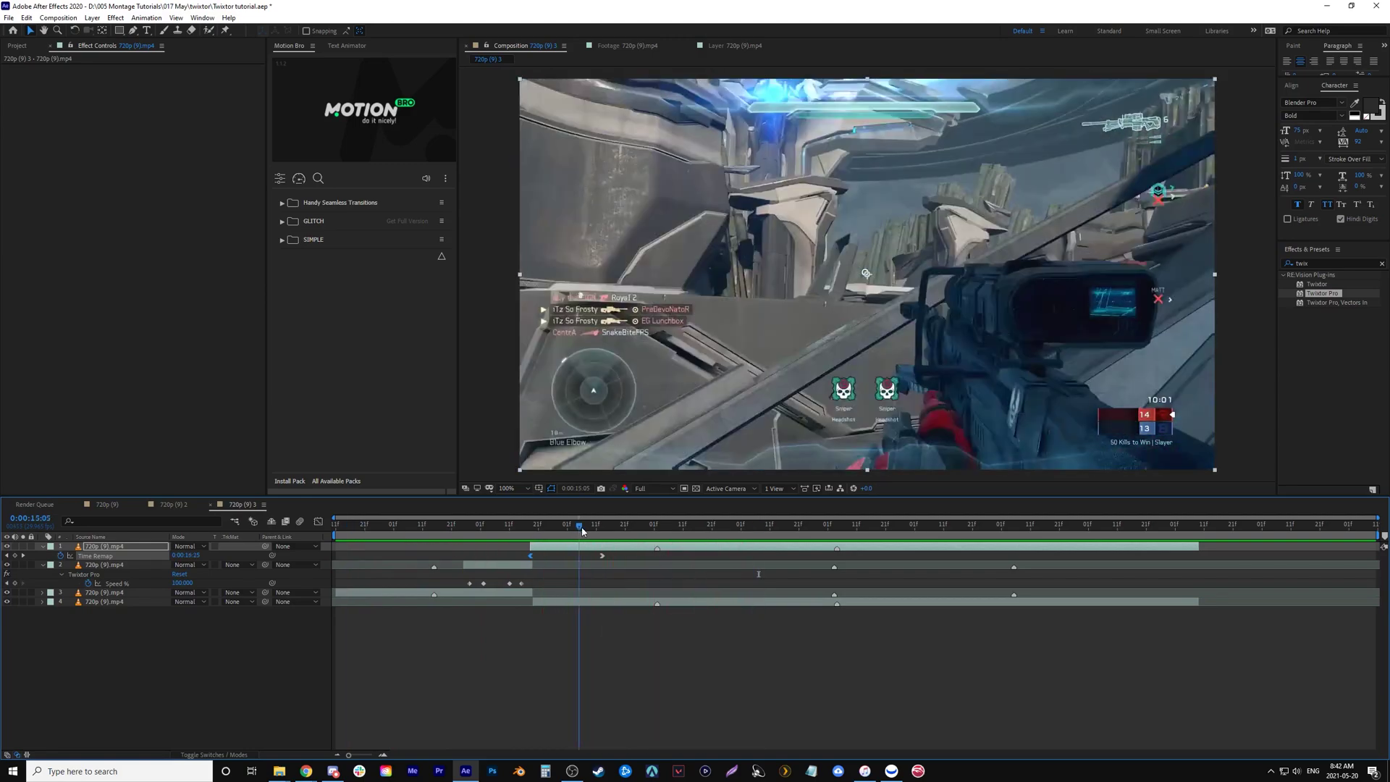
left_click(497, 524)
left_click(488, 566)
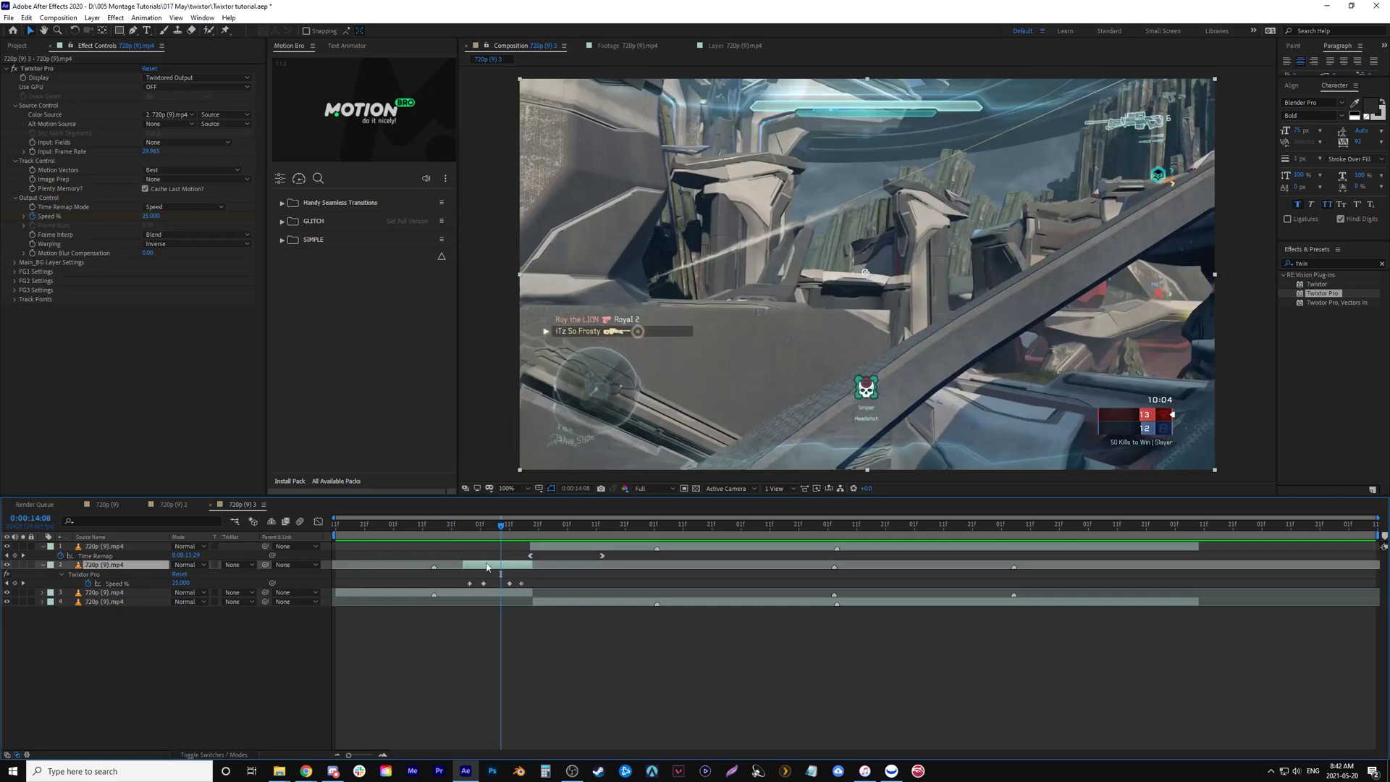
key("space")
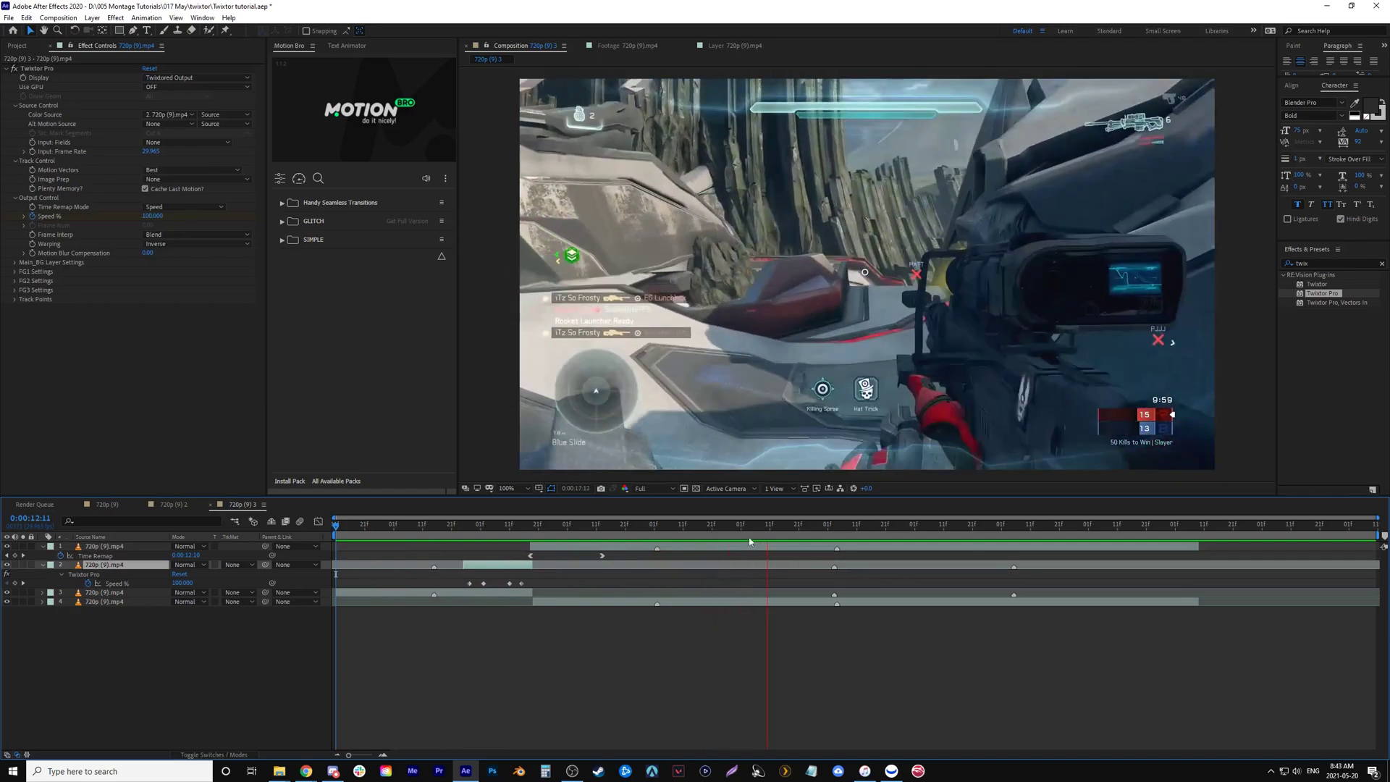
Preview again from 0:00:12:28 and 0:00:14:05 (Speed 25), settling at 0:00:14:26
left_click_drag(471, 525, 385, 525)
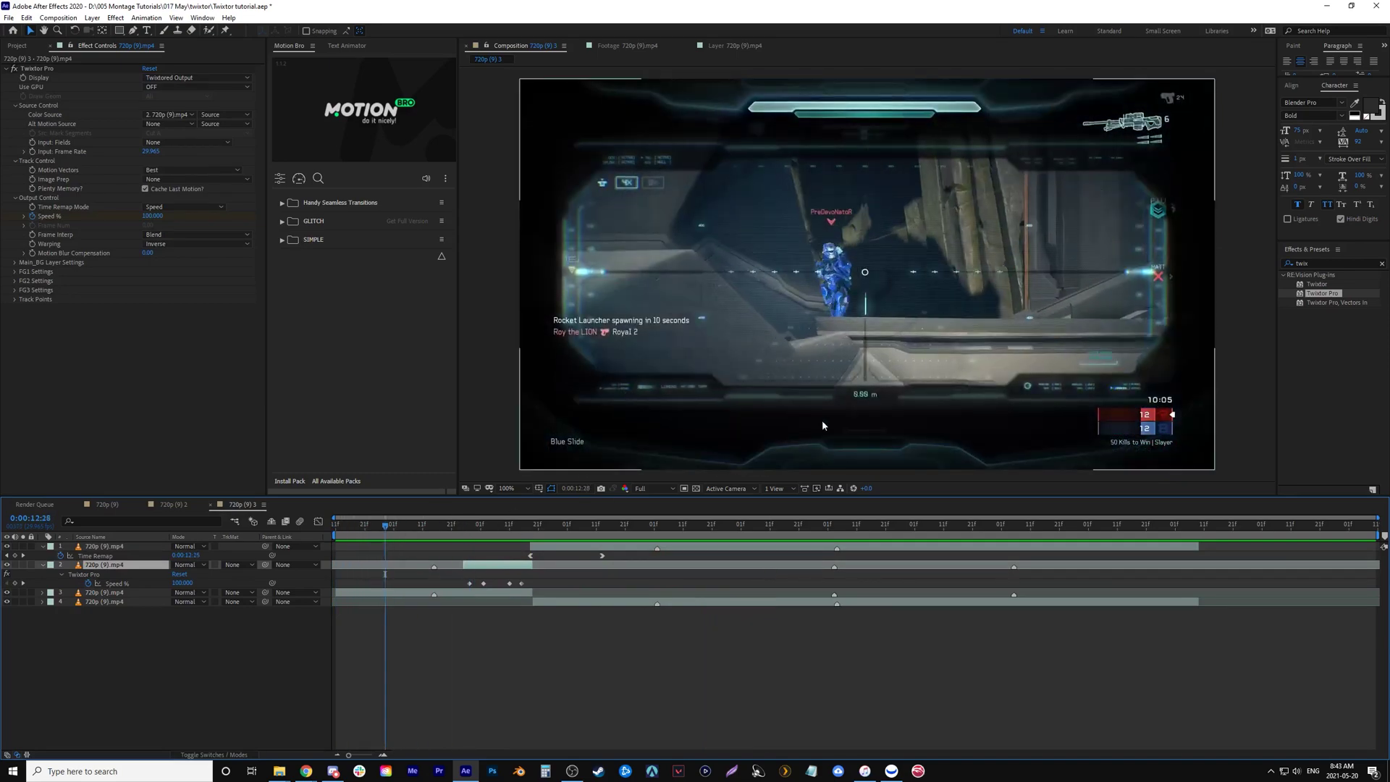
left_click(492, 525)
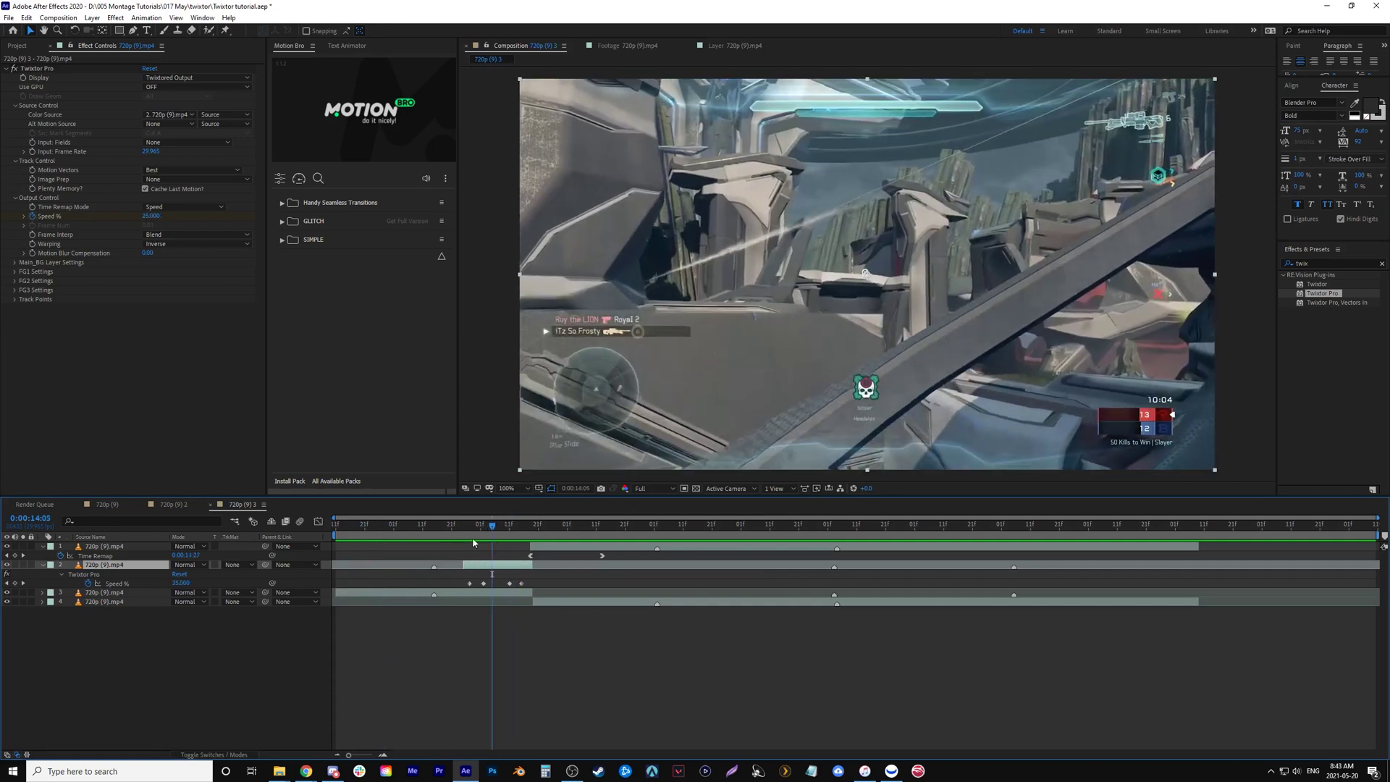
key("space")
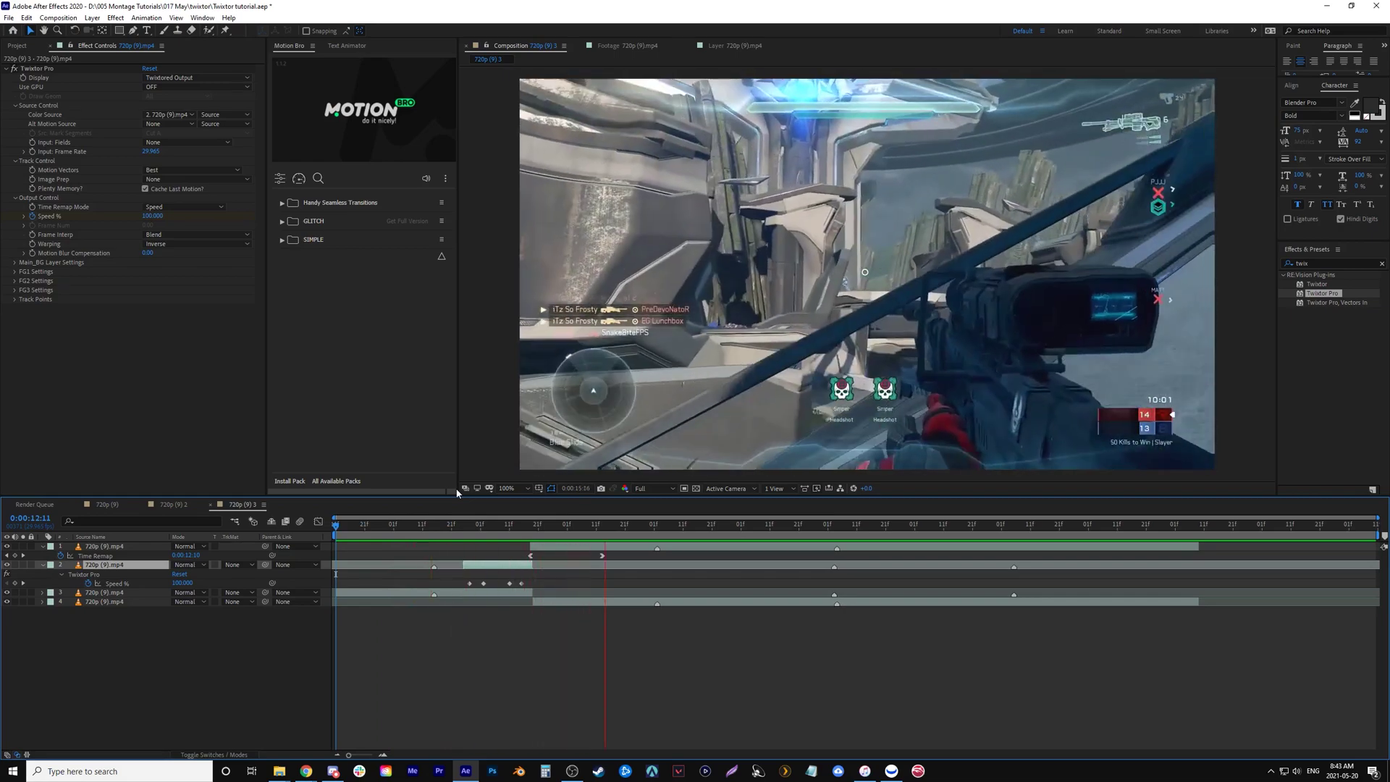
key("space")
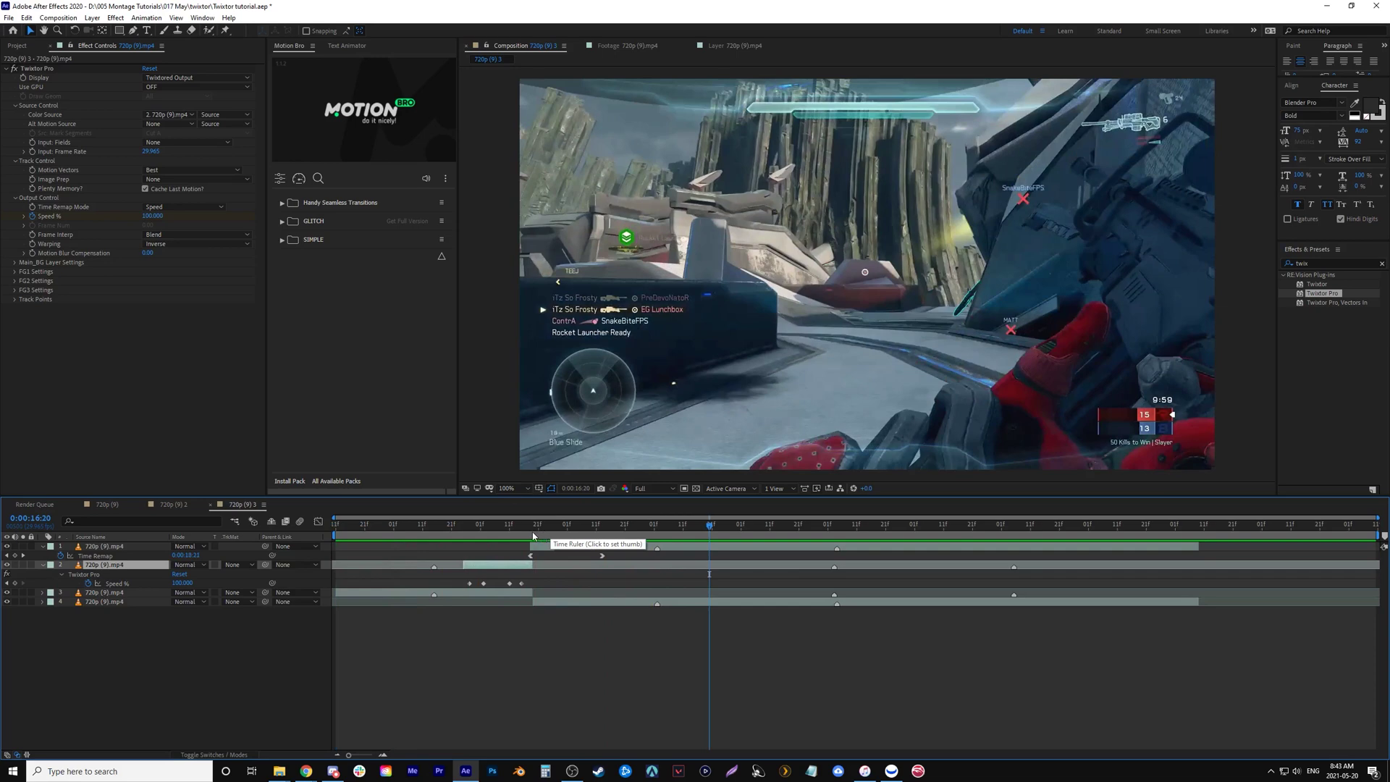
left_click(537, 534)
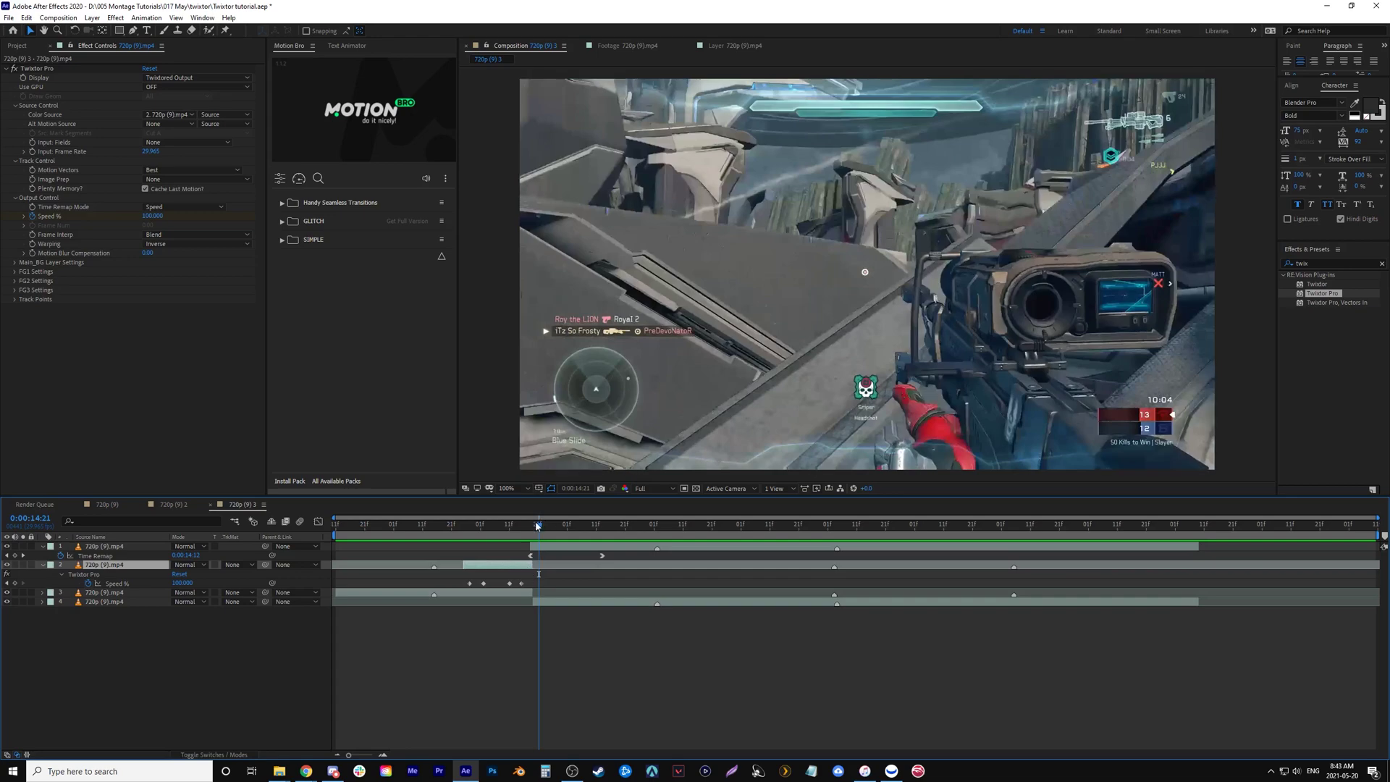
mouse_move(544, 528)
left_mouse_down()
mouse_move(584, 544)
mouse_move(531, 551)
mouse_move(558, 552)
left_mouse_up()
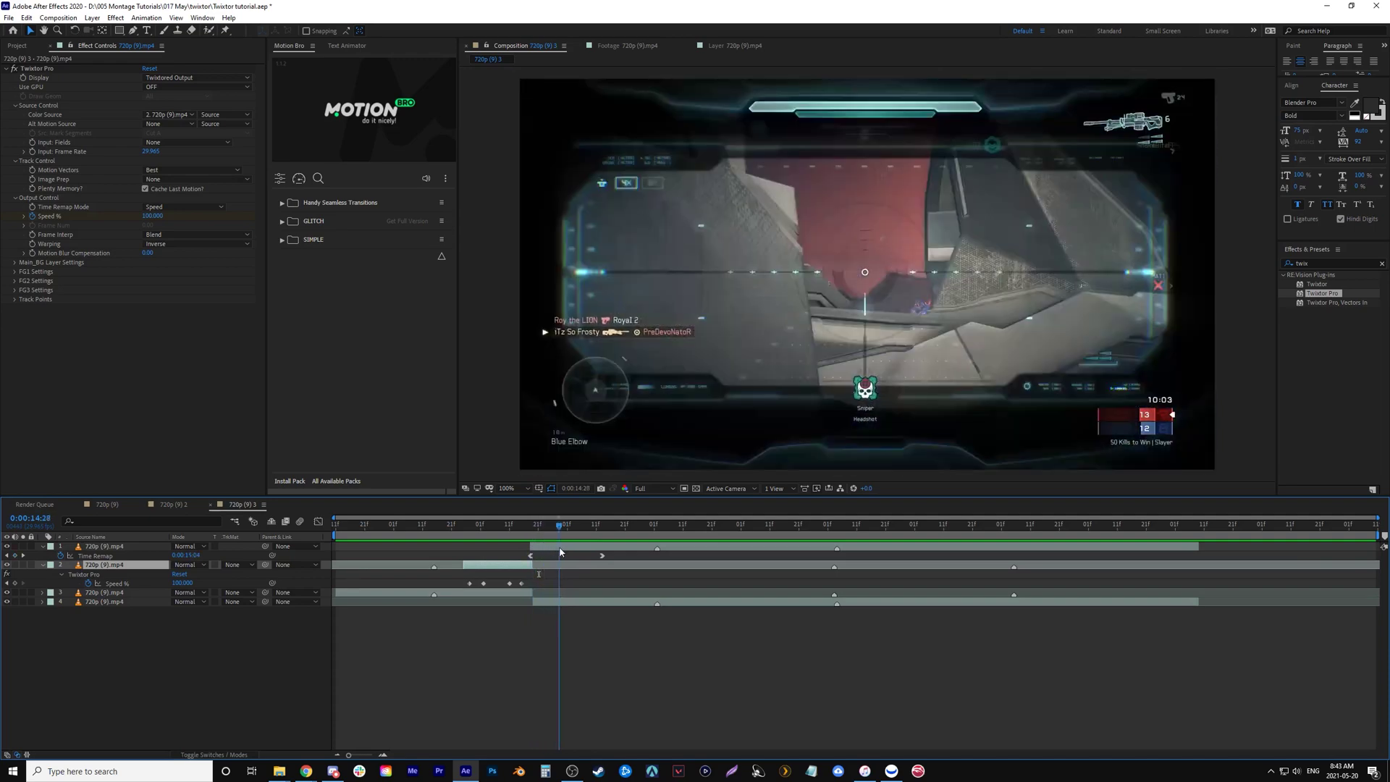
left_click(559, 552)
Split the top layer at 0:00:14:26 and extend the Twixtor layer's end to 0:00:14:27, selecting the split copy's blend modes
left_click(556, 550)
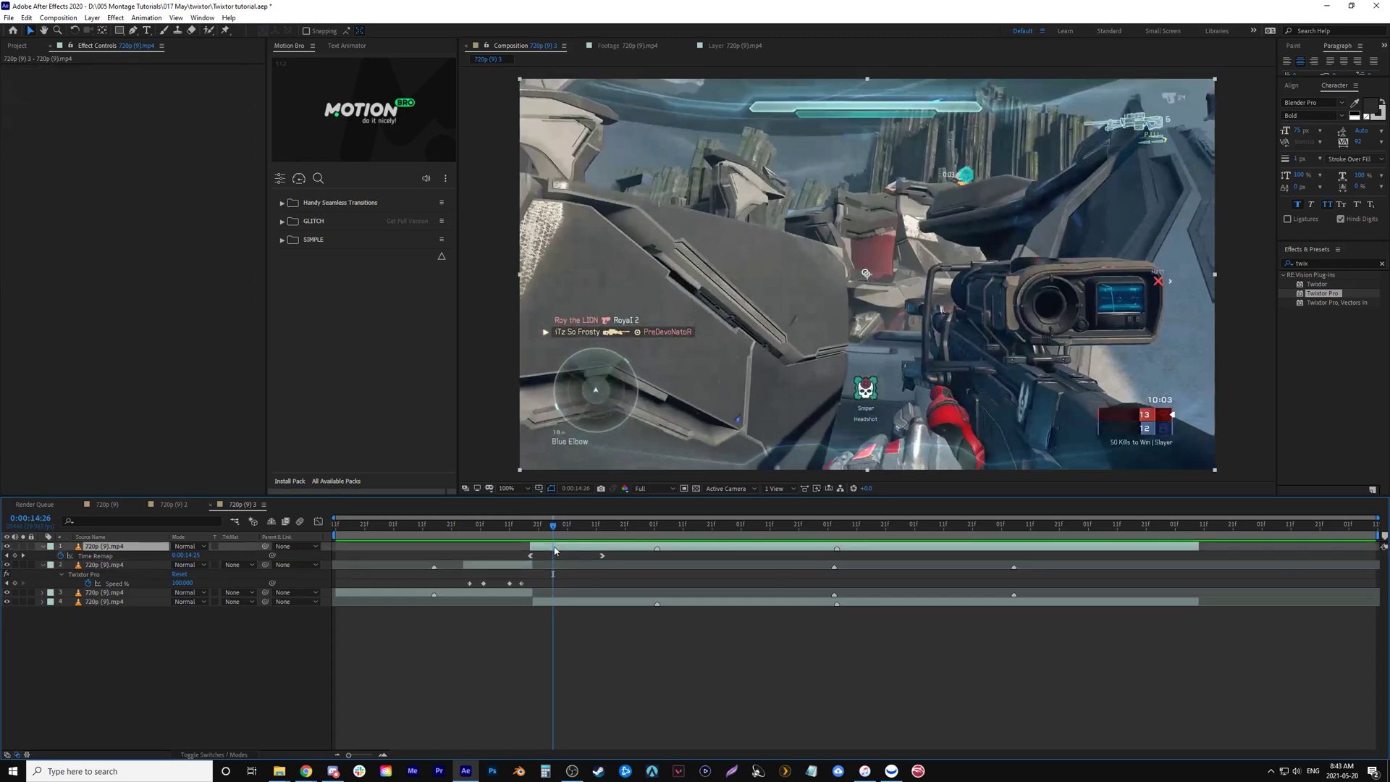
key("ctrl+shift+d")
mouse_move(555, 530)
left_mouse_down()
mouse_move(580, 532)
mouse_move(584, 550)
mouse_move(547, 557)
mouse_move(556, 534)
left_mouse_up()
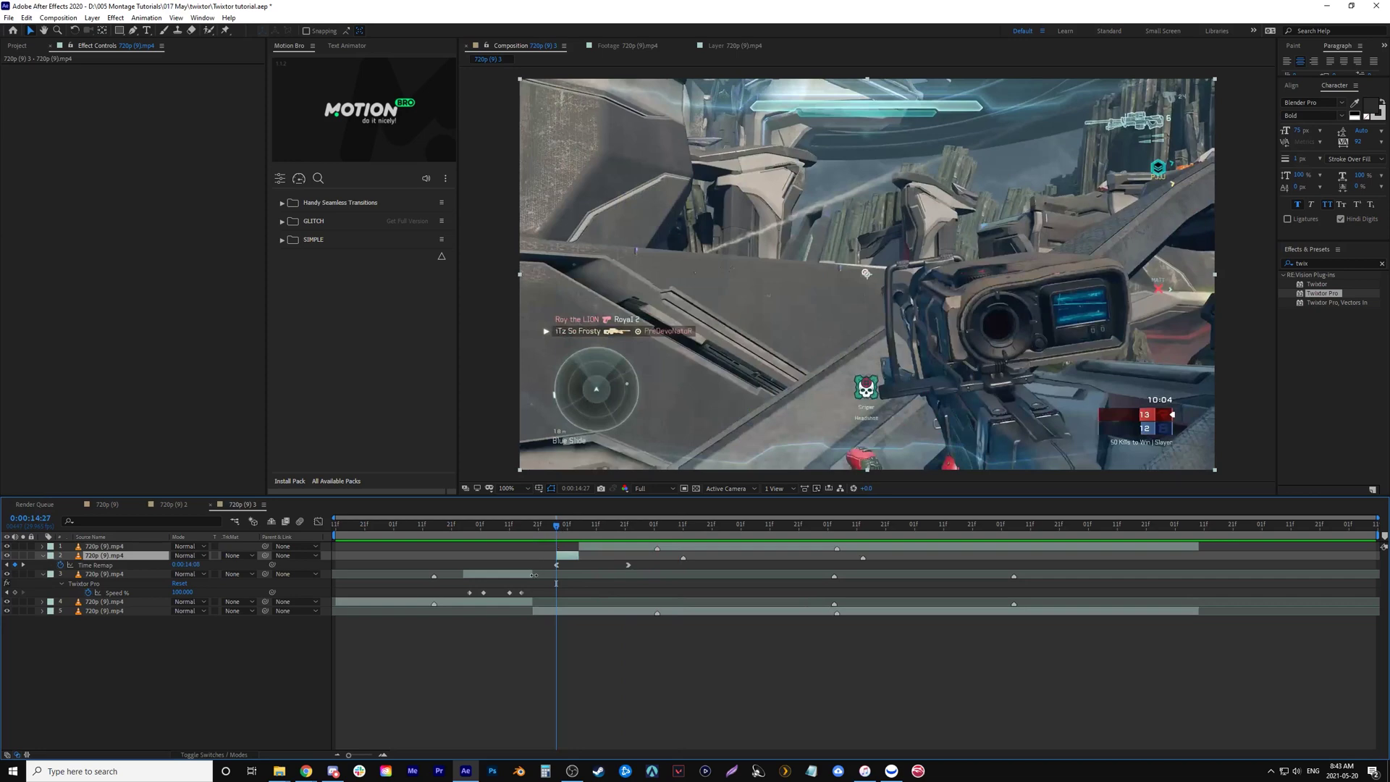
left_click_drag(533, 575, 558, 574)
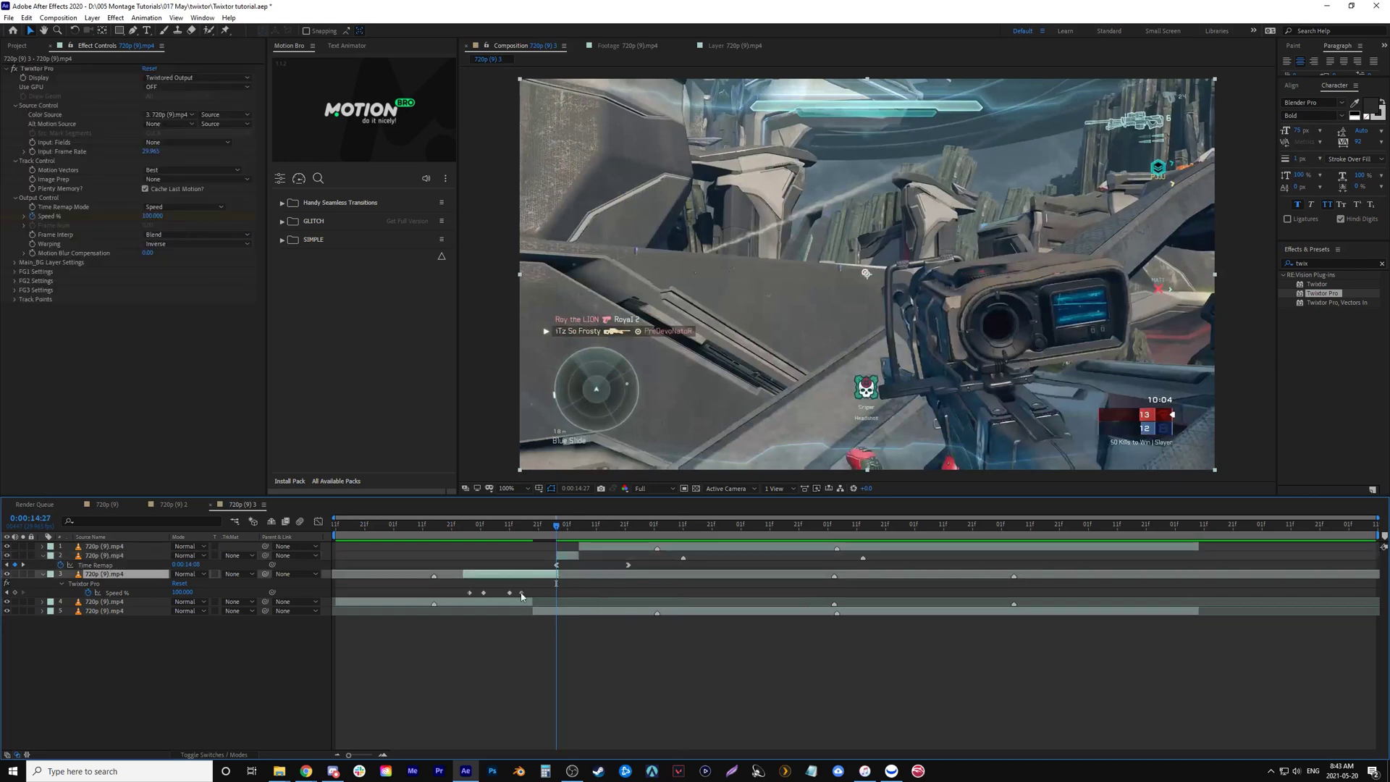
key("equal")
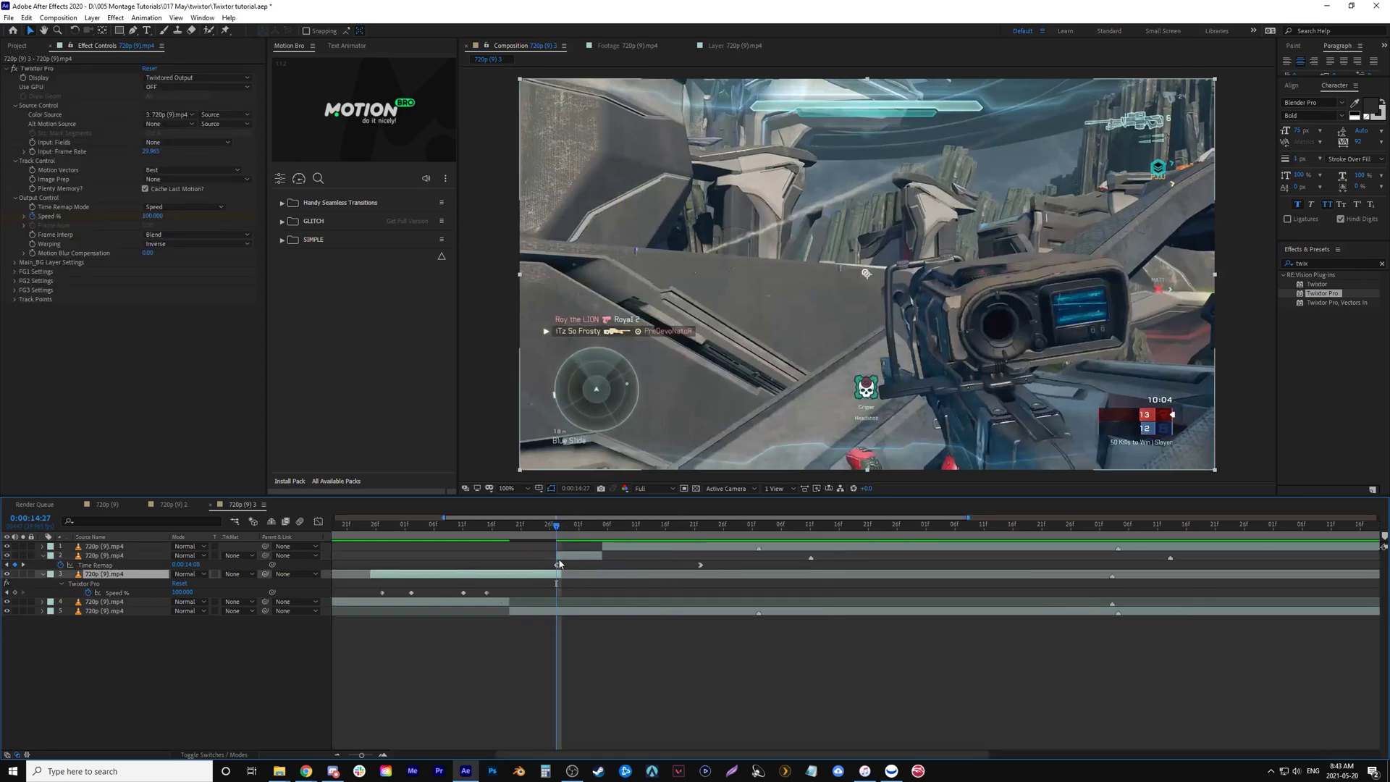
left_click(572, 557)
left_click(191, 556)
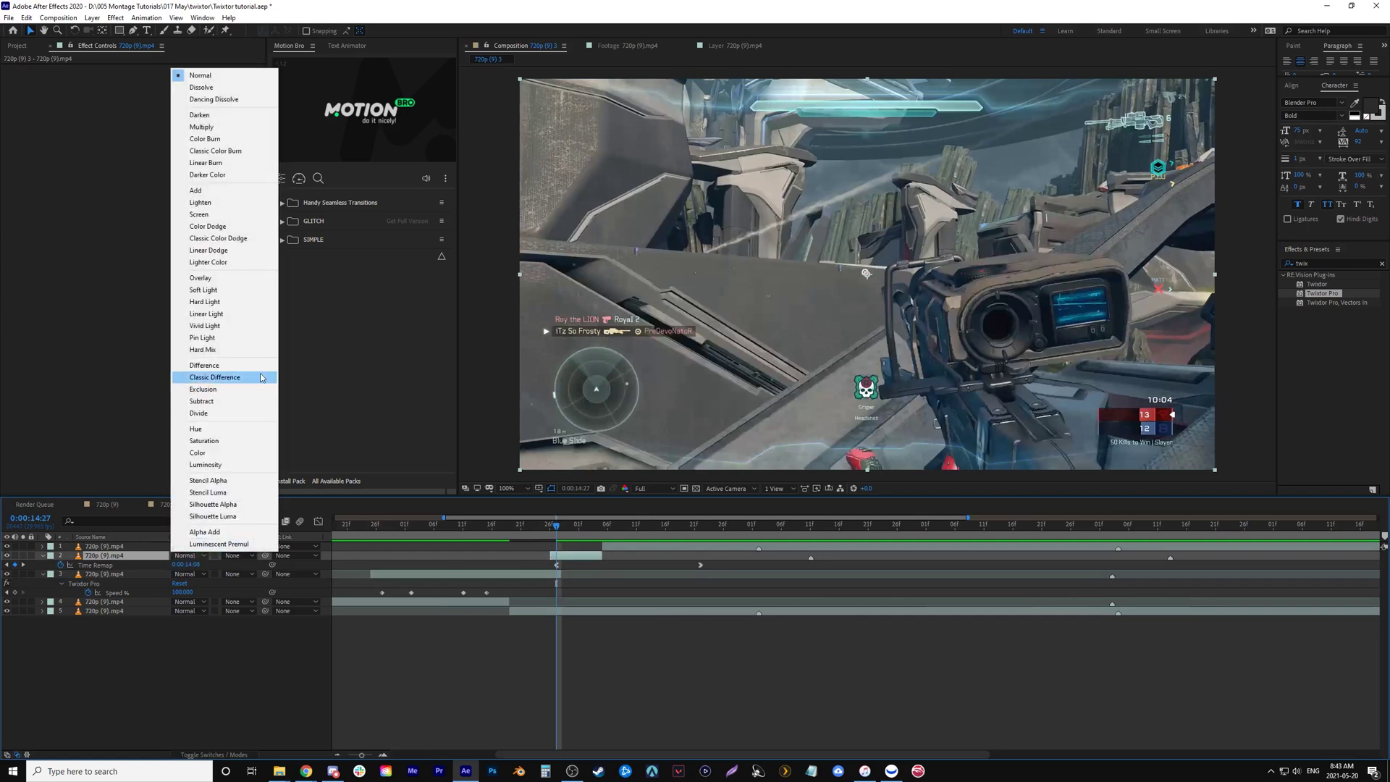
Move Twixtor's final Speed keyframe to 0:00:14:29 and set split layer 2 to Normal blending
left_click(204, 365)
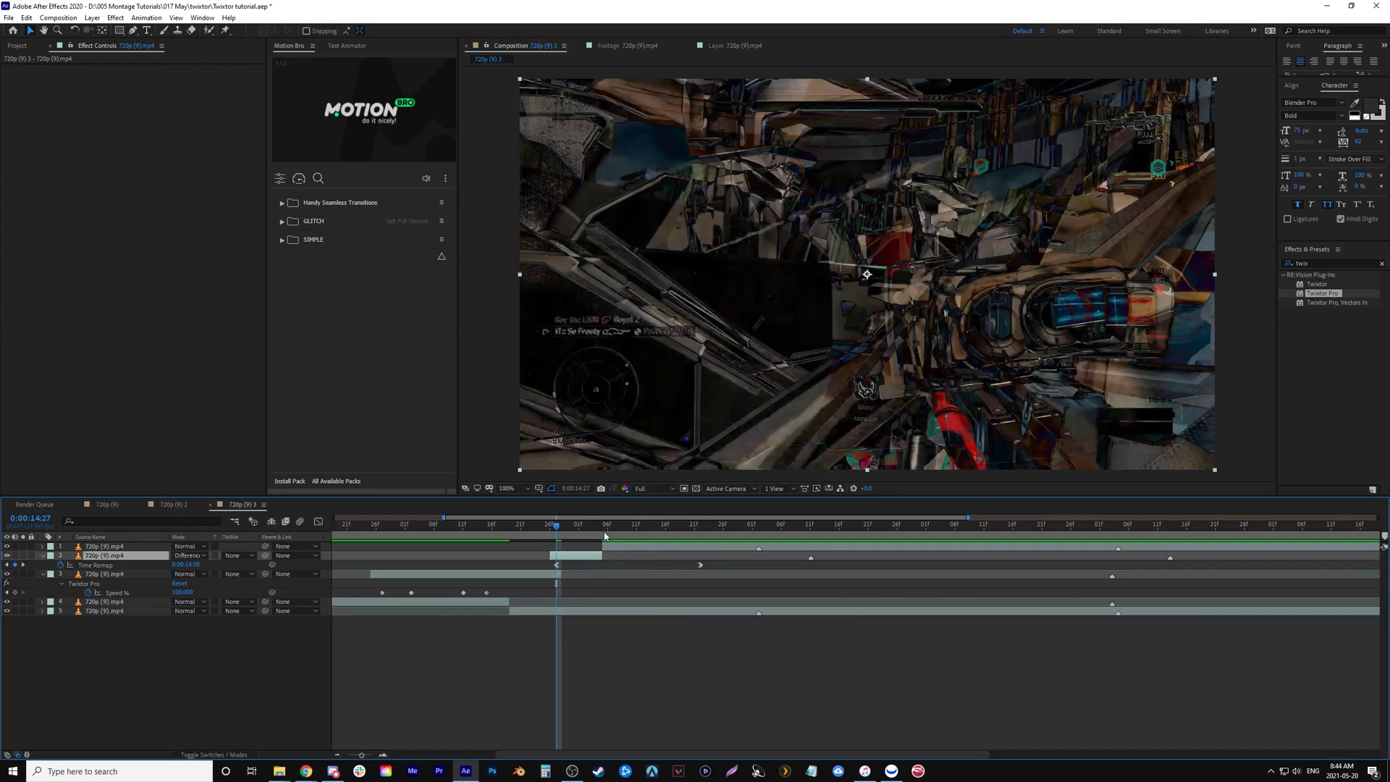
left_click_drag(489, 595, 570, 600)
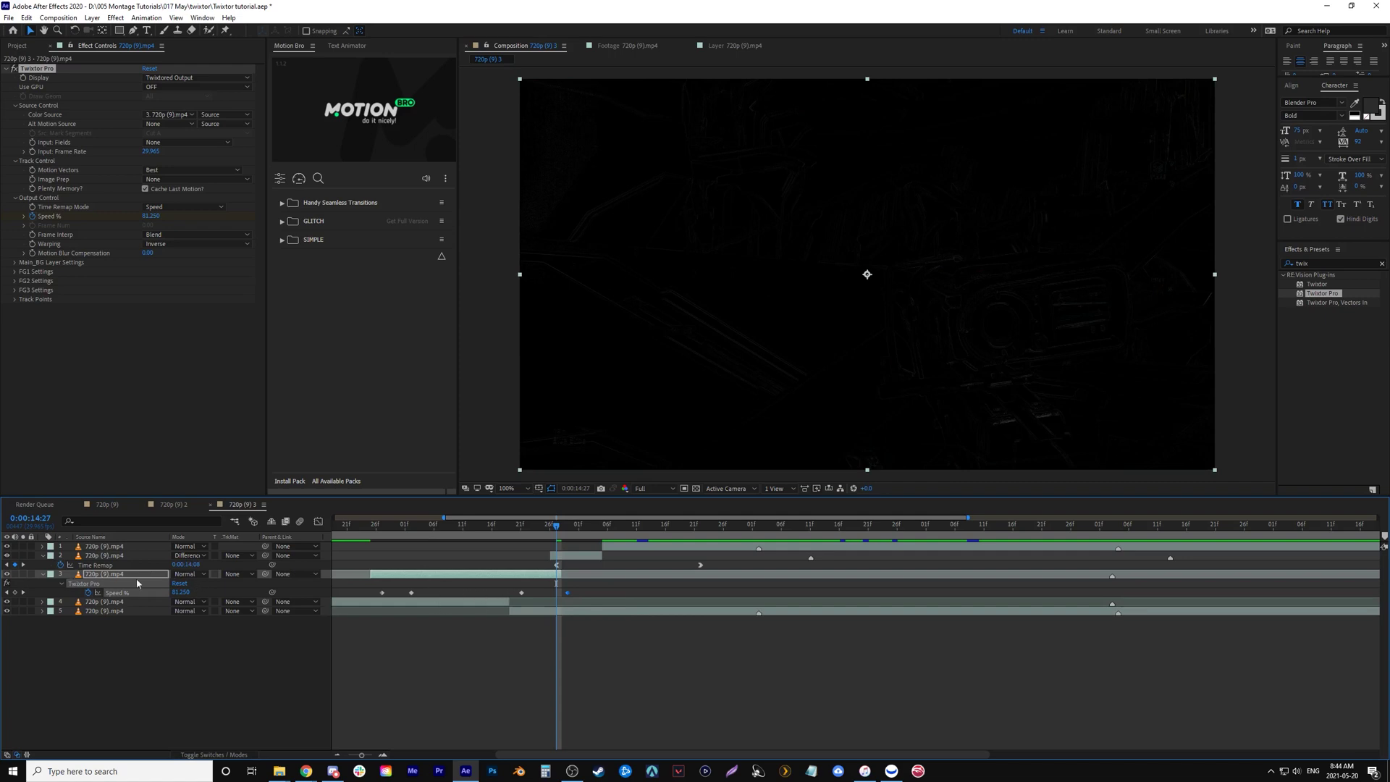
left_click(190, 555)
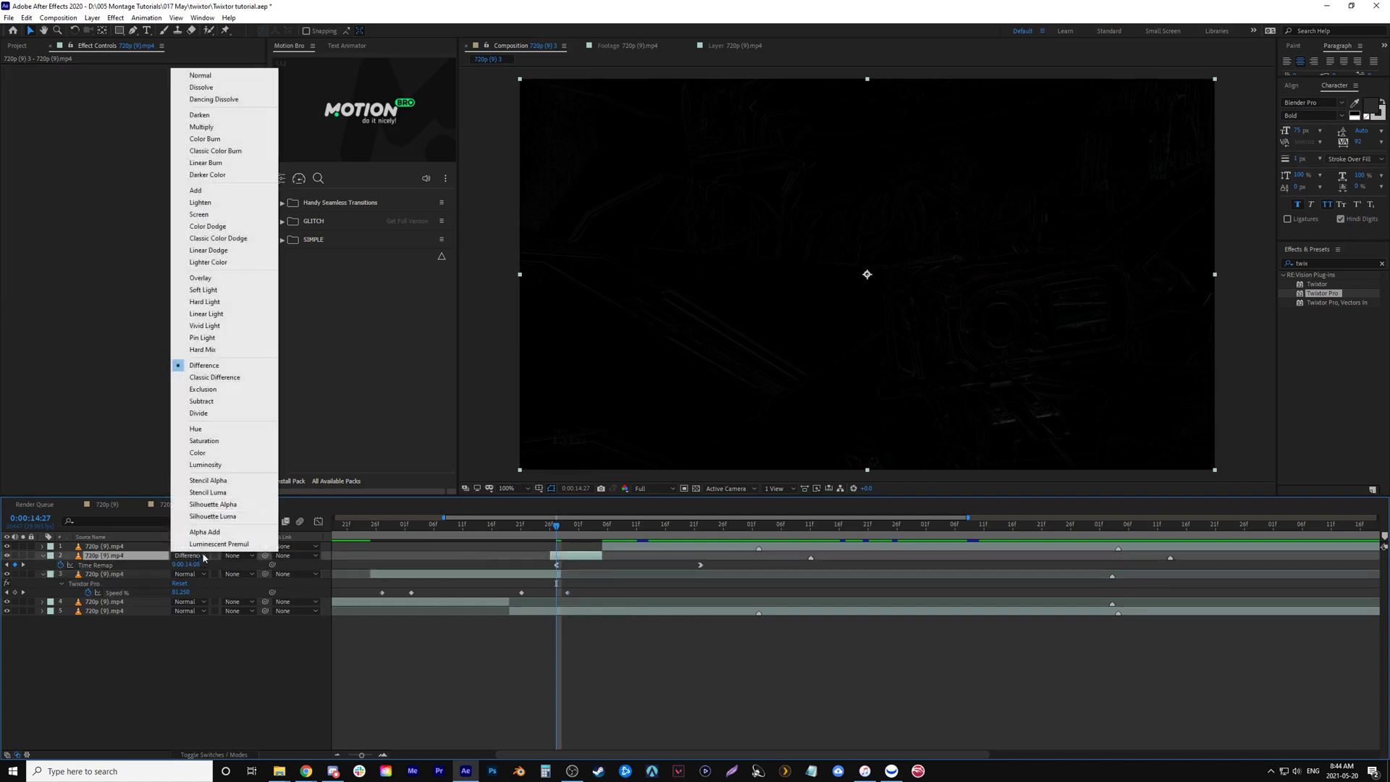
left_click(216, 75)
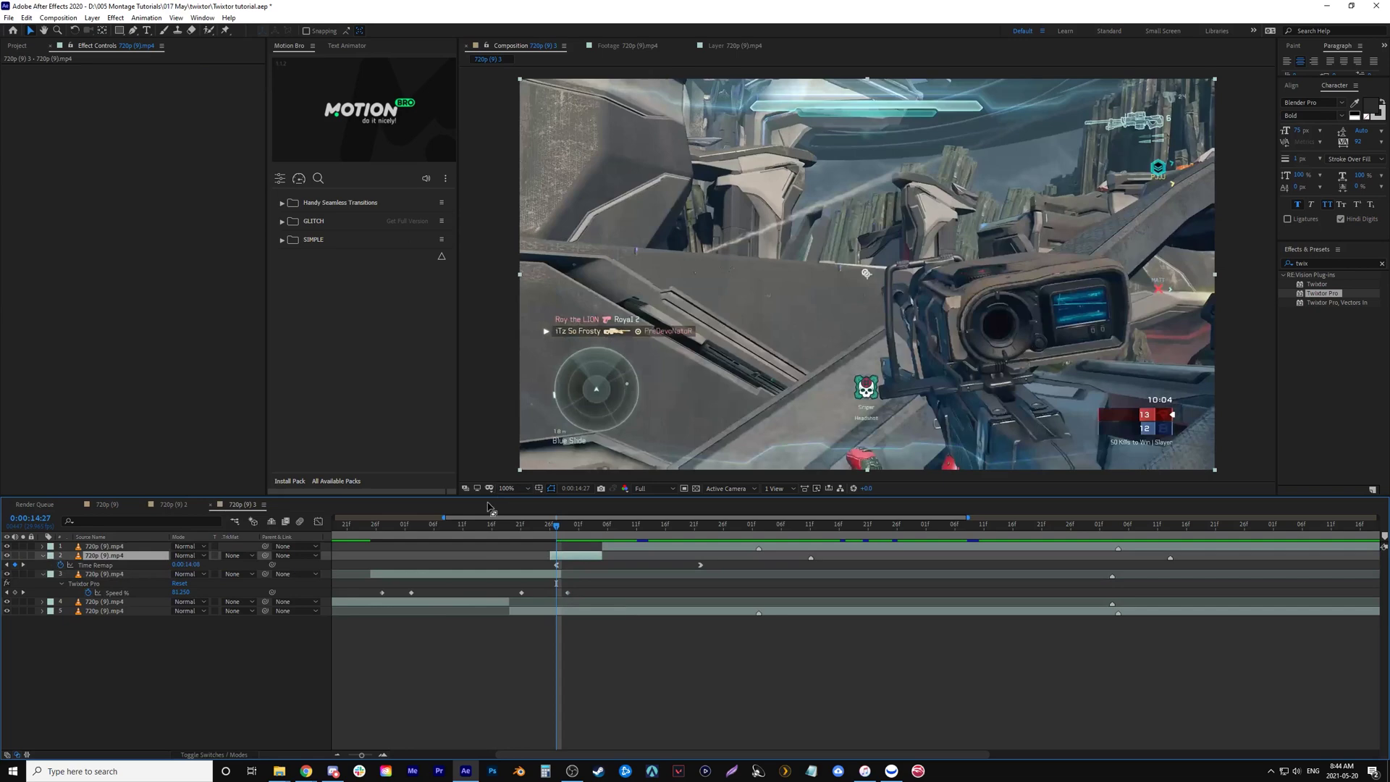
Preview the slowdown transition from just before it and from the start of the comp
left_click(535, 529)
scroll(556, 529, "down", 2)
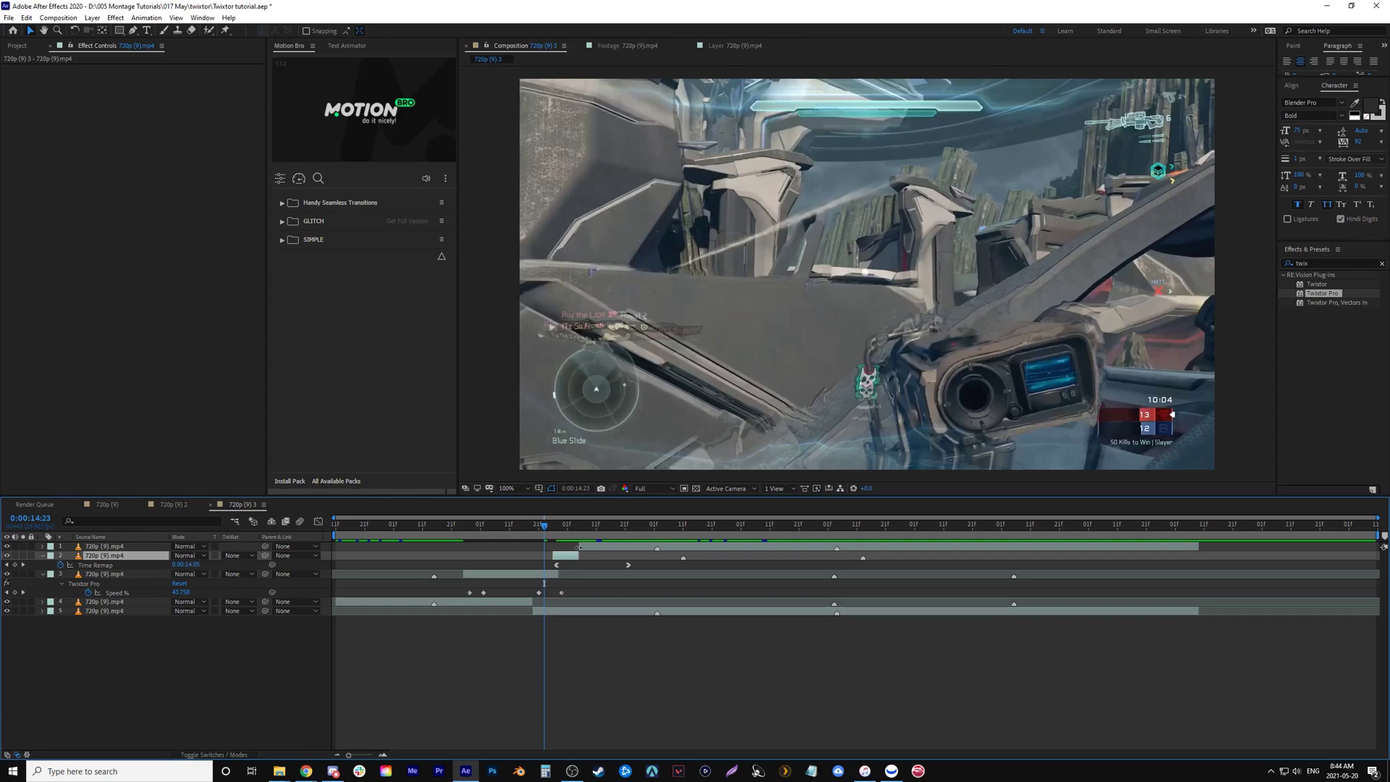
left_click_drag(550, 534, 453, 520)
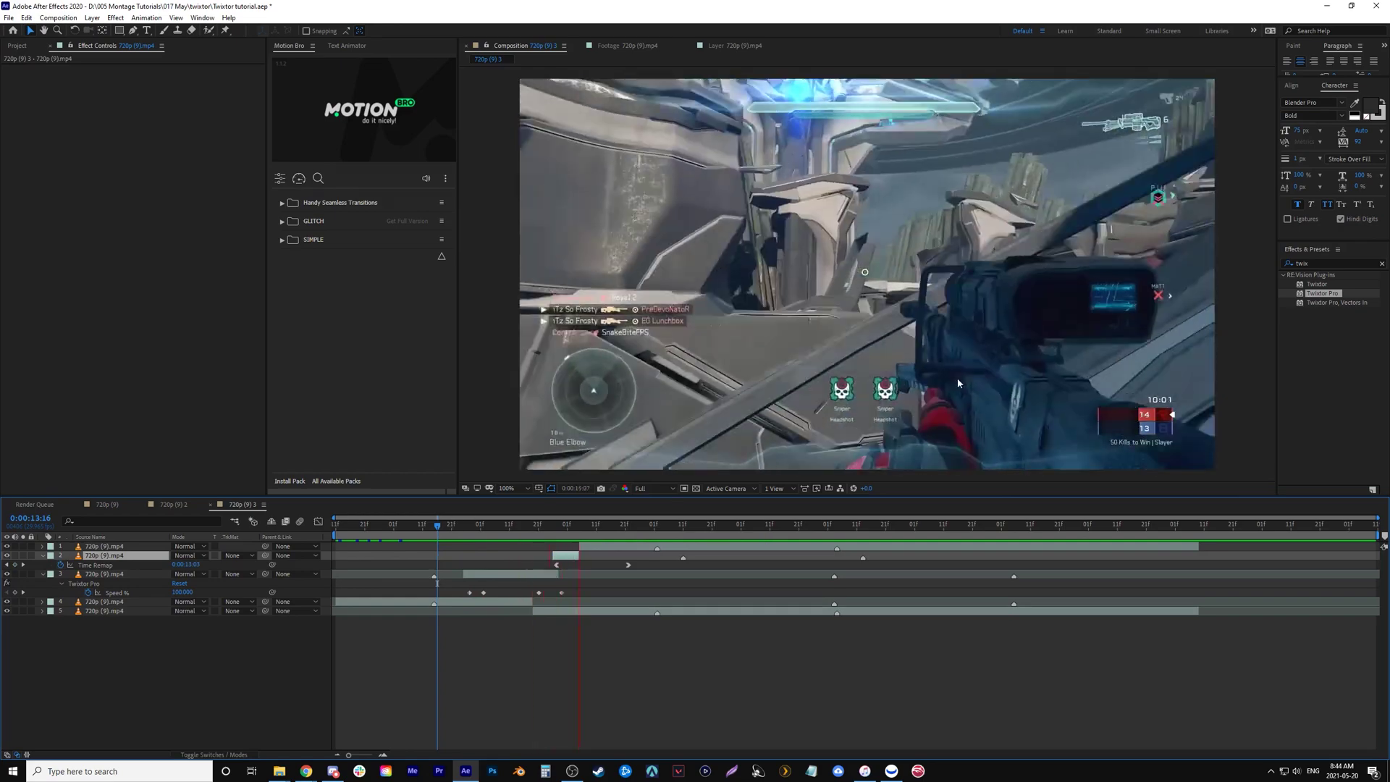
key("space")
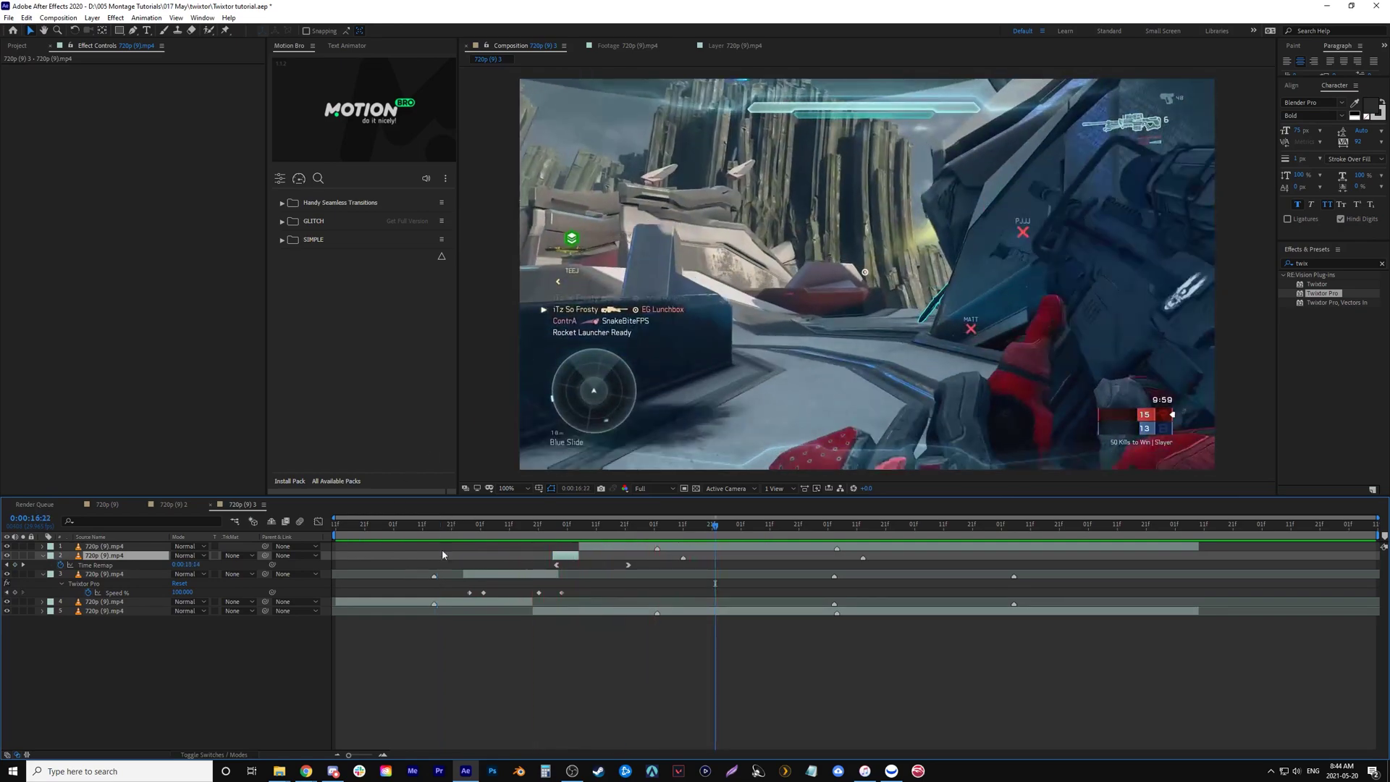
left_click_drag(388, 531, 362, 527)
key("space")
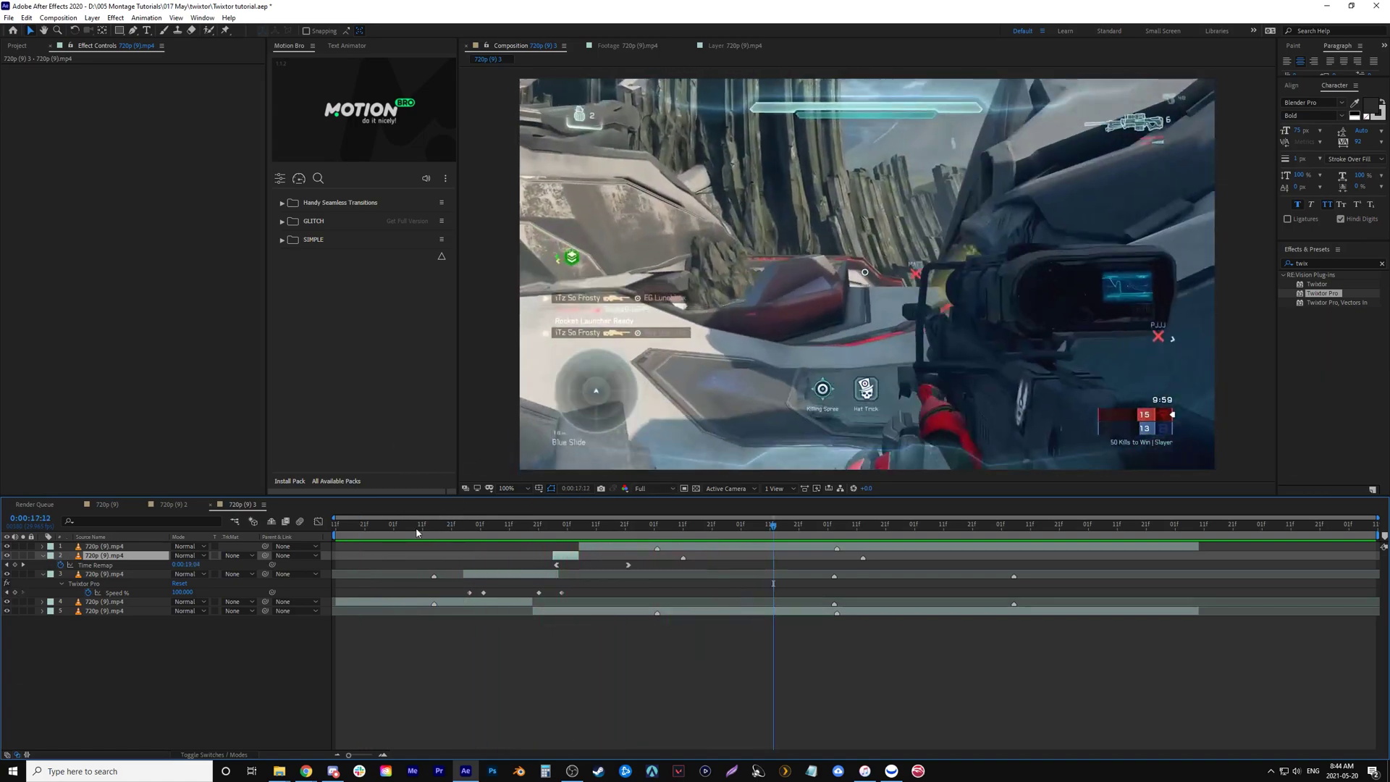
left_click_drag(341, 526, 327, 531)
key("space")
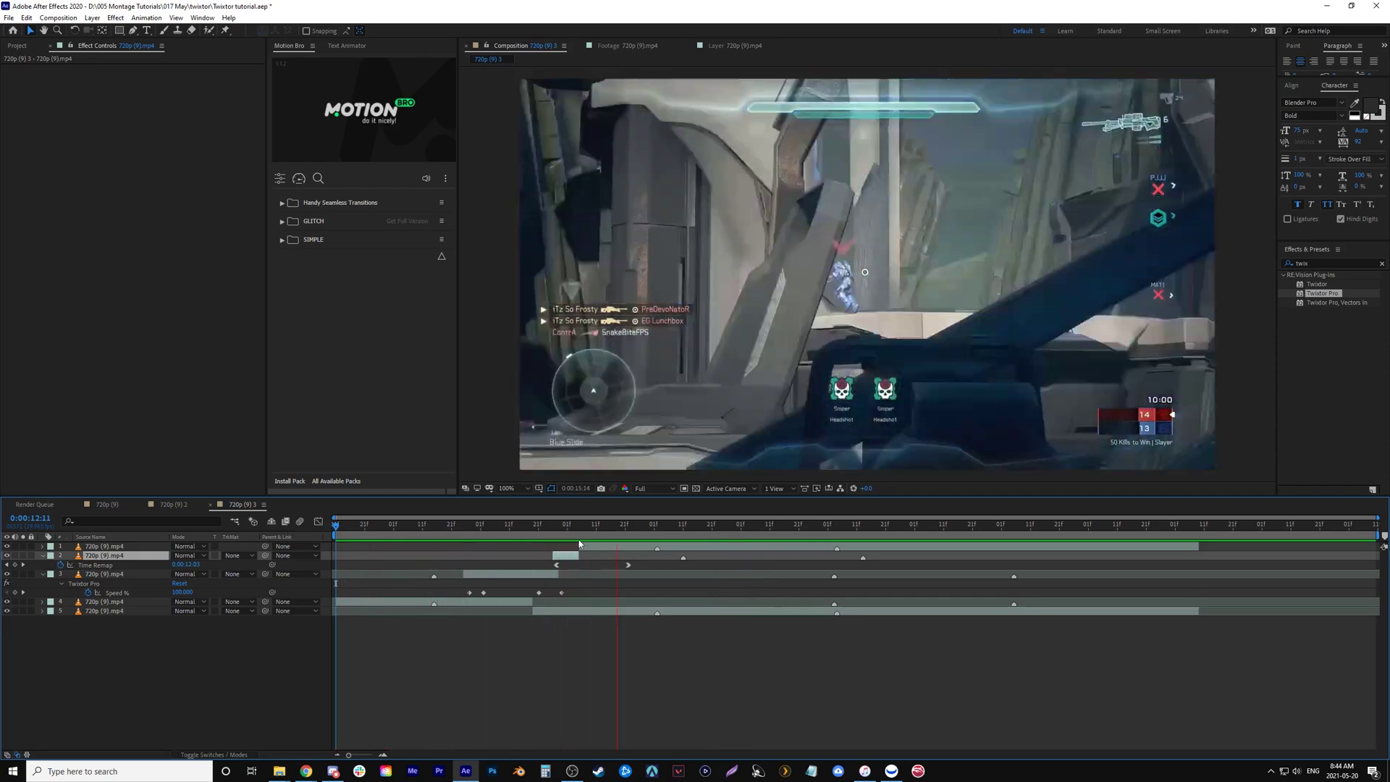
key("space")
Replay from just before 0:00:15:02, scrub around 16 seconds, and select Twixtor Pro layer 3
mouse_move(568, 538)
left_mouse_down()
mouse_move(583, 539)
mouse_move(558, 536)
left_mouse_up()
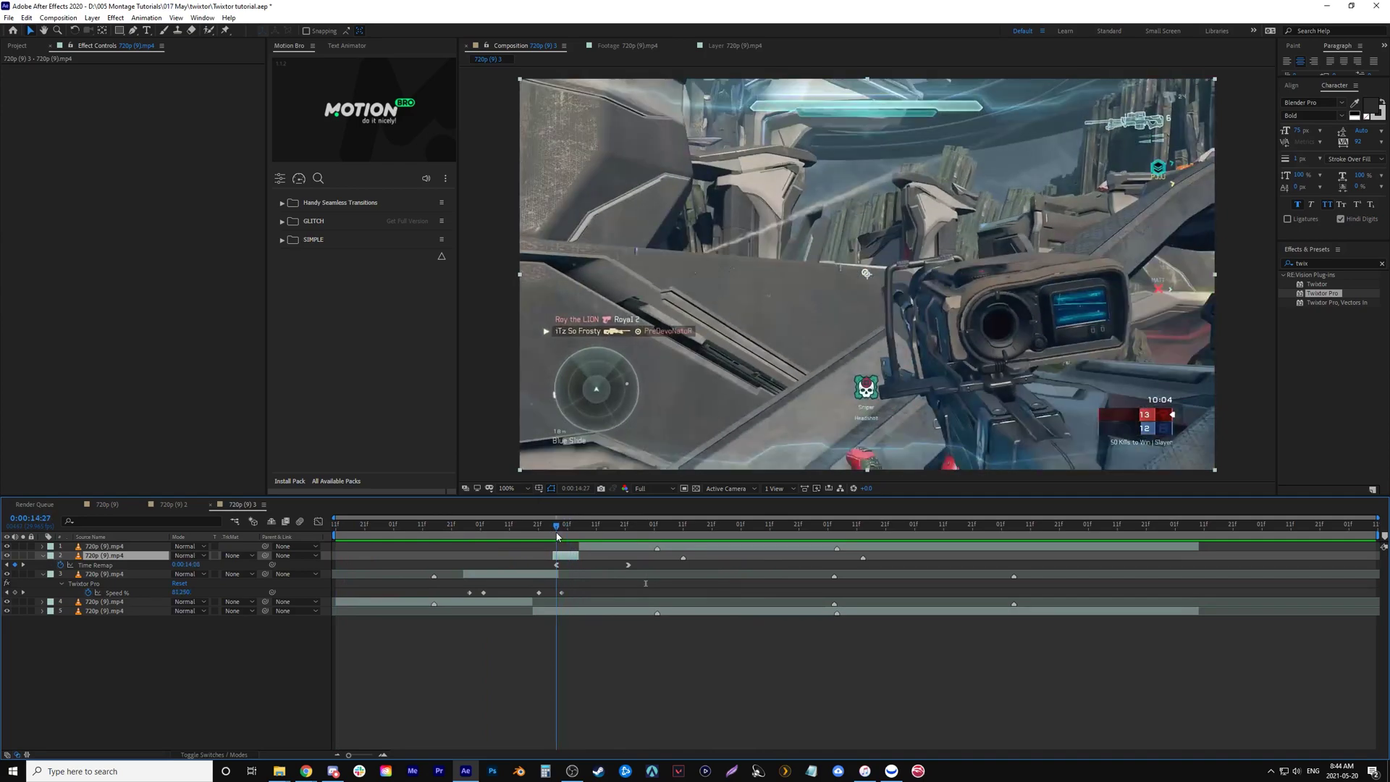
key("space")
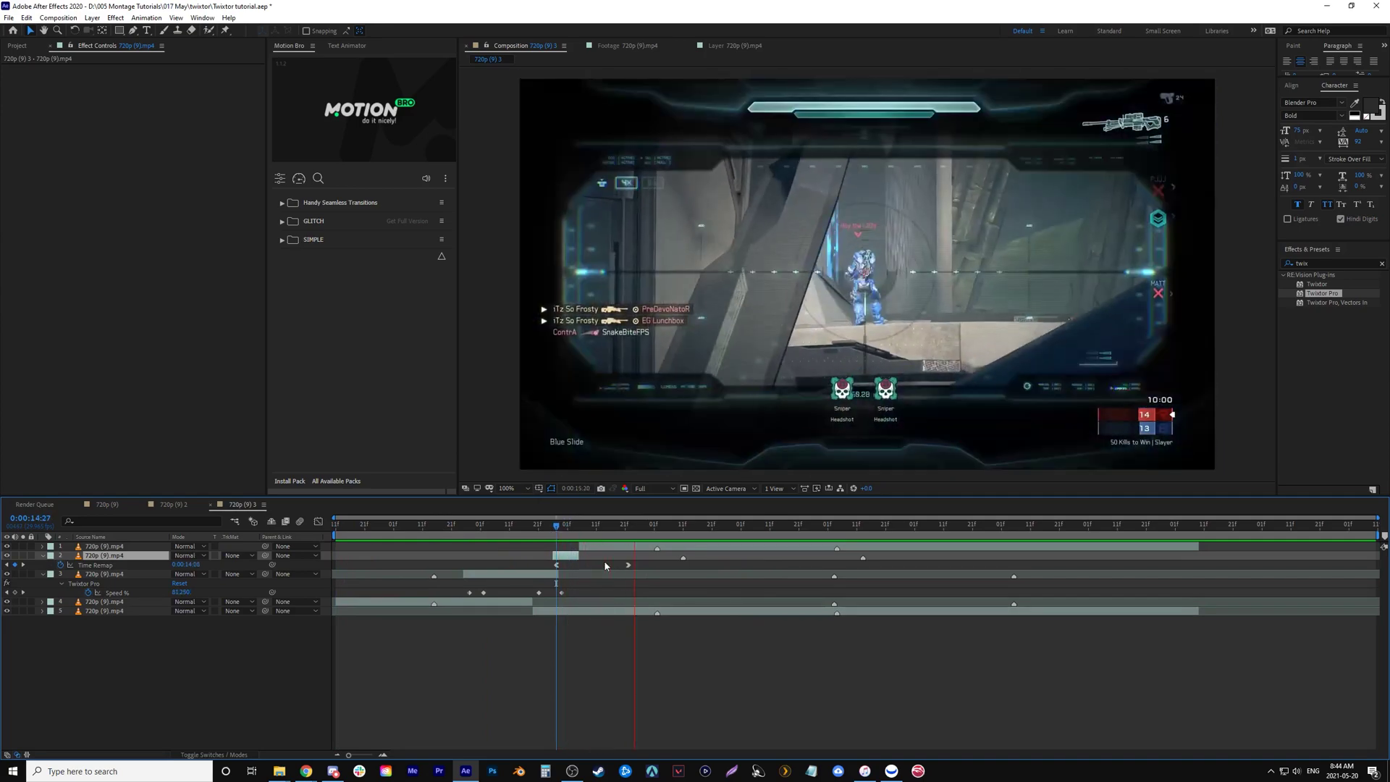
left_click_drag(420, 535, 297, 536)
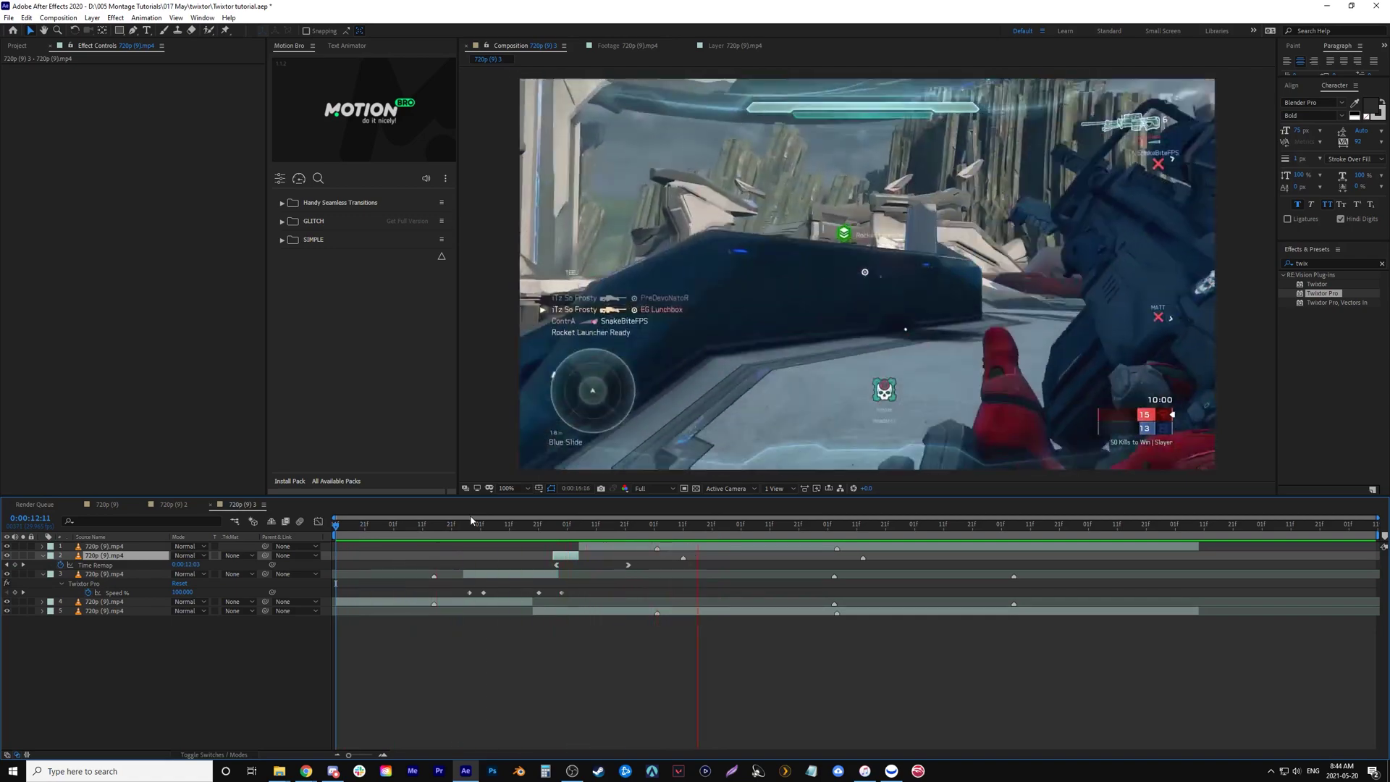
key("space")
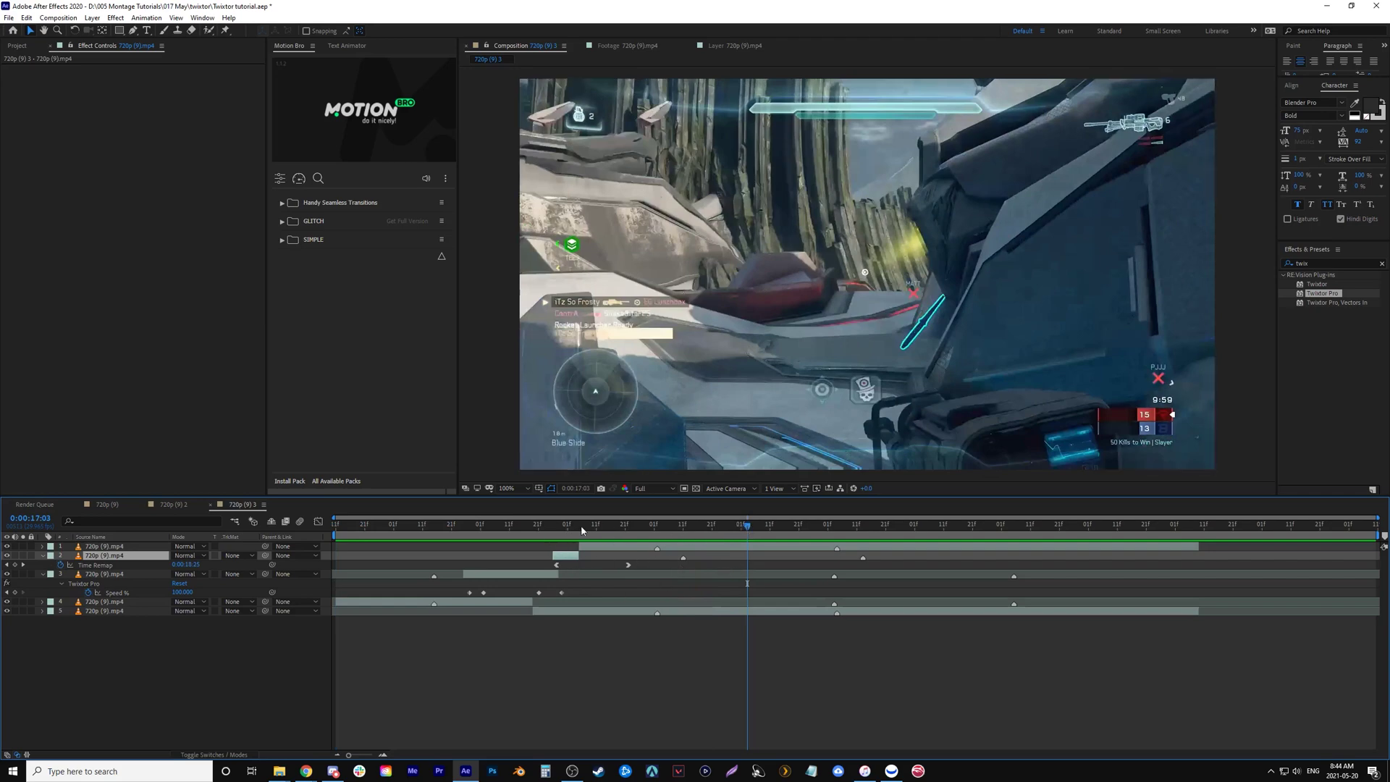
left_click_drag(570, 531, 794, 559)
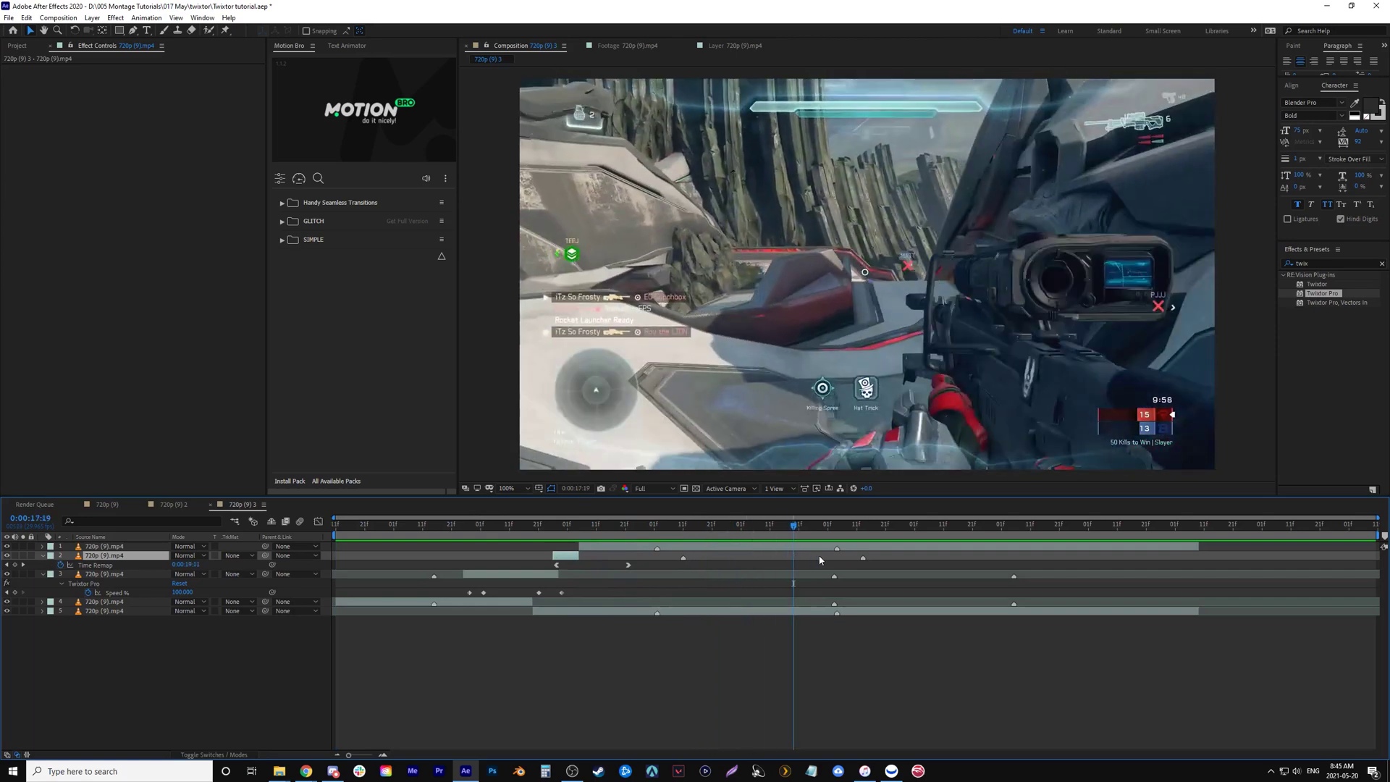
left_click(532, 579)
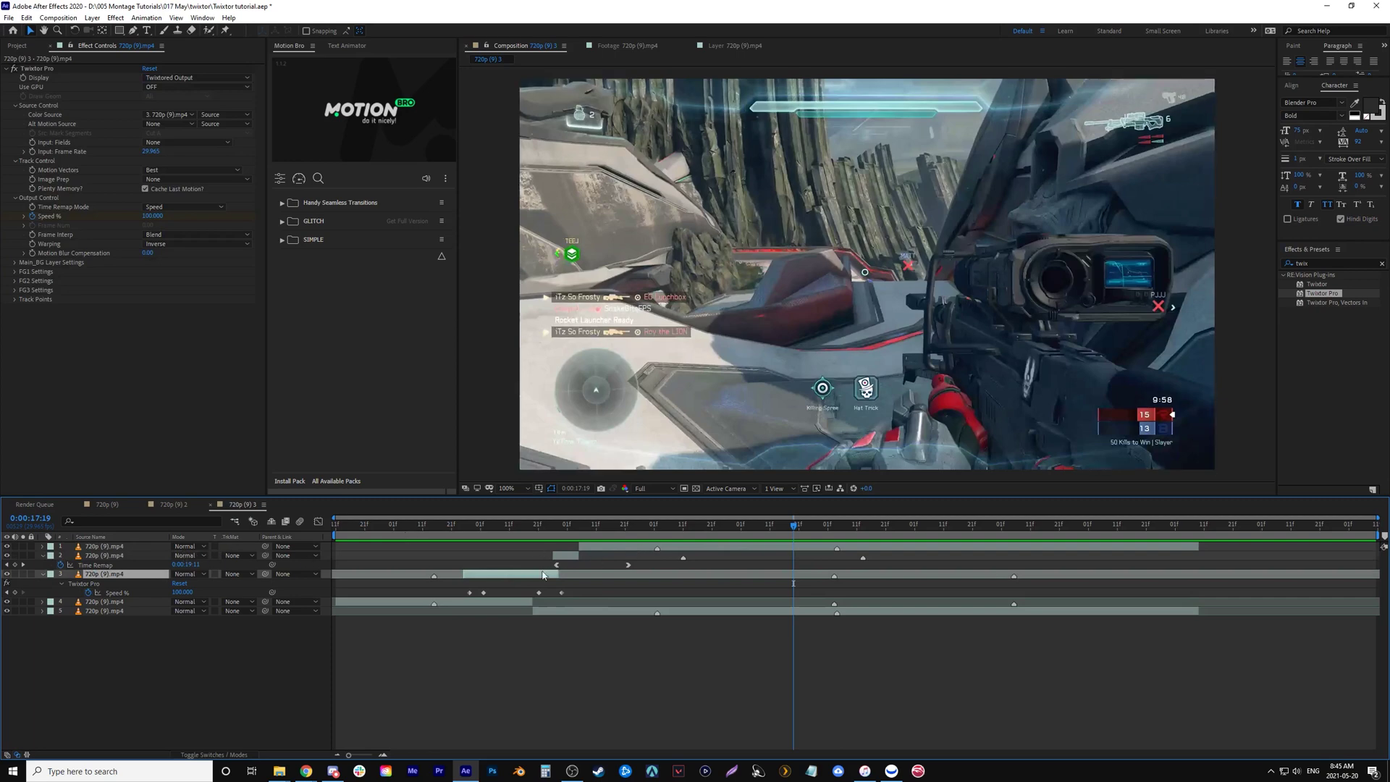
Check the cut between 0:00:13:16 and 0:00:16:02, previewing from 0:00:15:01 where layers 2 and 3 meet
left_click(435, 528)
left_click(659, 528)
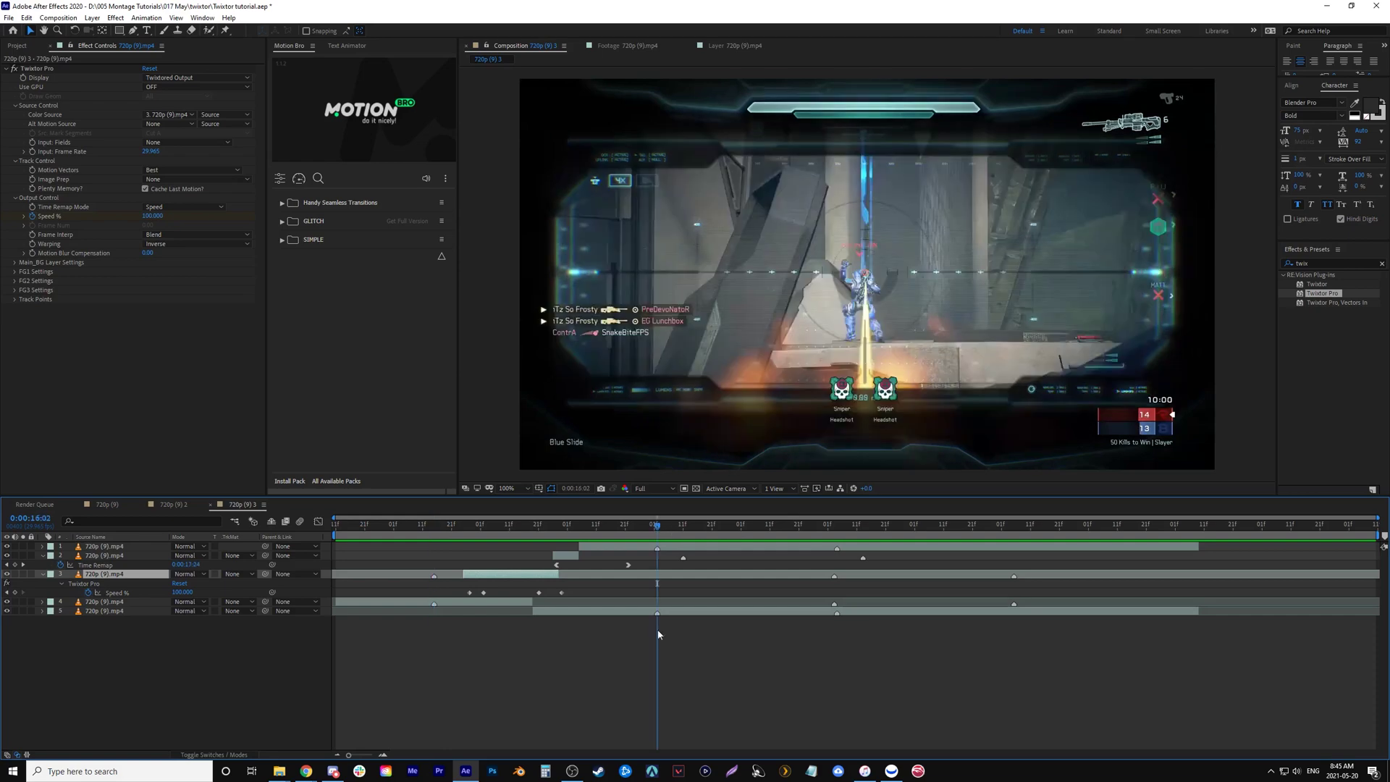
left_click(662, 633)
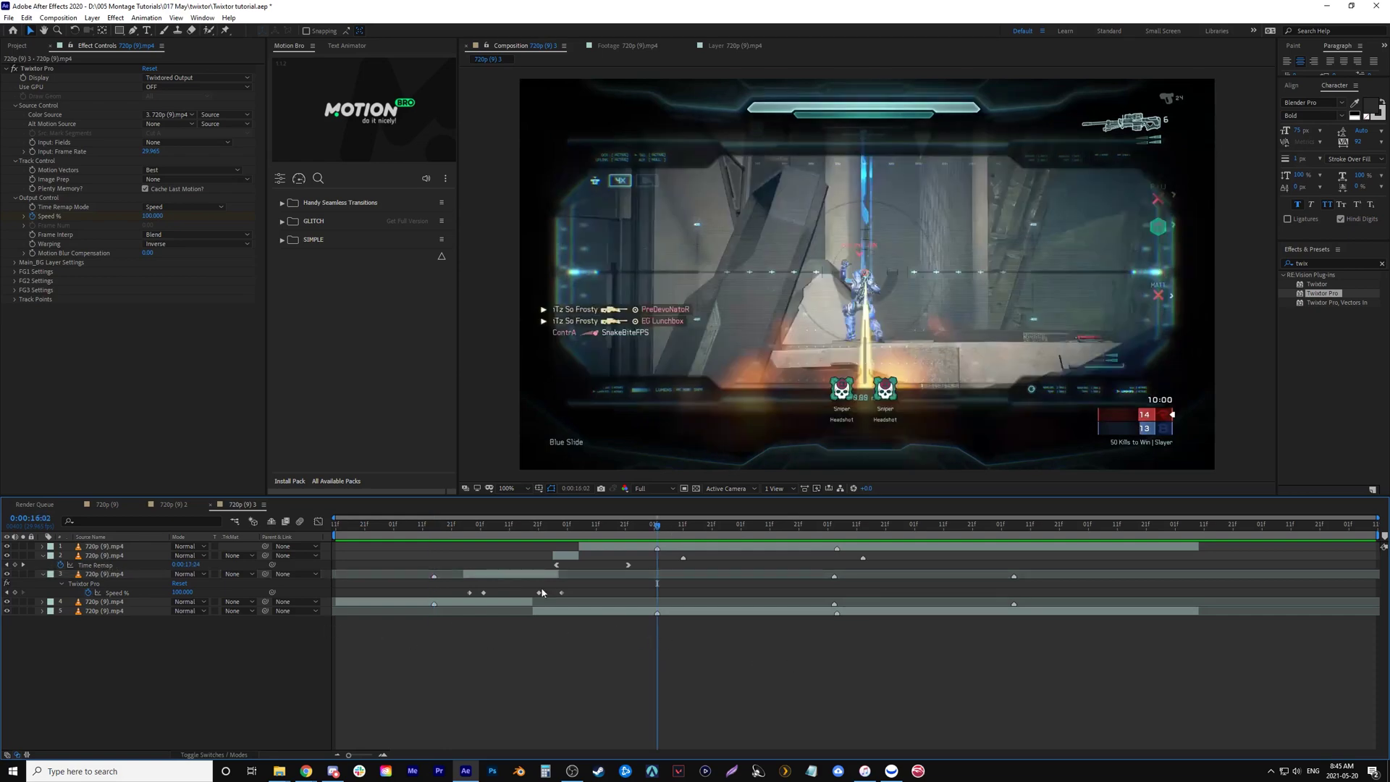
left_click(437, 527)
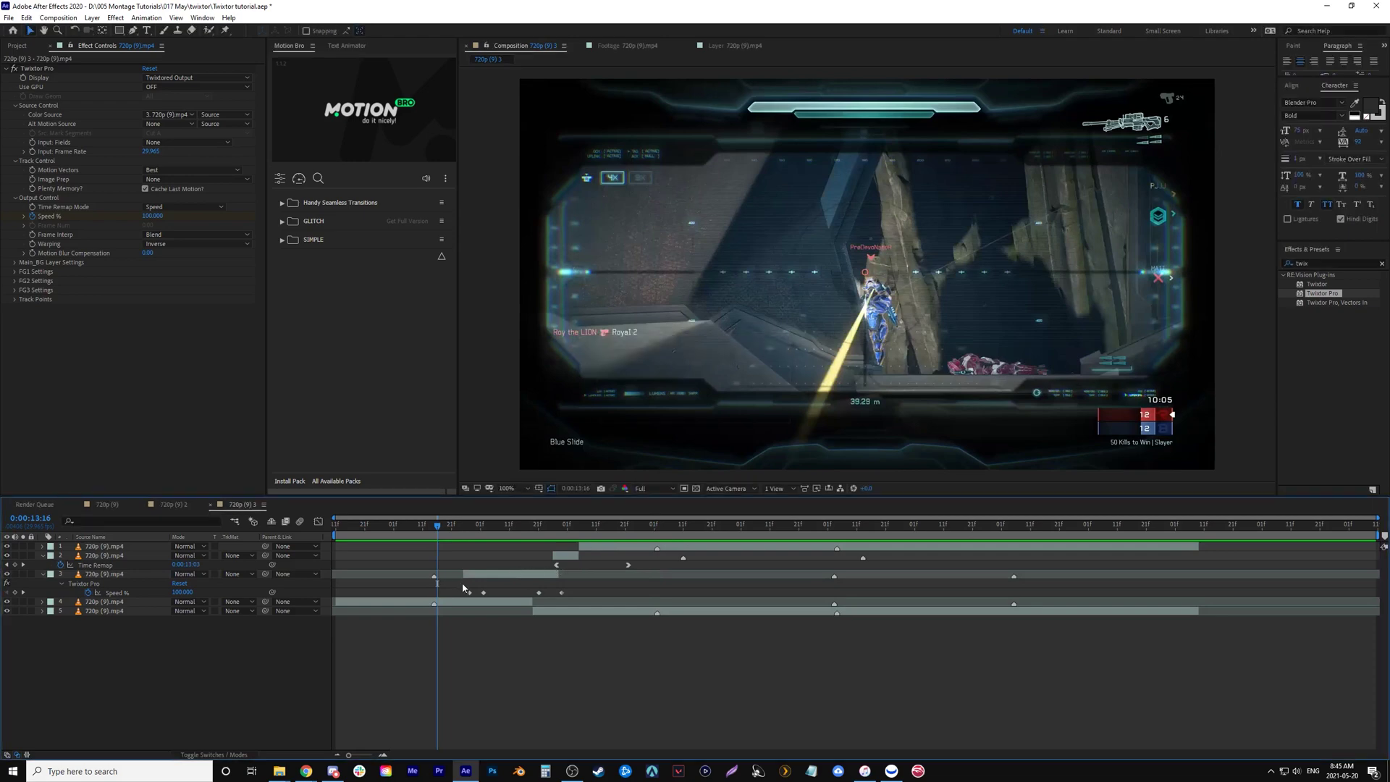
left_click(480, 577)
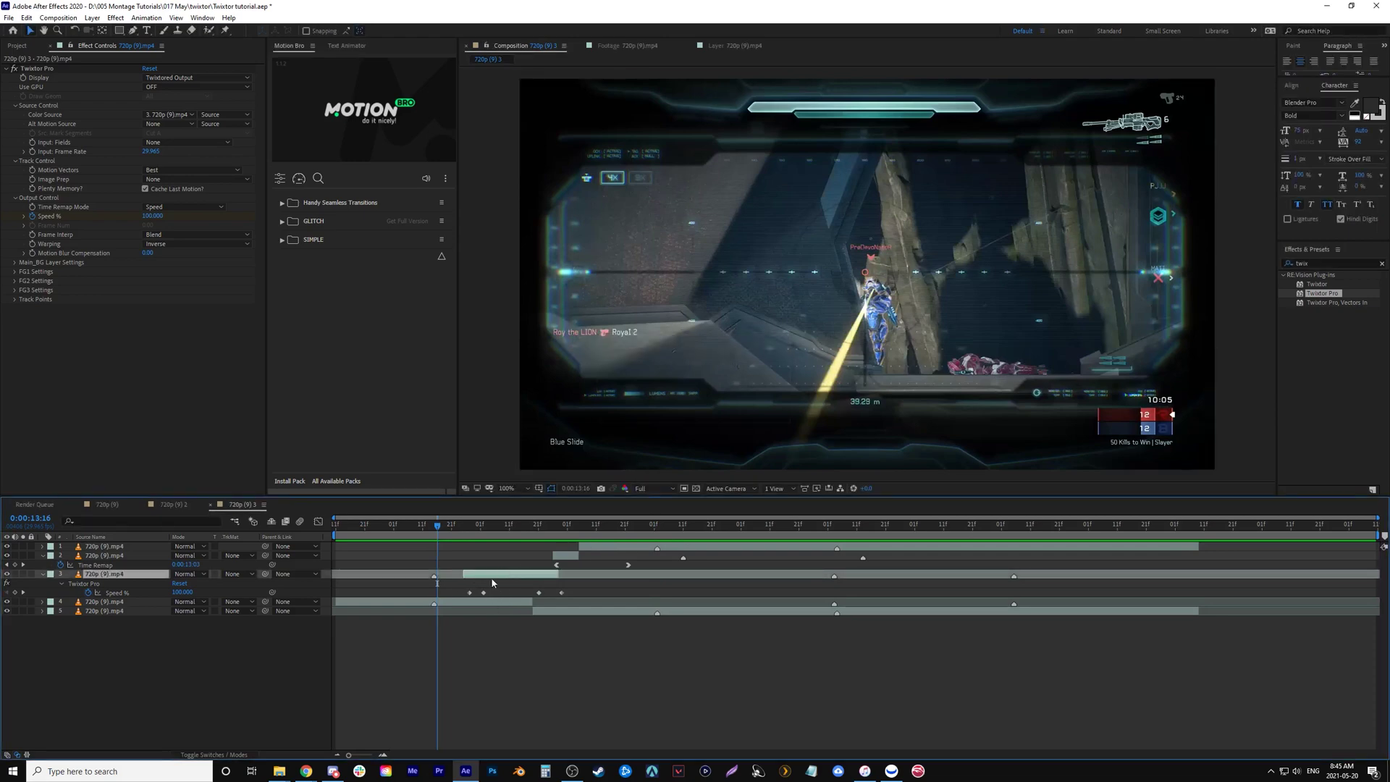
left_click(567, 534)
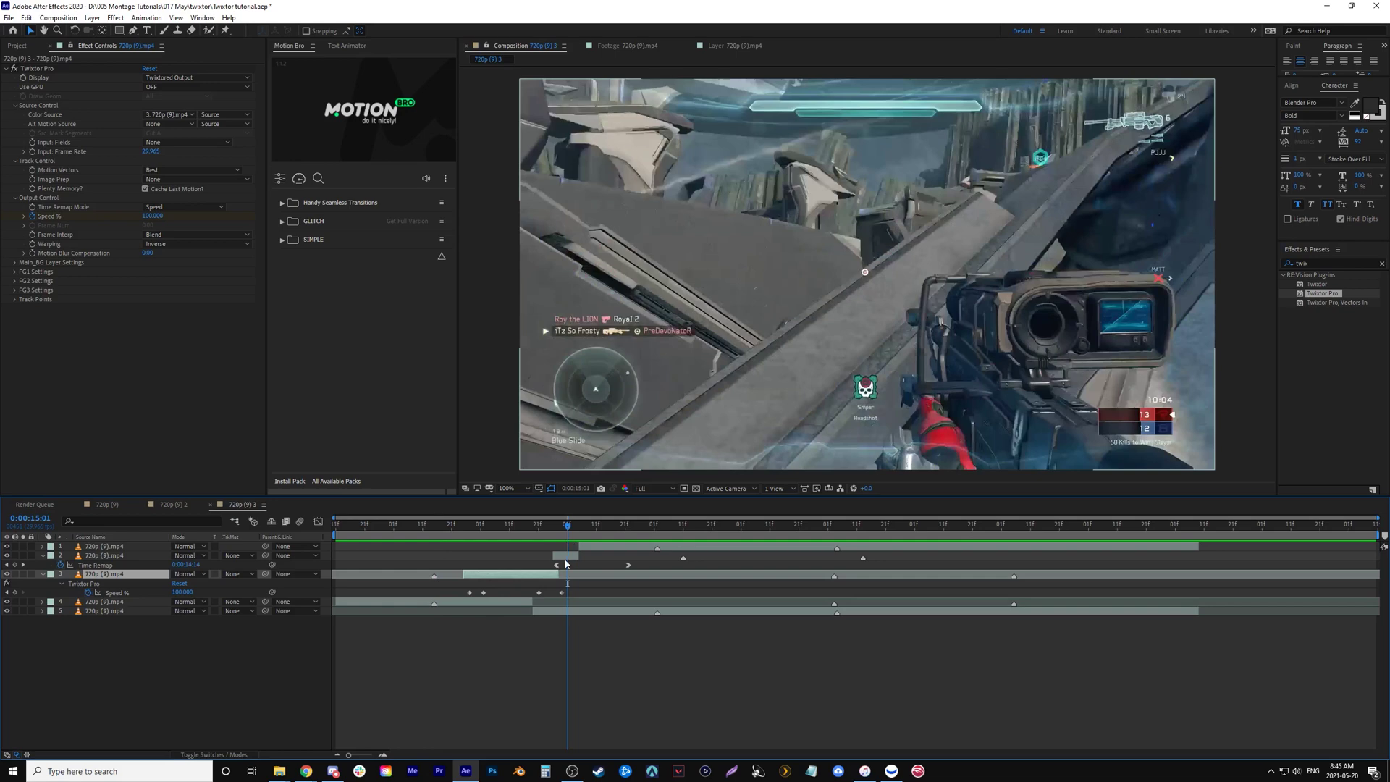
left_click(569, 556)
key("space")
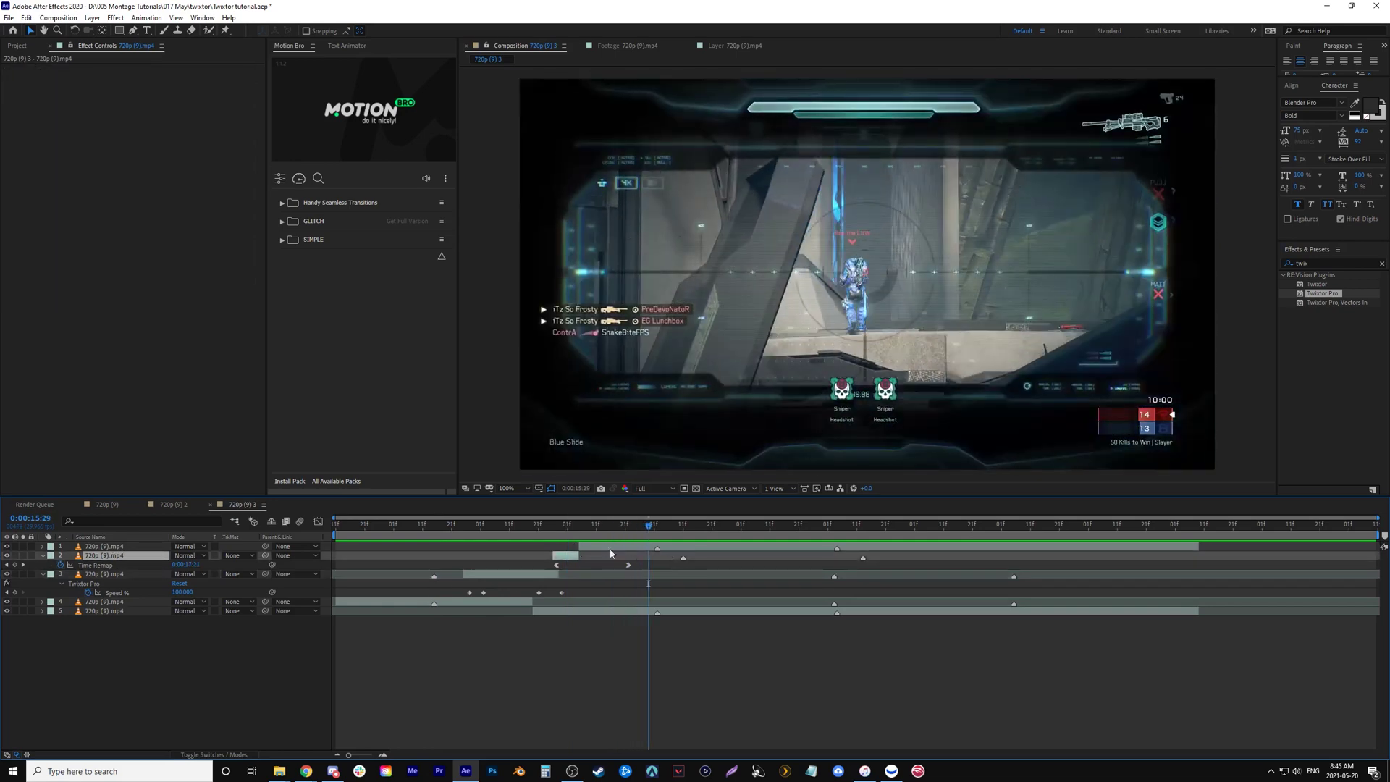
Scrub and step frames around 0:00:14:08–0:00:14:16, then switch to the 720p (9) 2 composition
left_click_drag(651, 531, 782, 545)
left_click_drag(615, 544, 409, 548)
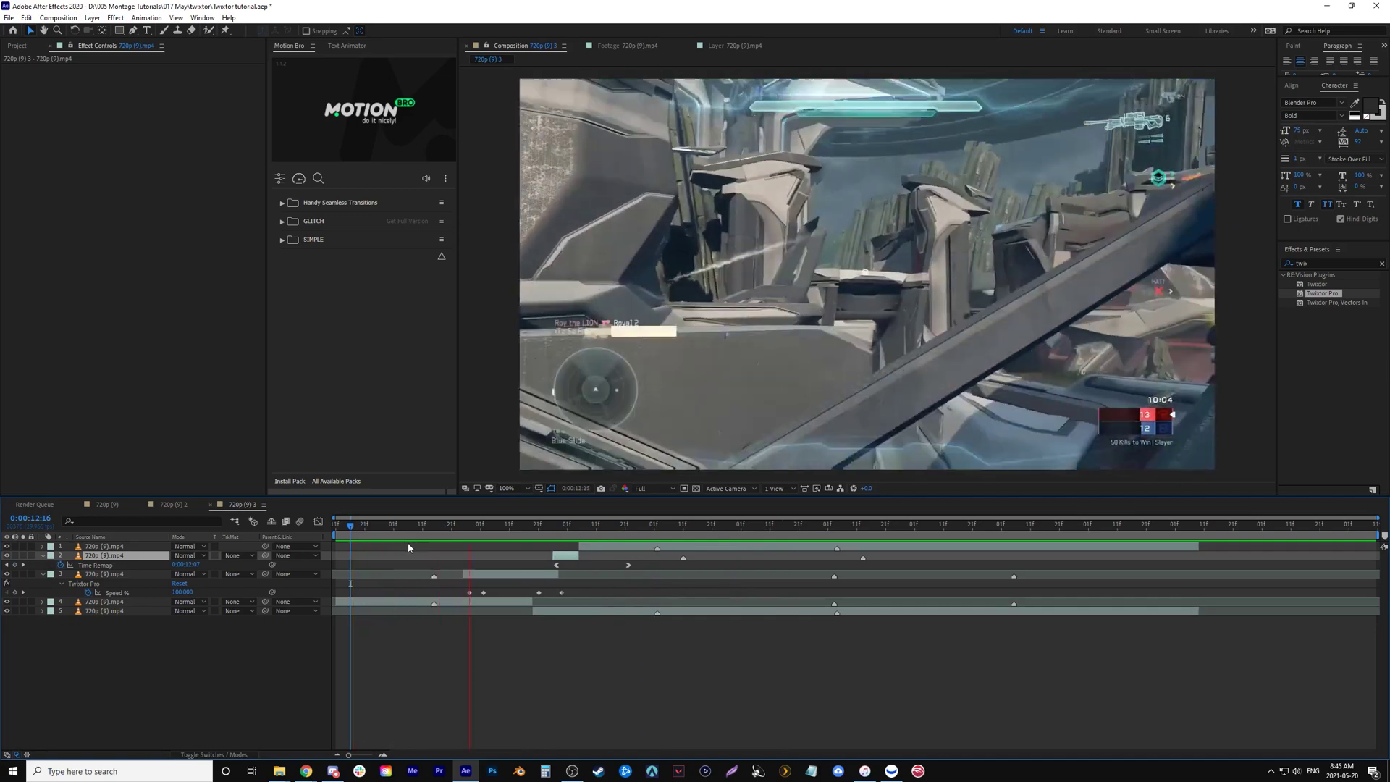
key("space")
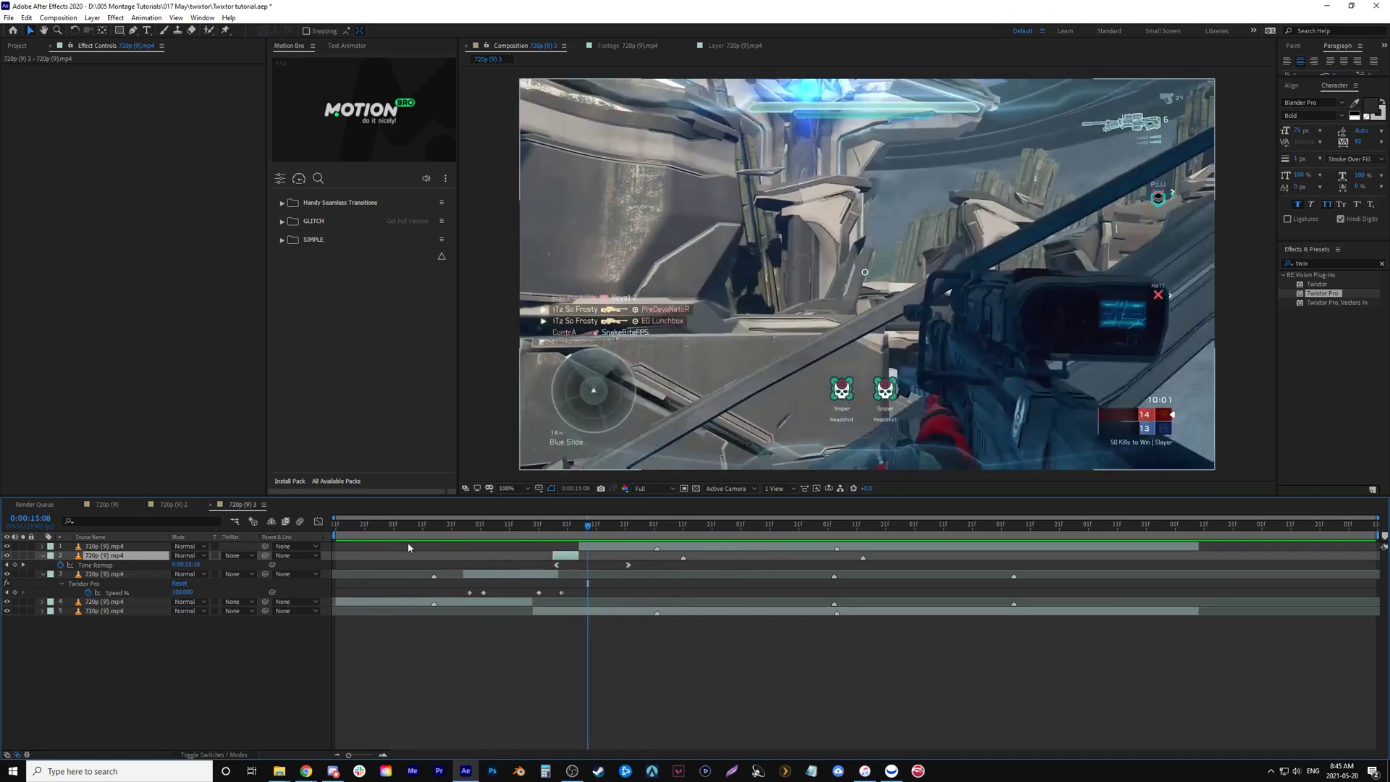
left_click(524, 524)
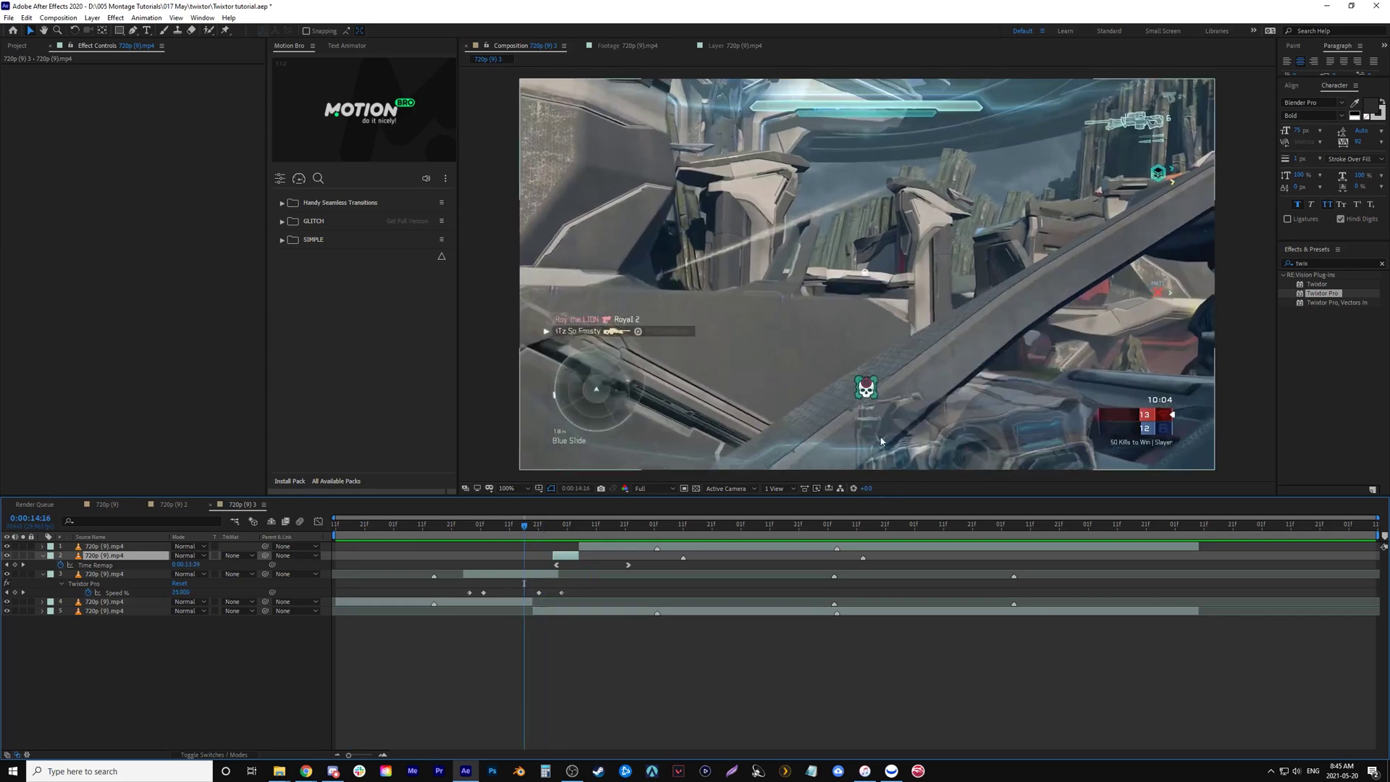
key("Page_Down")
key("Page_Down")
key("Page_Down")
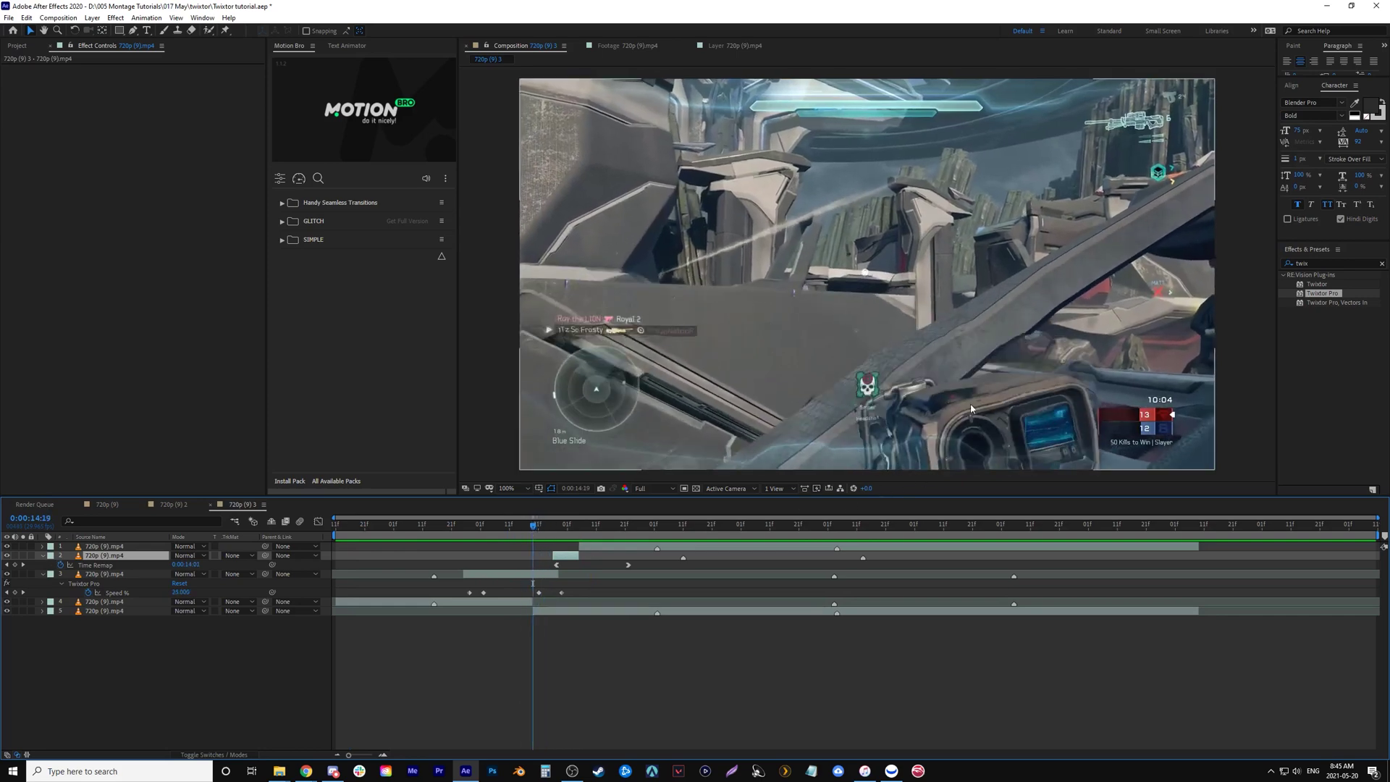
mouse_move(572, 524)
left_mouse_down()
mouse_move(502, 537)
mouse_move(582, 534)
left_mouse_up()
left_click(174, 504)
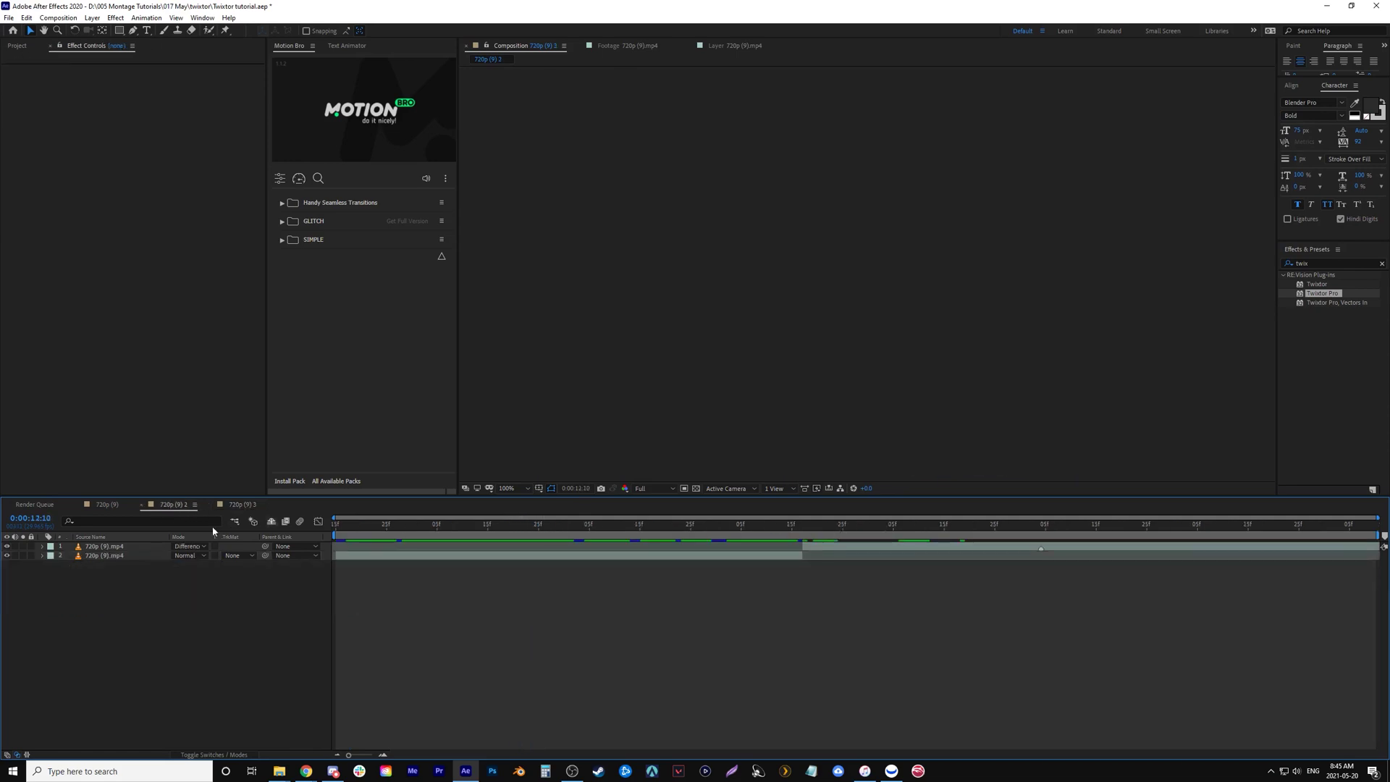
Glance at the 720p (9) composition's speed keyframes, then return to 720p (9) 3
left_click(105, 506)
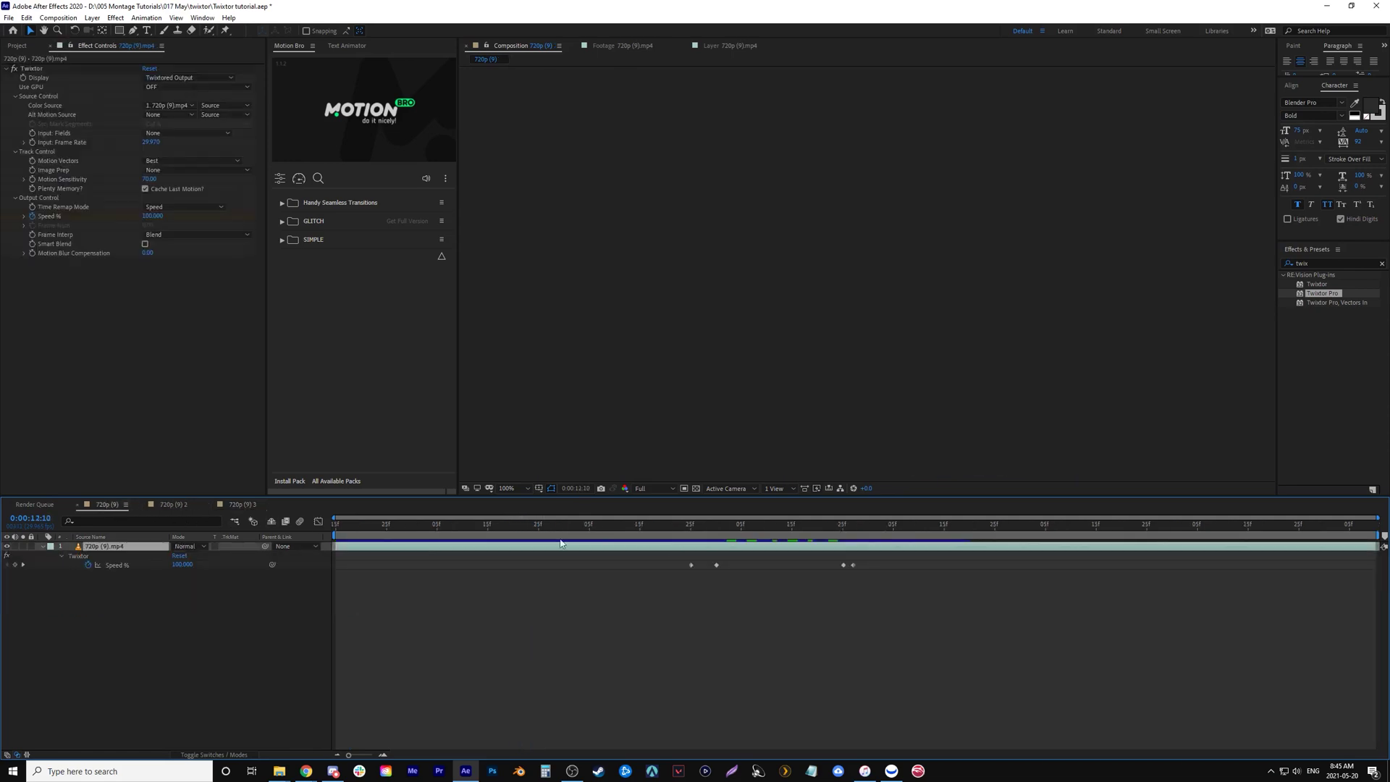
left_click(242, 505)
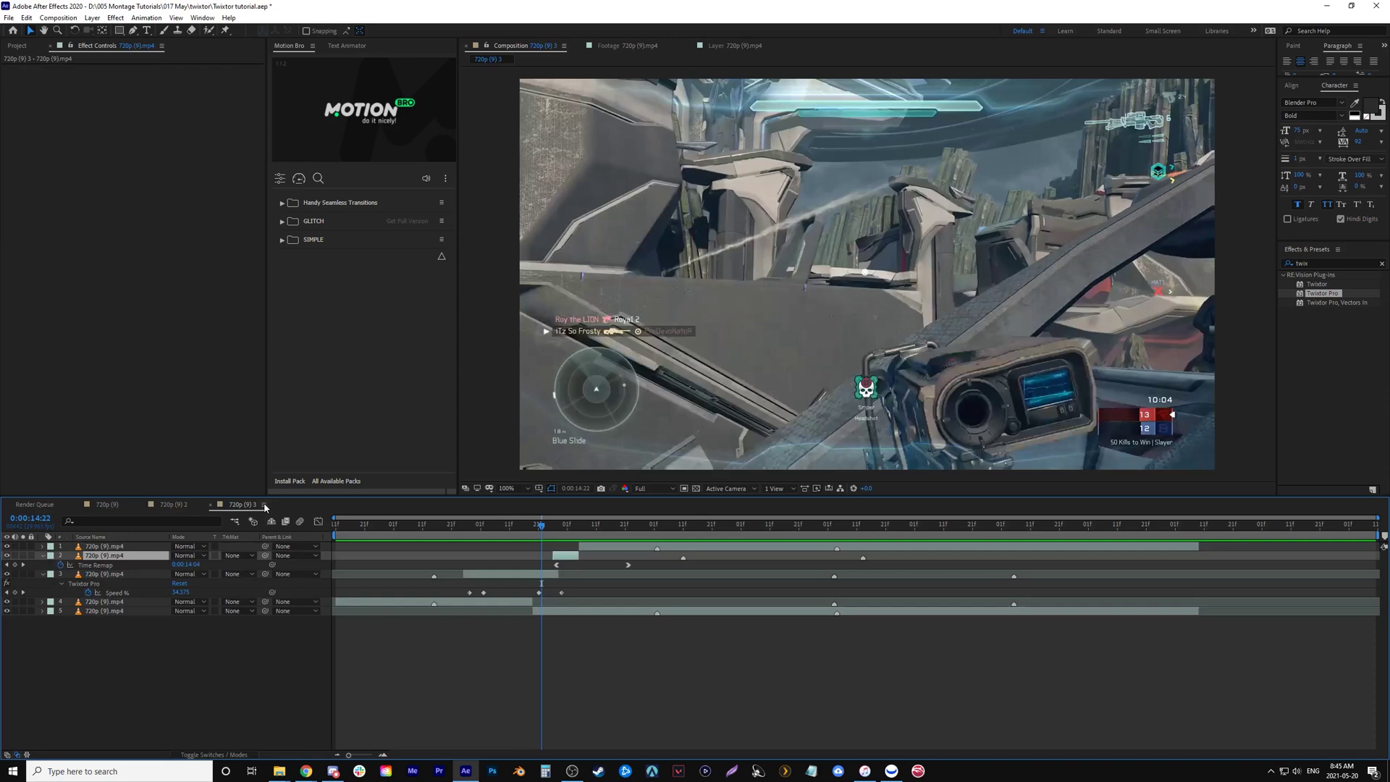